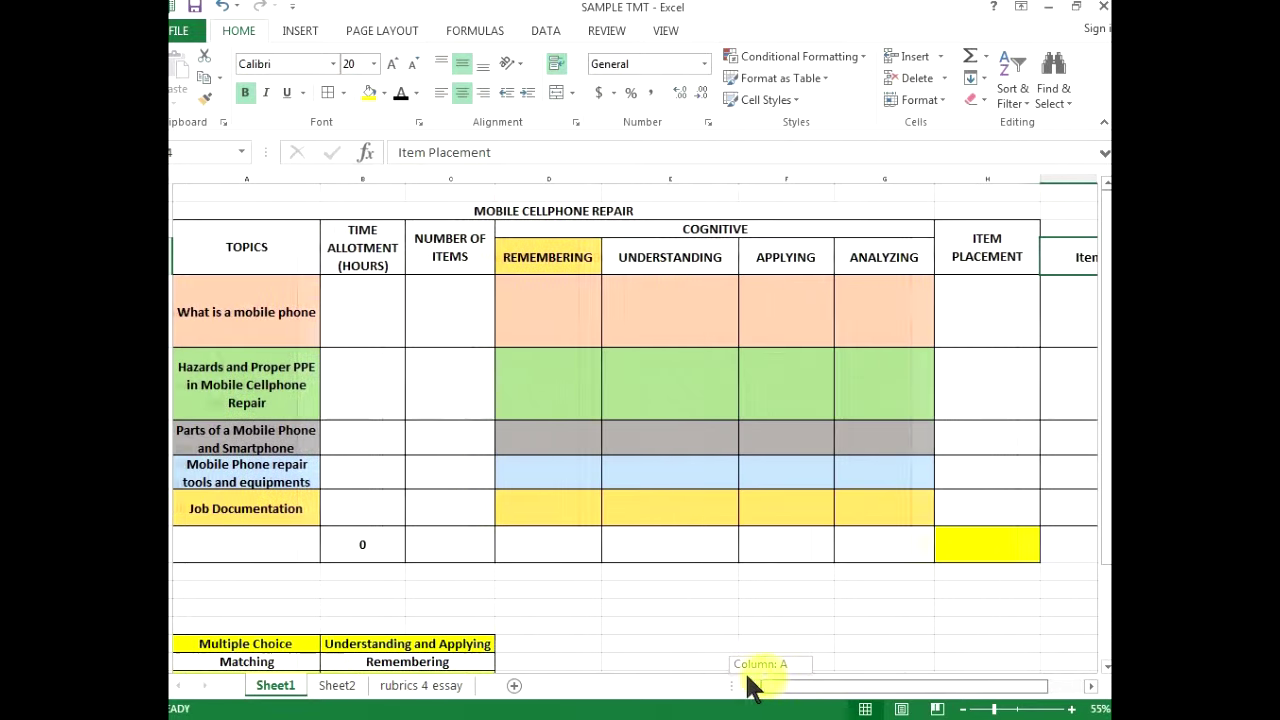
# Examine the table's Mobile Cellphone Repair title, its five topics and the empty time allotment cells beside them.
pyautogui.click(672, 384)
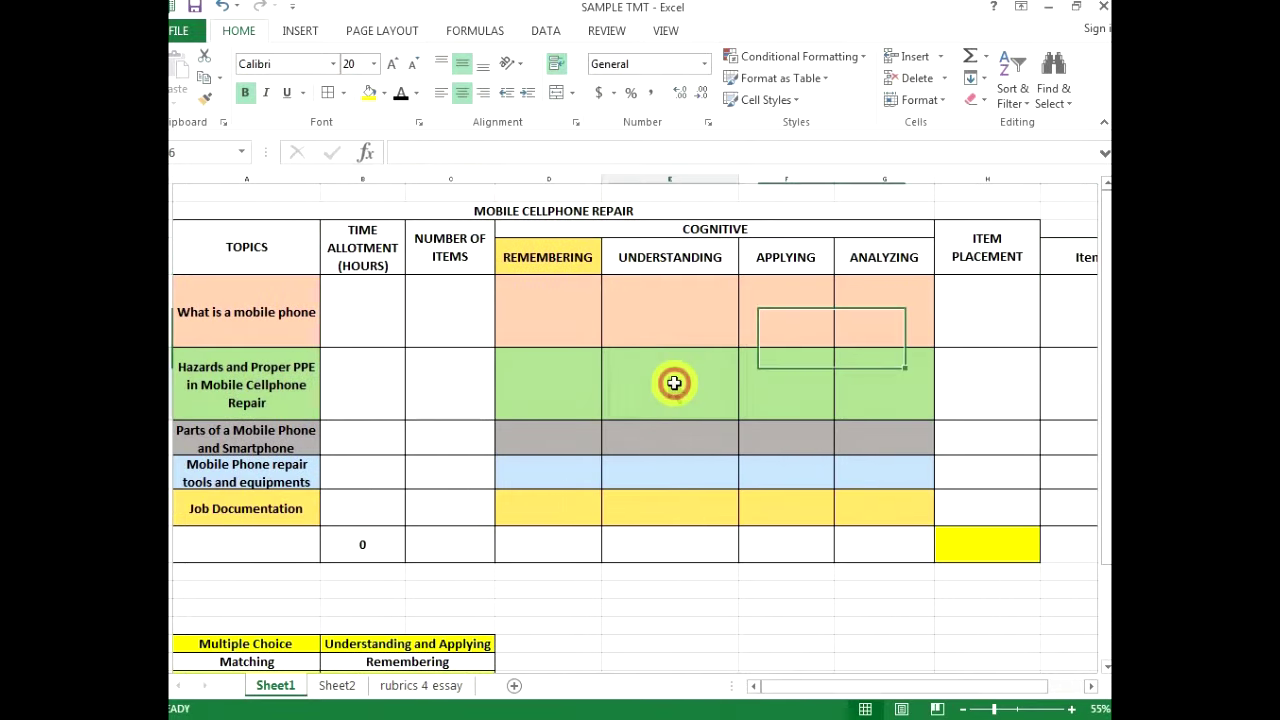
pyautogui.click(620, 211)
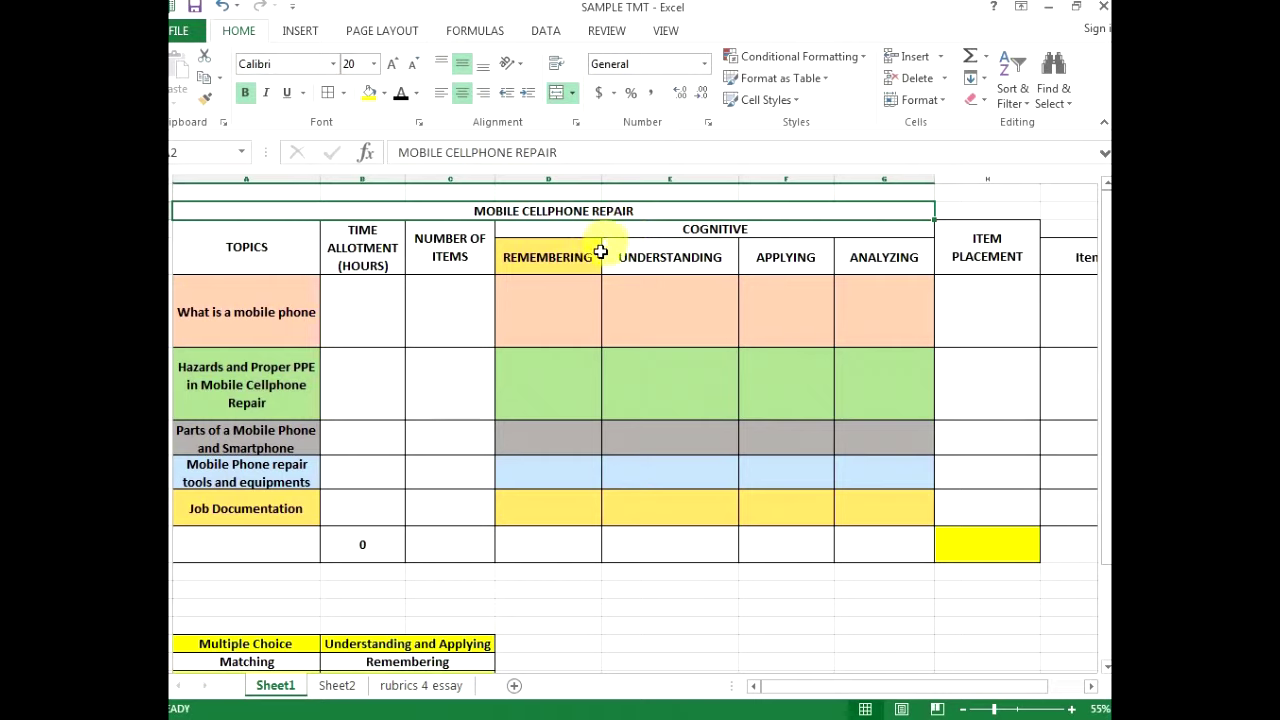
pyautogui.moveTo(268, 332); pyautogui.dragTo(220, 378)
pyautogui.moveTo(203, 467); pyautogui.dragTo(200, 509)
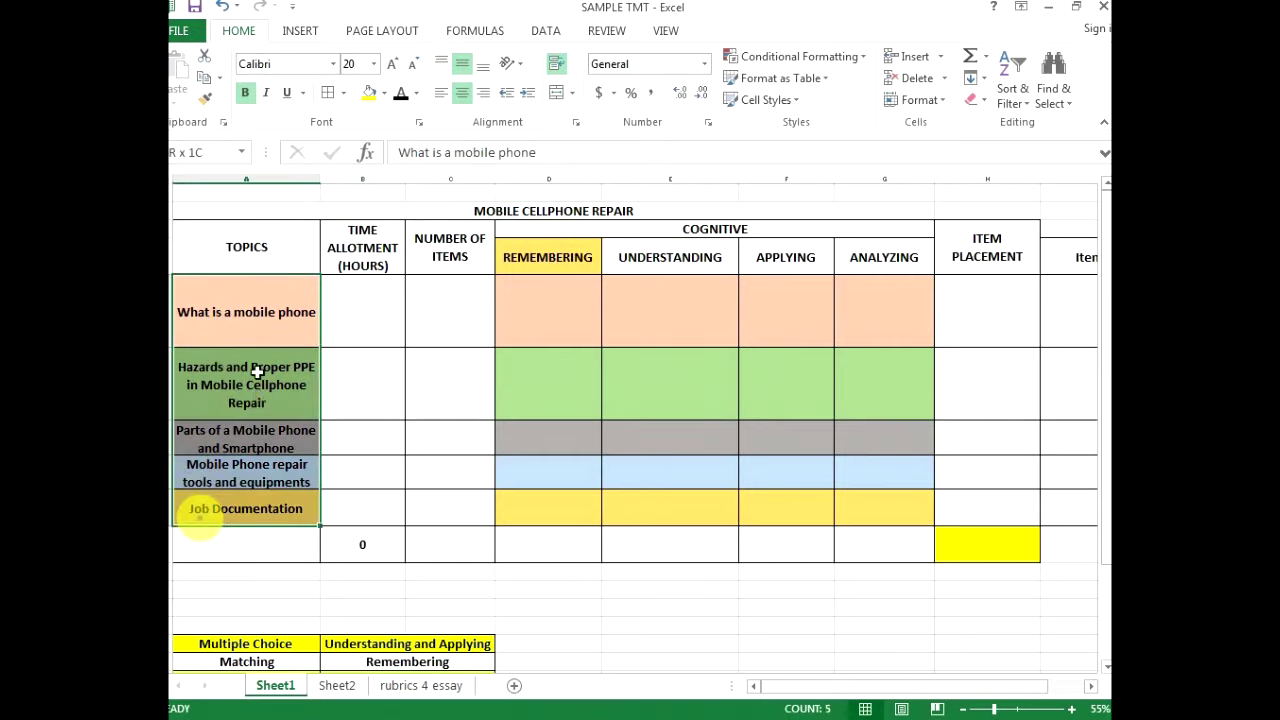
pyautogui.click(254, 374)
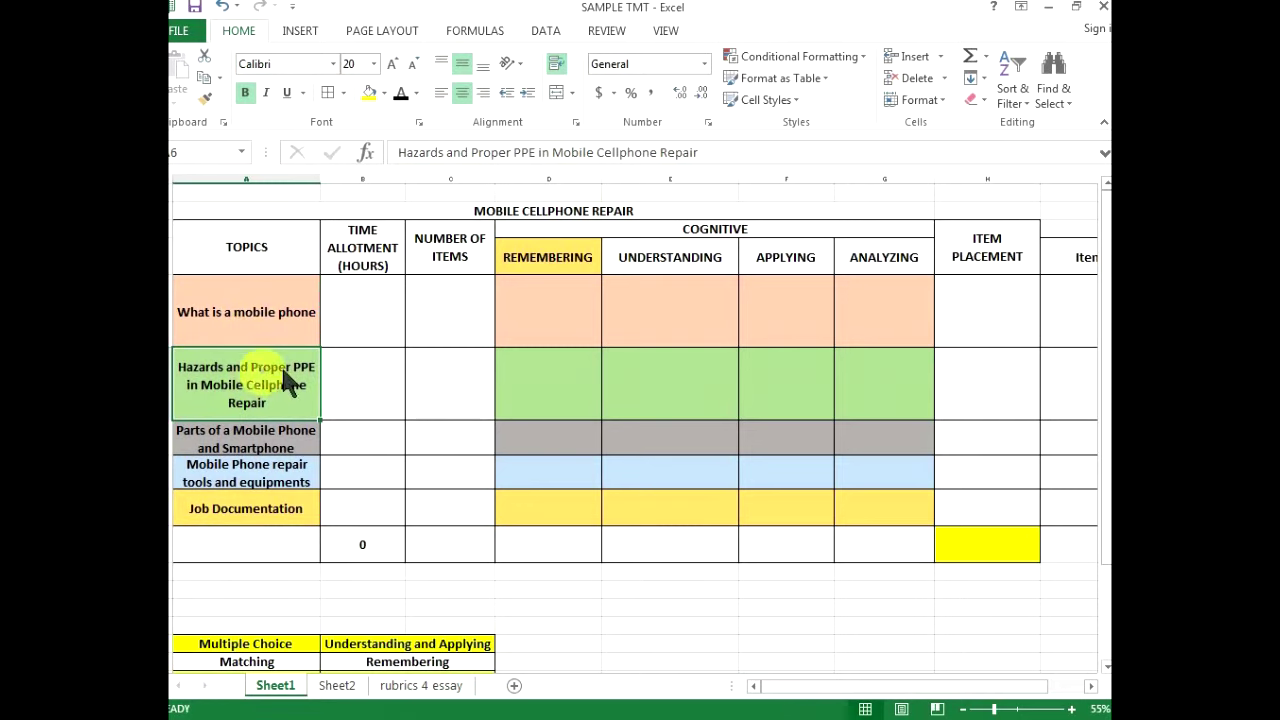
pyautogui.click(214, 442)
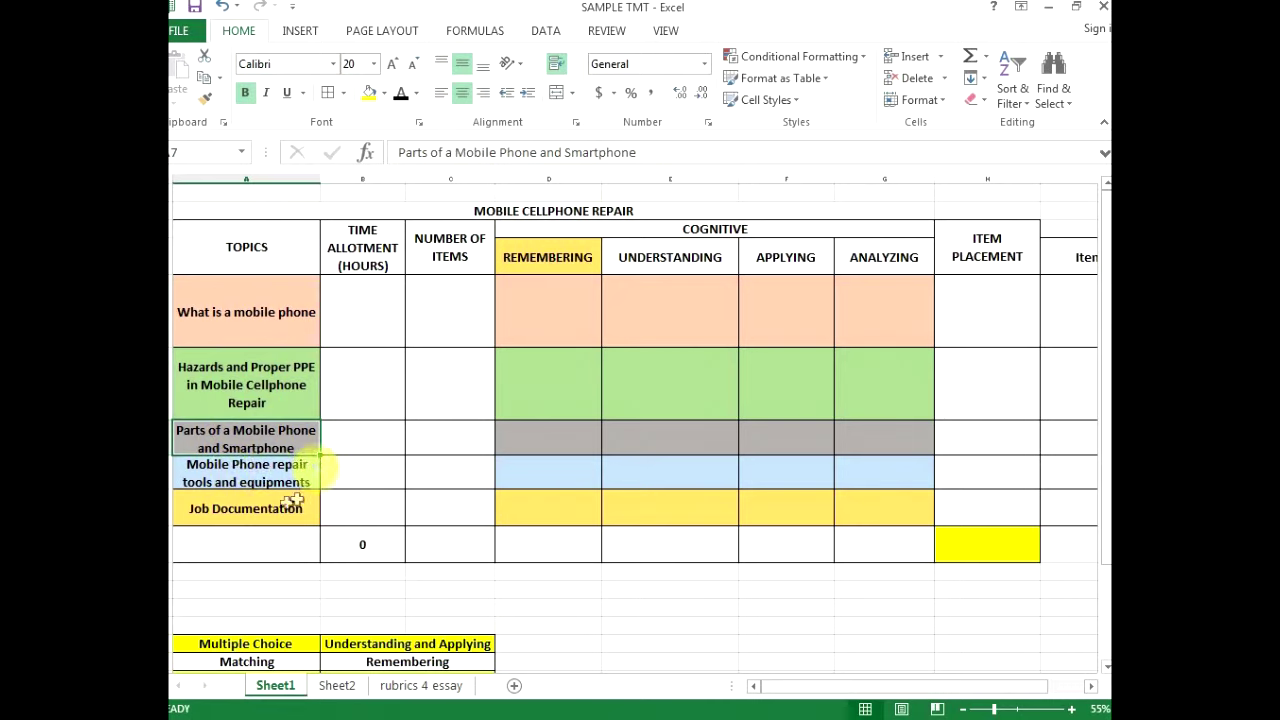
pyautogui.click(248, 478)
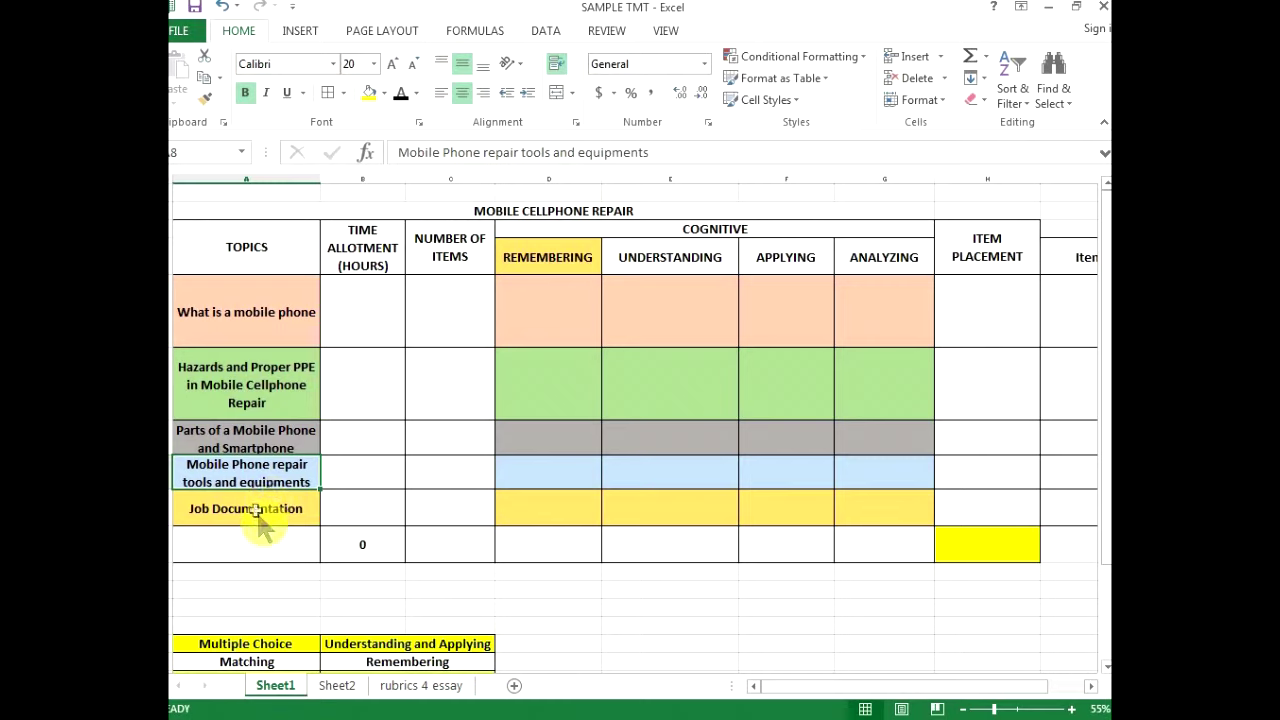
pyautogui.click(256, 510)
pyautogui.click(288, 325)
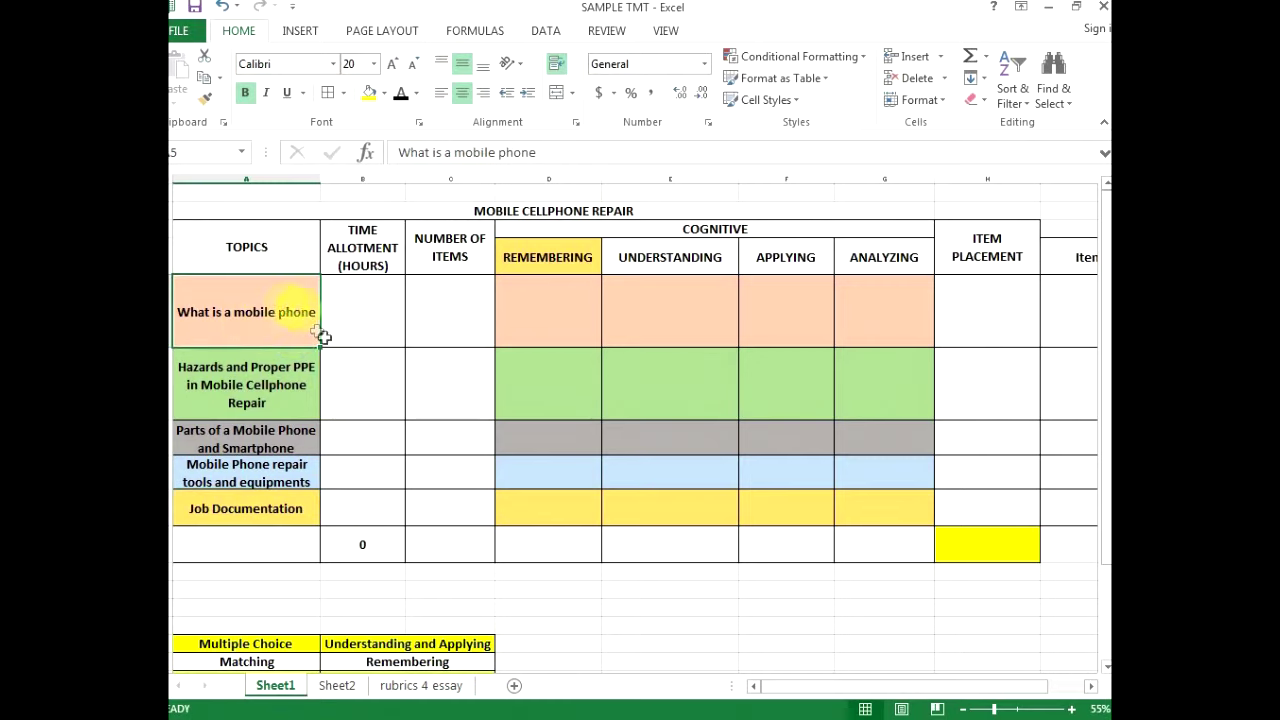
pyautogui.click(357, 322)
pyautogui.click(345, 380)
pyautogui.click(343, 425)
pyautogui.click(343, 475)
pyautogui.click(353, 507)
pyautogui.click(354, 318)
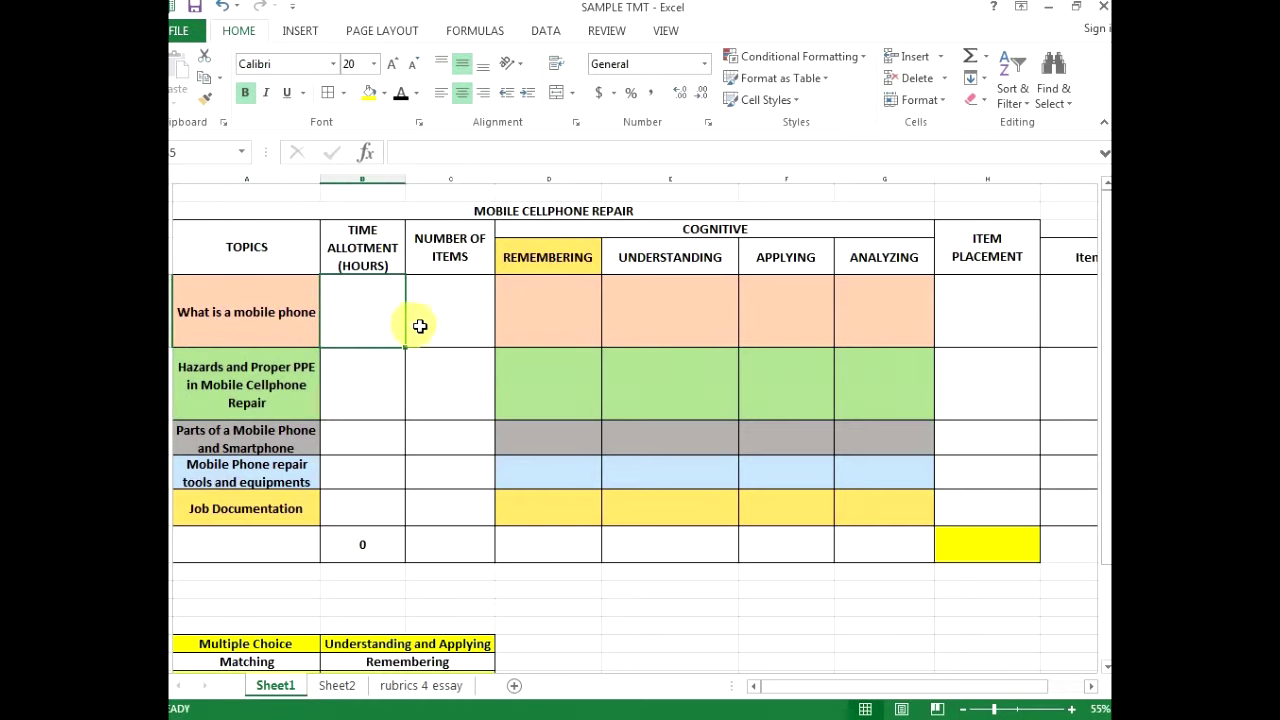
# Enter time allotments of 4 hours for "What is a mobile phone" and 3 hours for "Hazards and Proper PPE in Mobile Cellphone Repair".
pyautogui.click(285, 313)
pyautogui.click(350, 312)
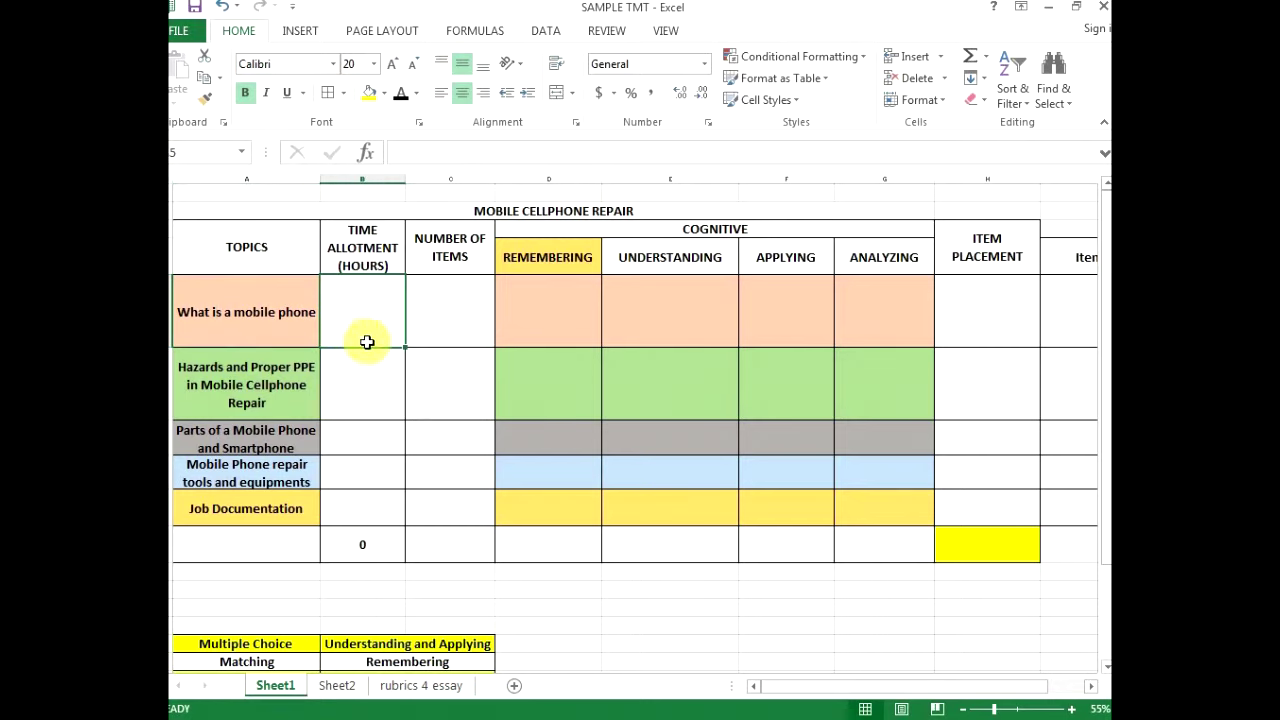
pyautogui.click(286, 310)
pyautogui.click(337, 309)
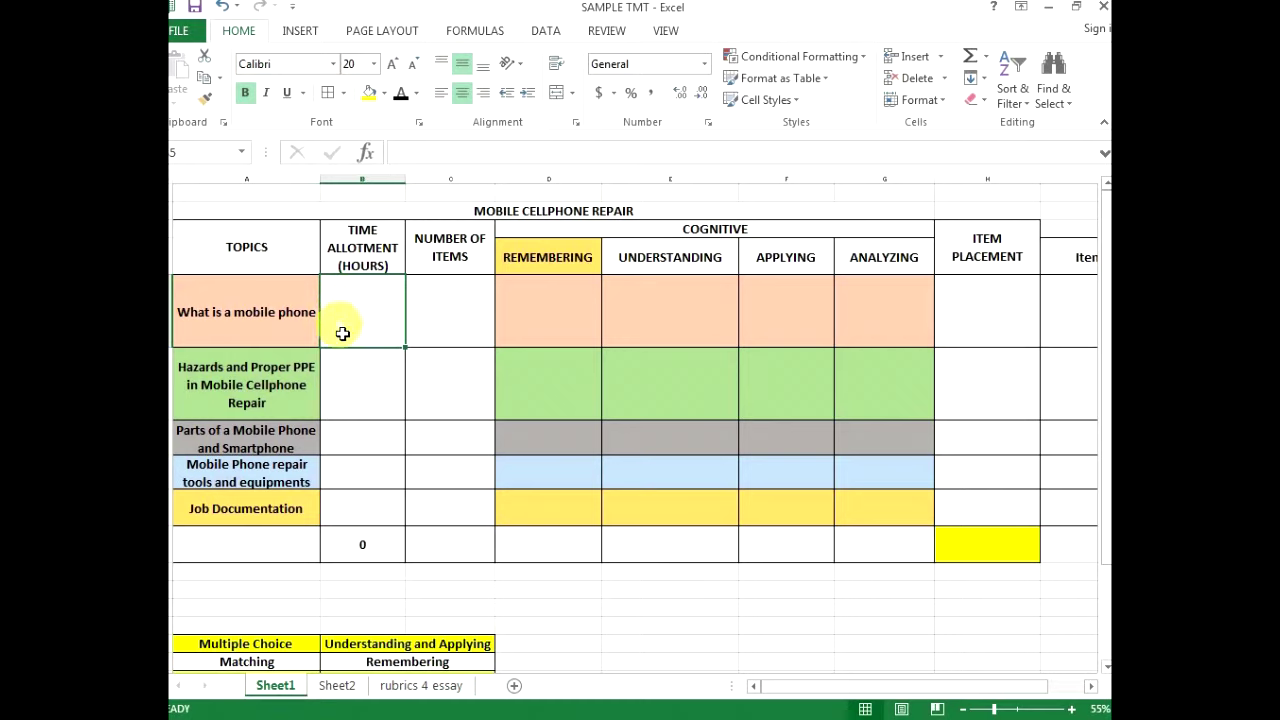
pyautogui.write('4')
pyautogui.click(358, 390)
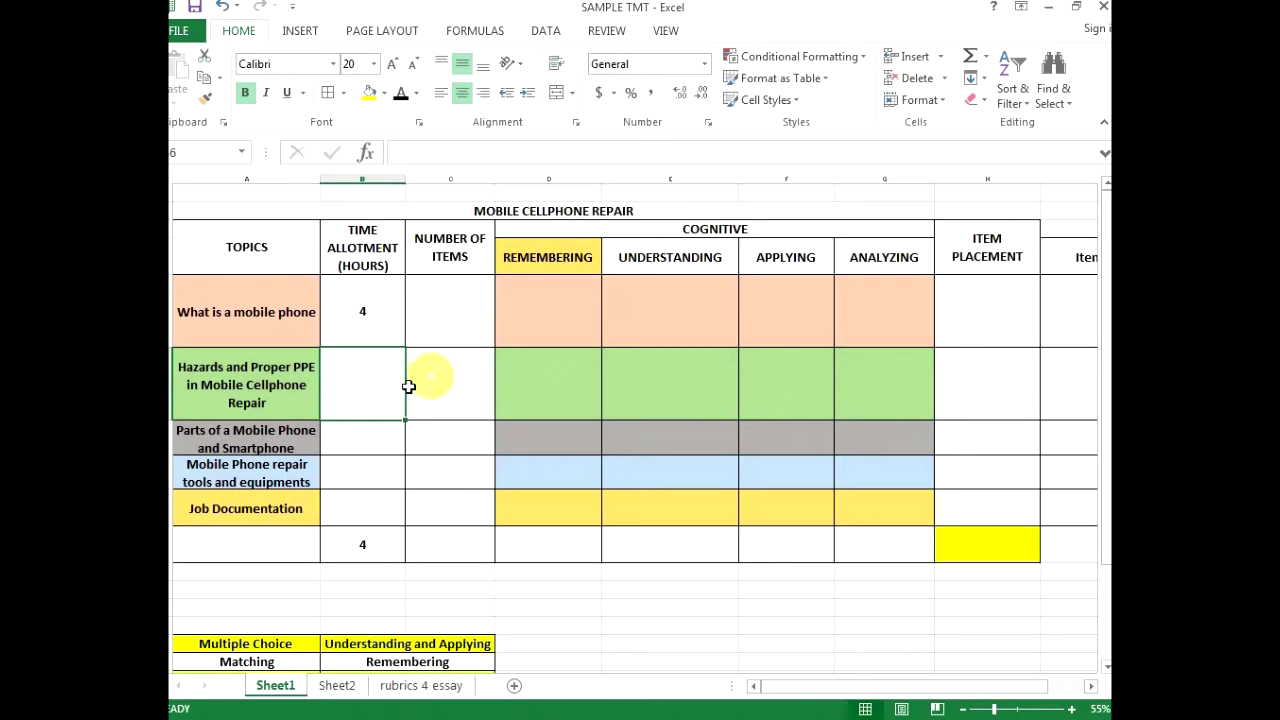
pyautogui.click(430, 382)
pyautogui.click(383, 386)
pyautogui.write('3')
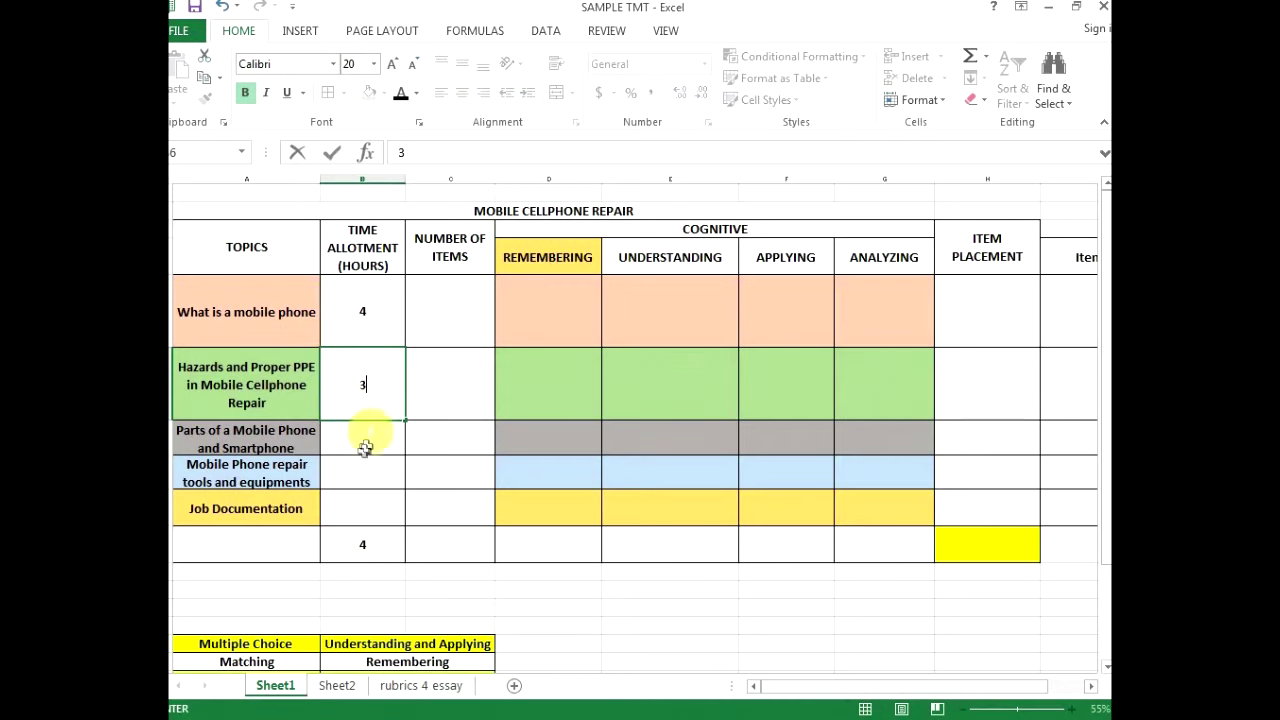
# Enter time allotments of 6 hours for the phone parts topic, 5 for repair tools and equipments, and 2 for Job Documentation.
pyautogui.click(367, 441)
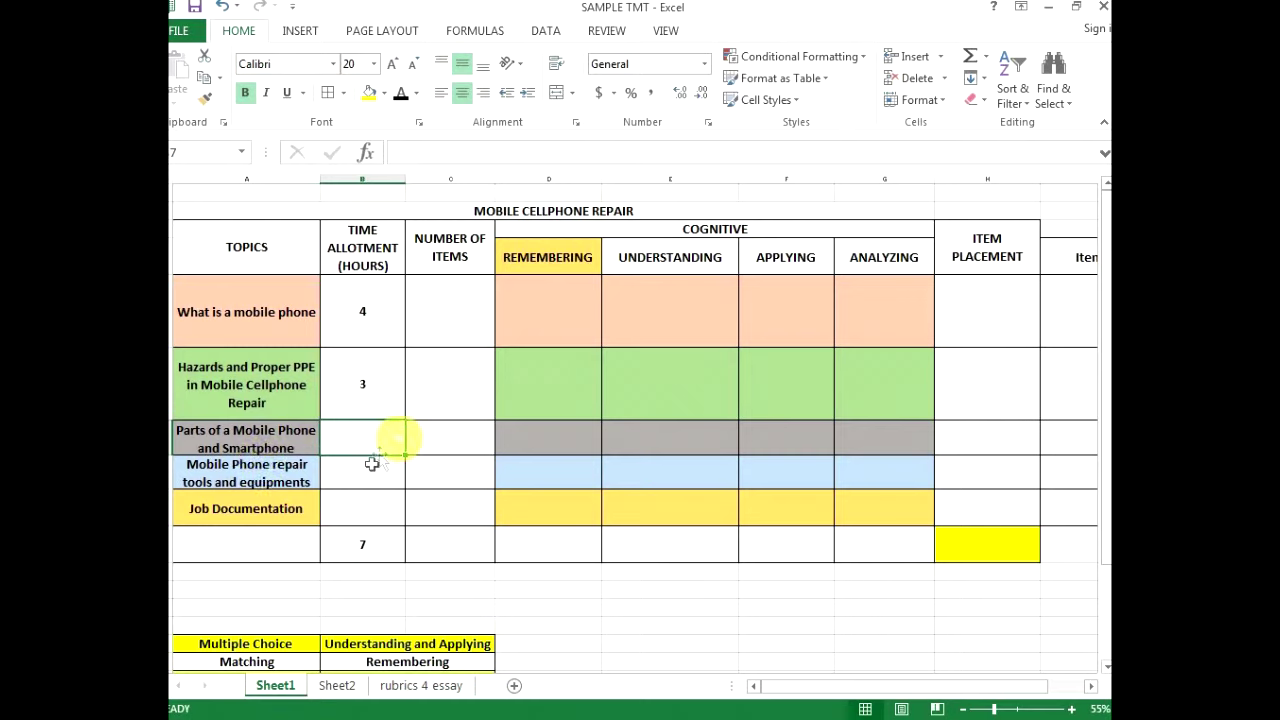
pyautogui.write('6')
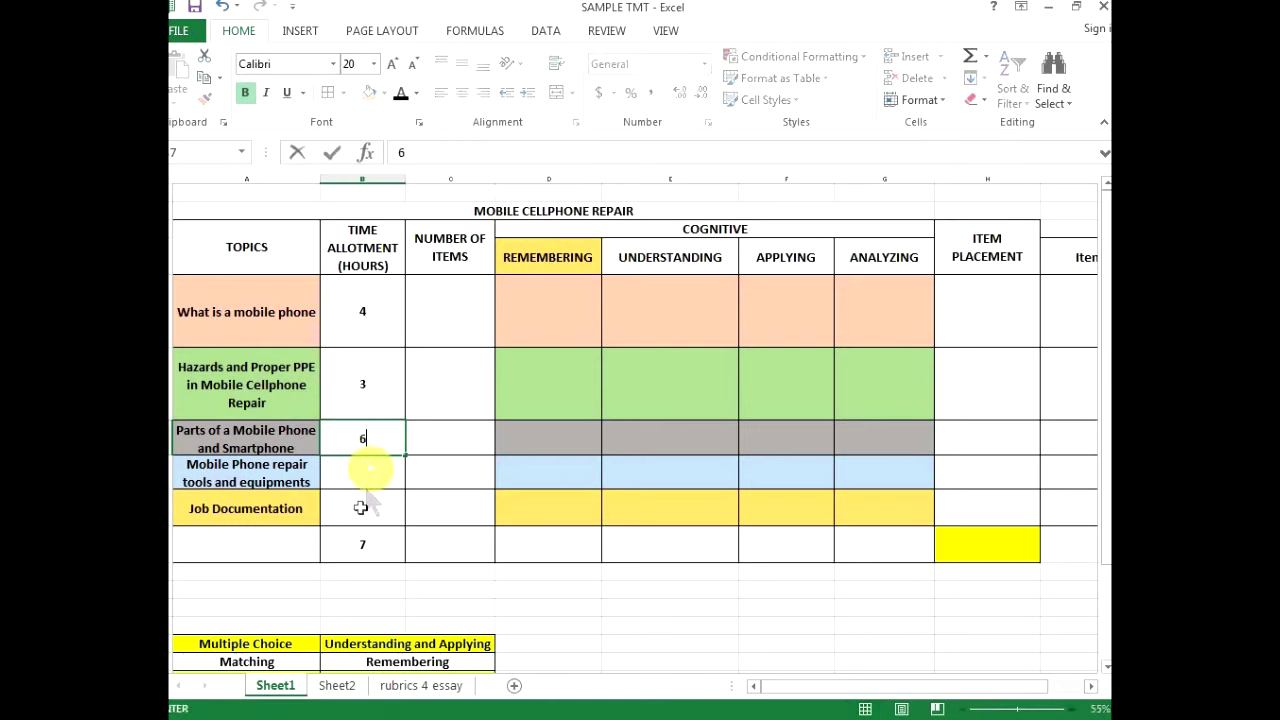
pyautogui.press('Return')
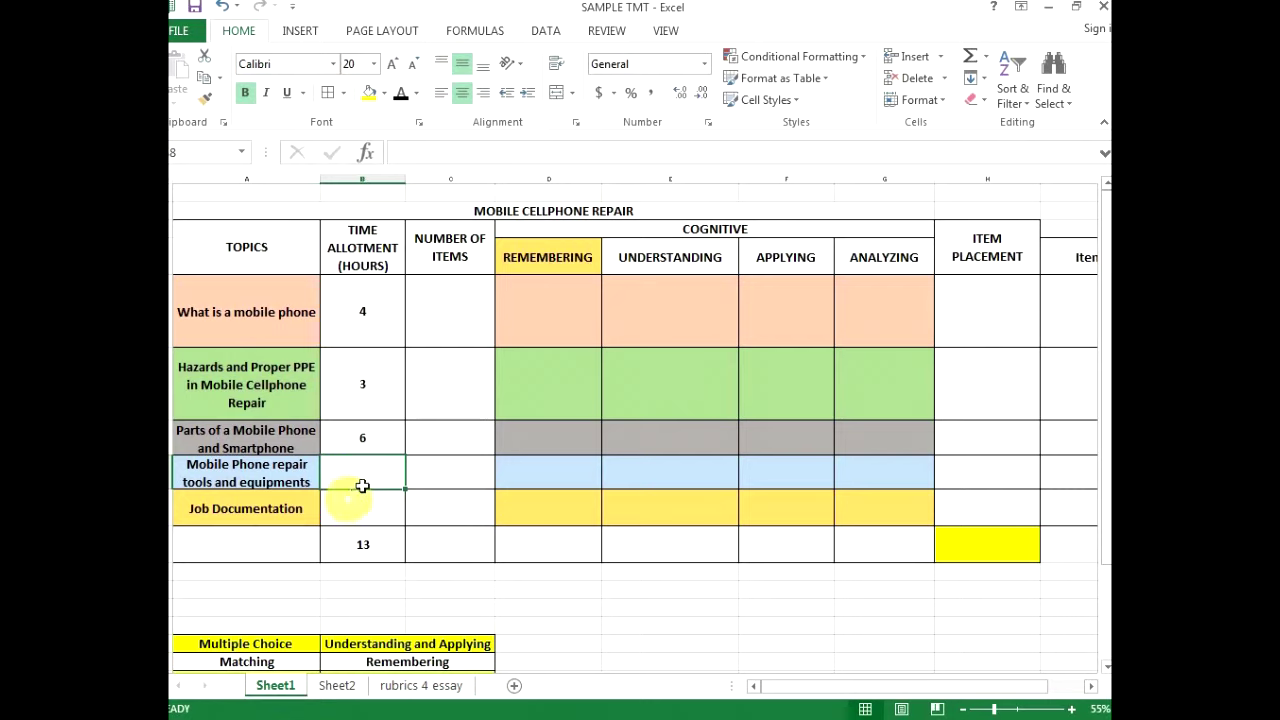
pyautogui.write('5')
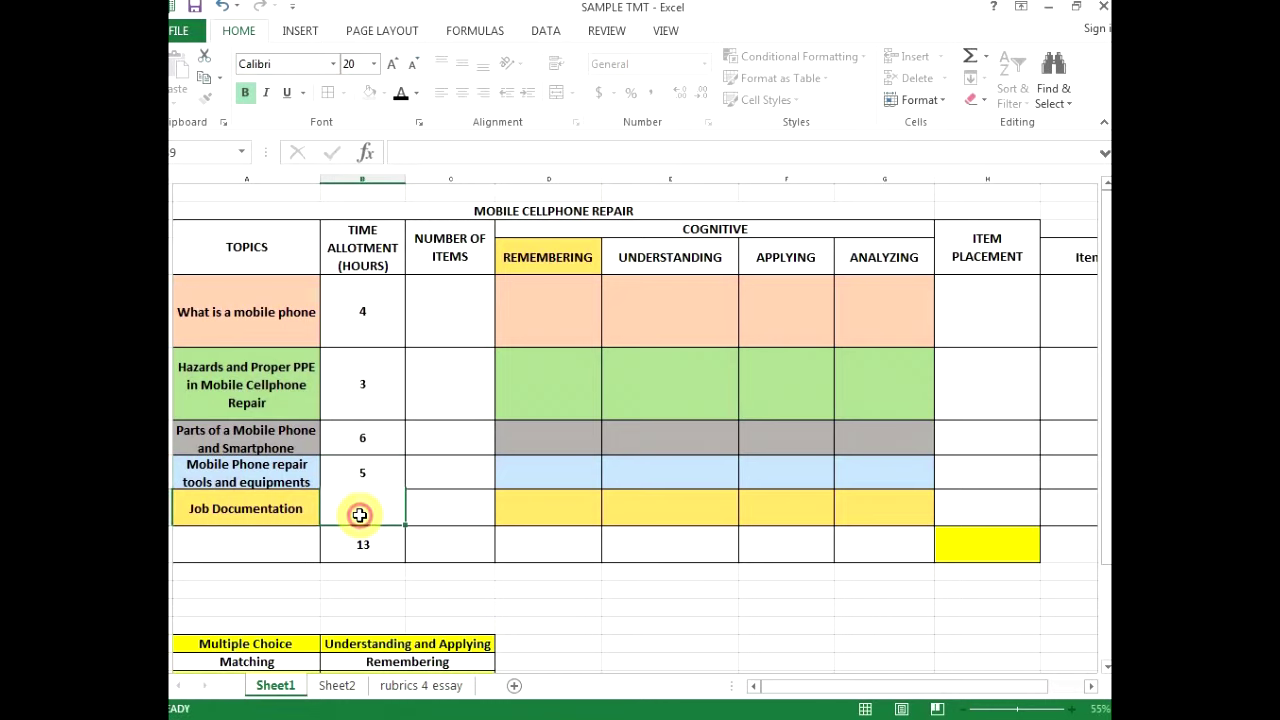
pyautogui.click(359, 515)
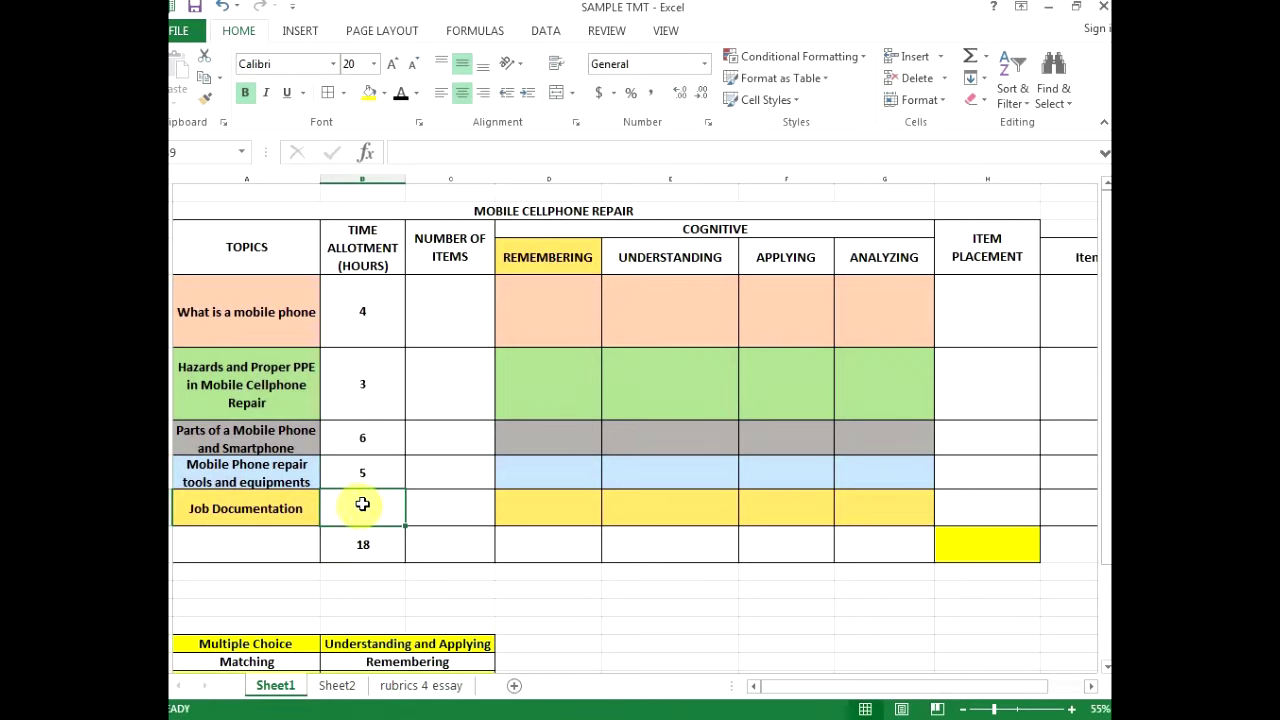
pyautogui.write('2')
pyautogui.click(414, 536)
# Clear the total in B10 and rebuild it with AutoSum as =SUM(B5:B9) over the time allotment hours.
pyautogui.moveTo(370, 308); pyautogui.dragTo(358, 519)
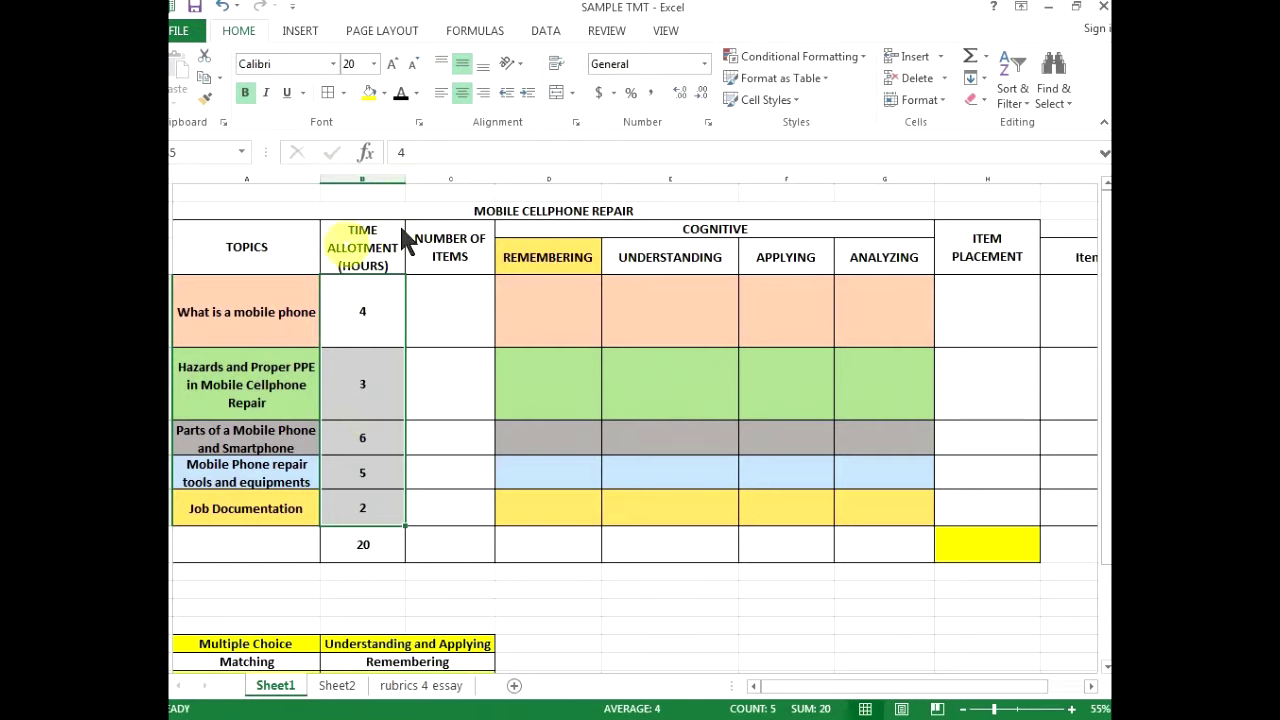
pyautogui.click(358, 543)
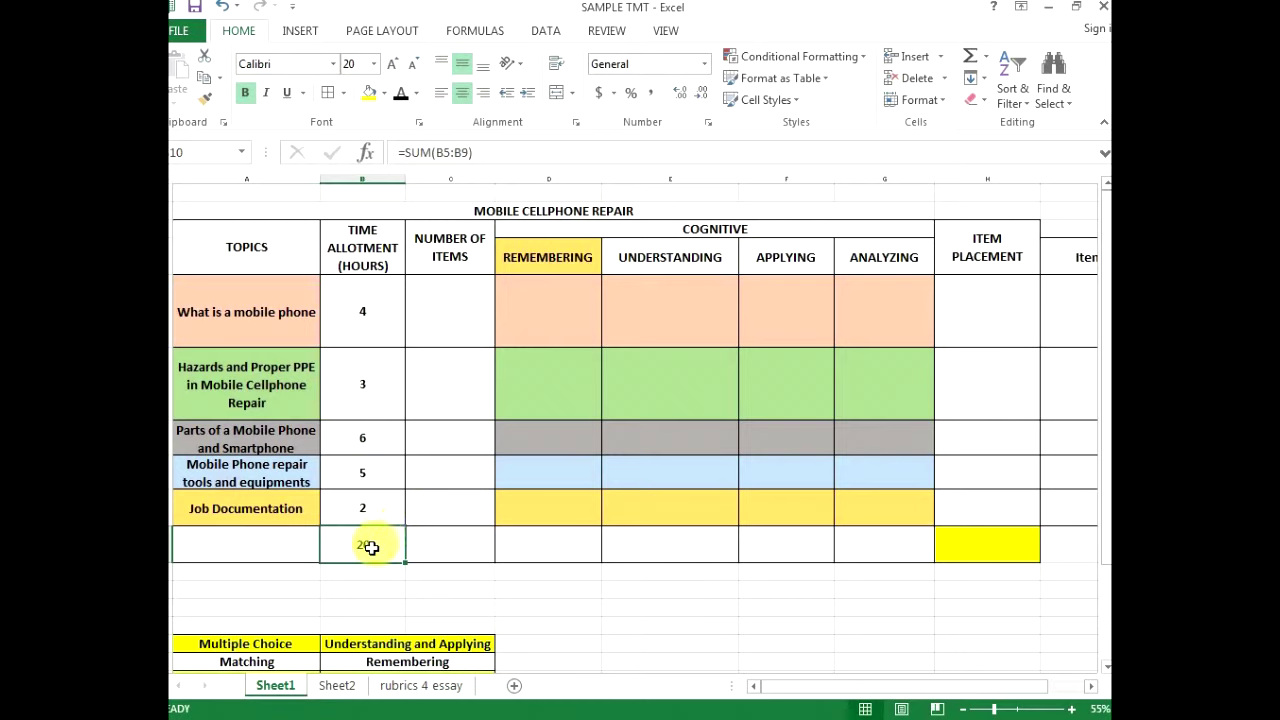
pyautogui.press('Delete')
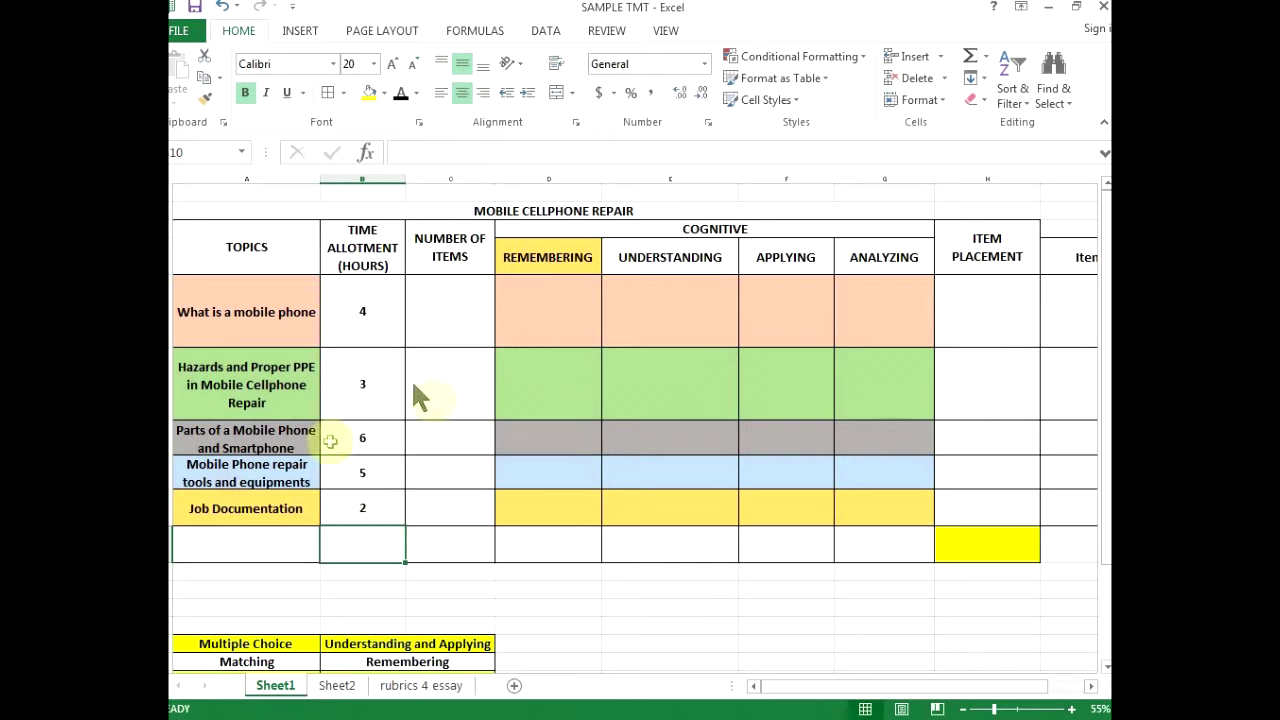
pyautogui.click(968, 52)
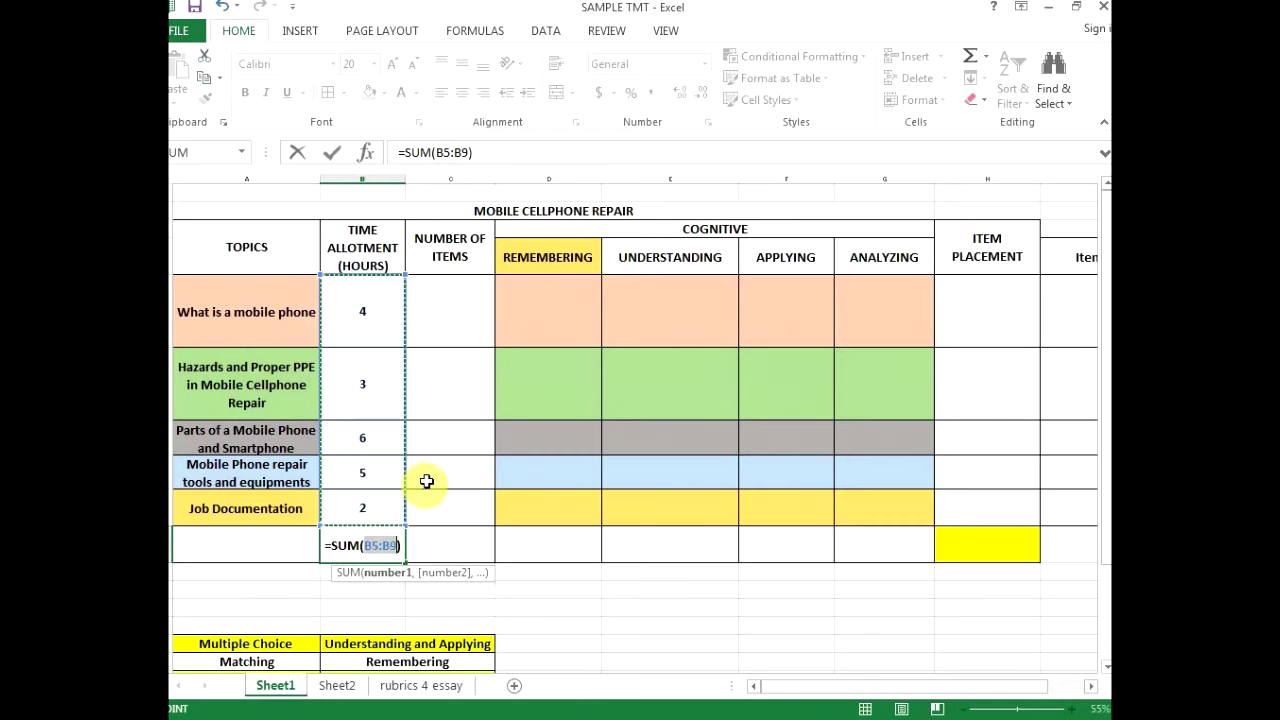
pyautogui.press('Return')
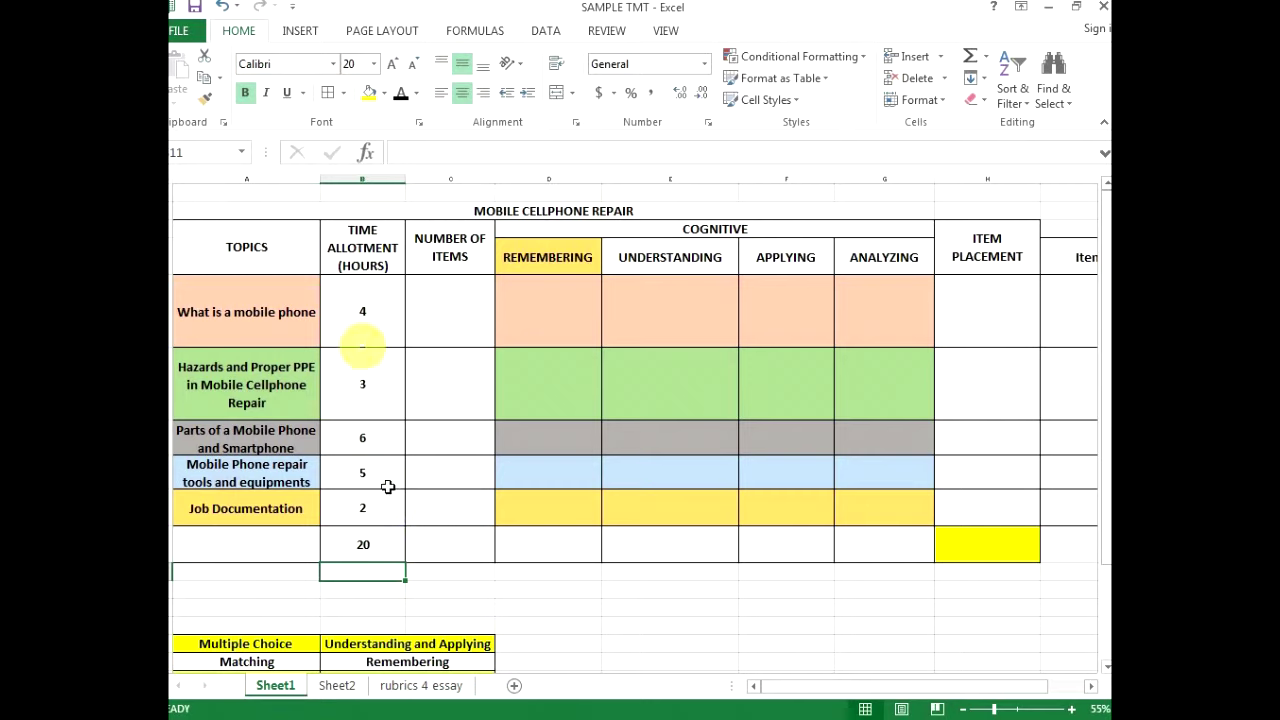
pyautogui.click(402, 545)
pyautogui.click(505, 405)
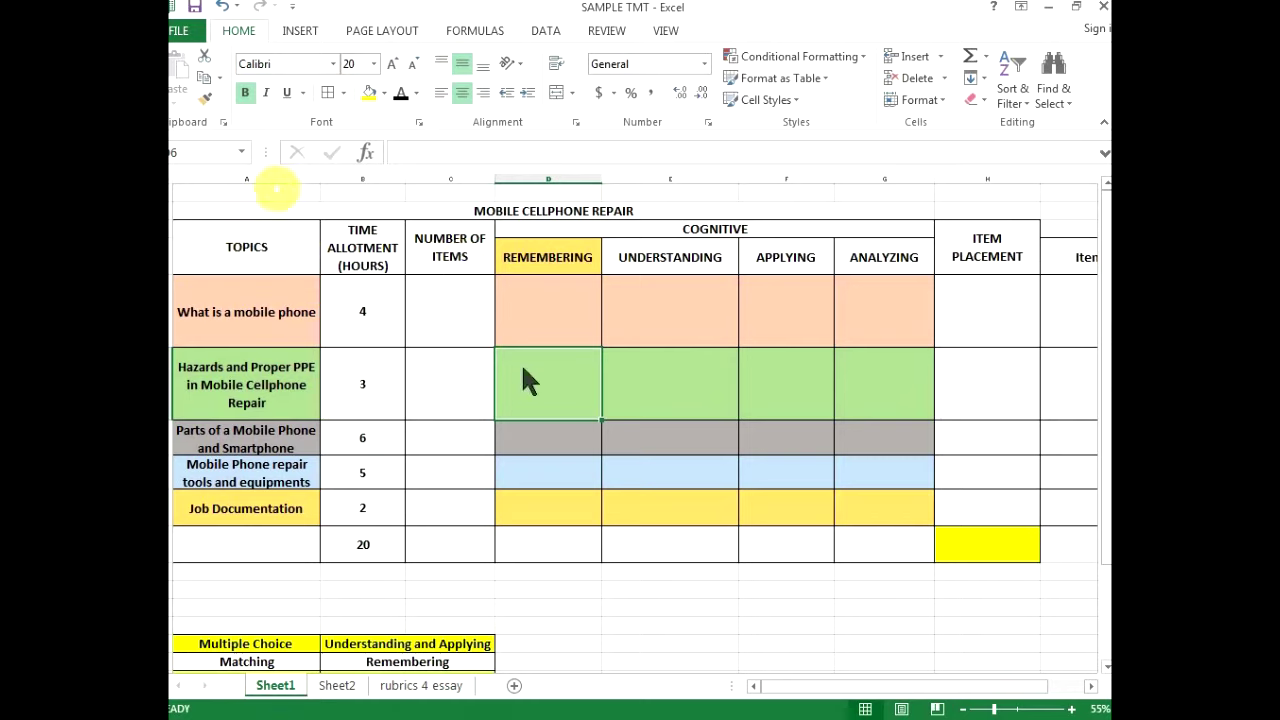
# Enter 60 as the total number of test items in the yellow cell of the Item Placement column.
pyautogui.click(979, 544)
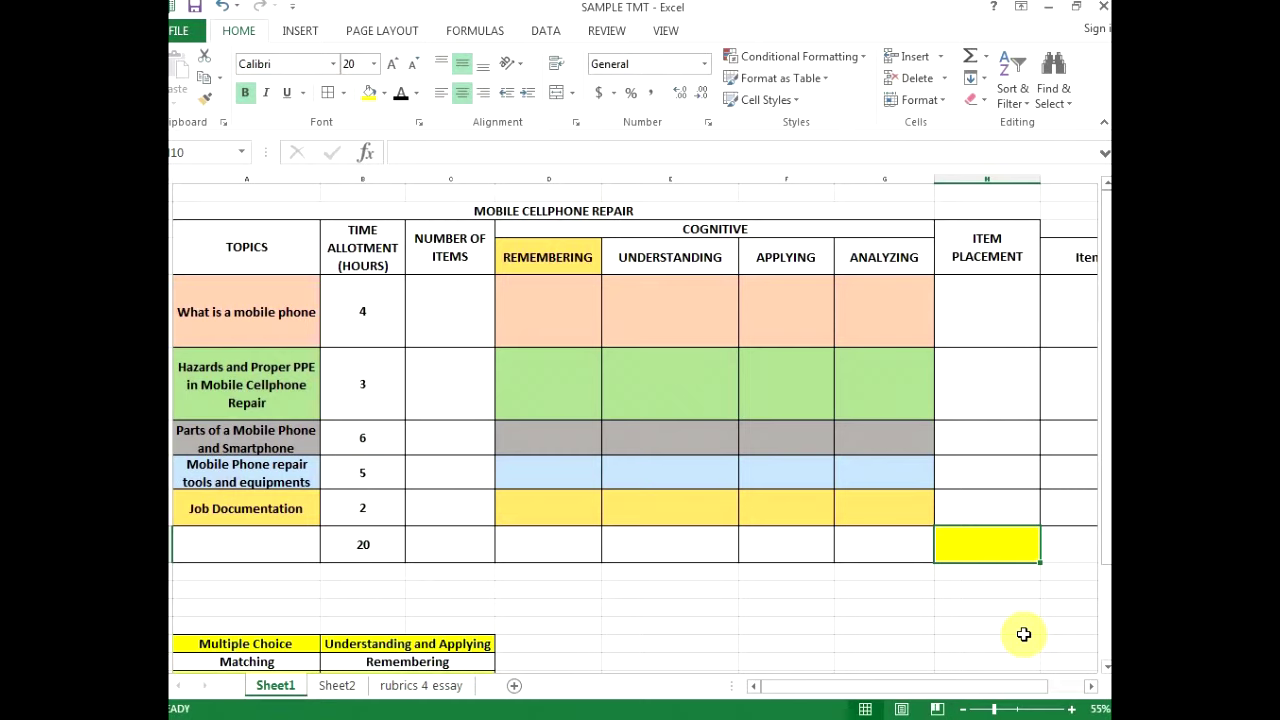
pyautogui.write('60')
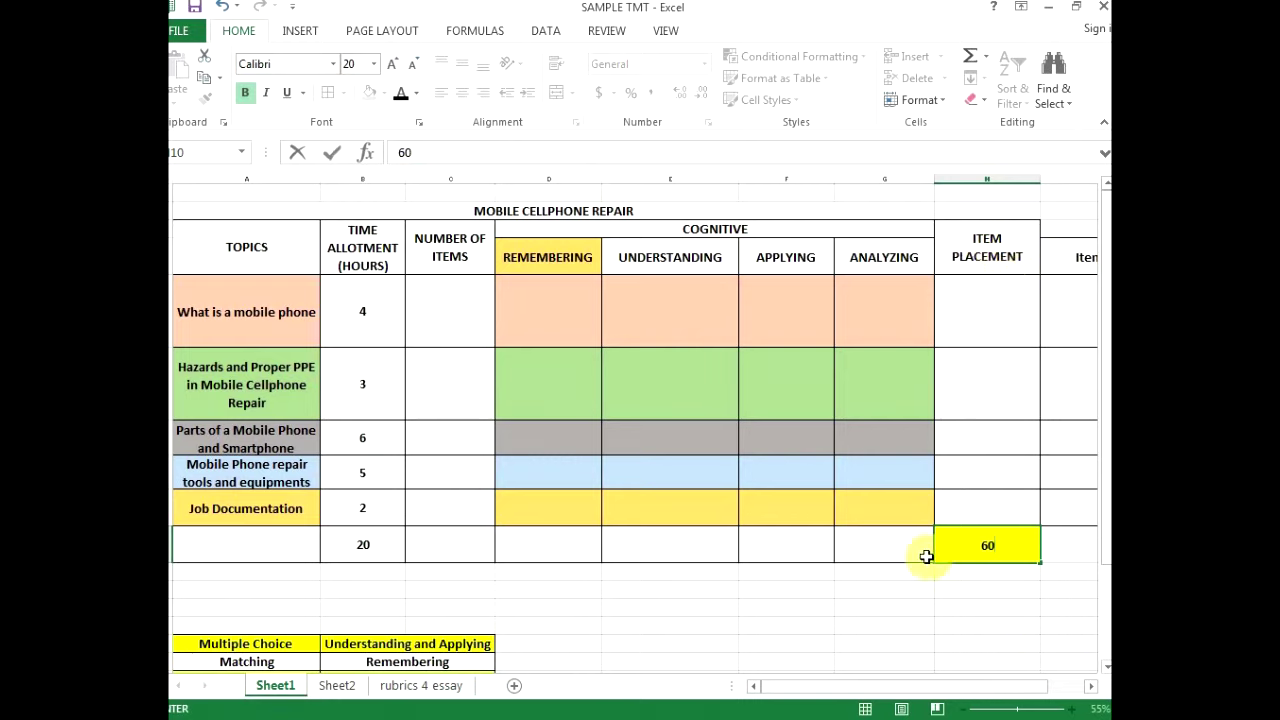
pyautogui.click(922, 556)
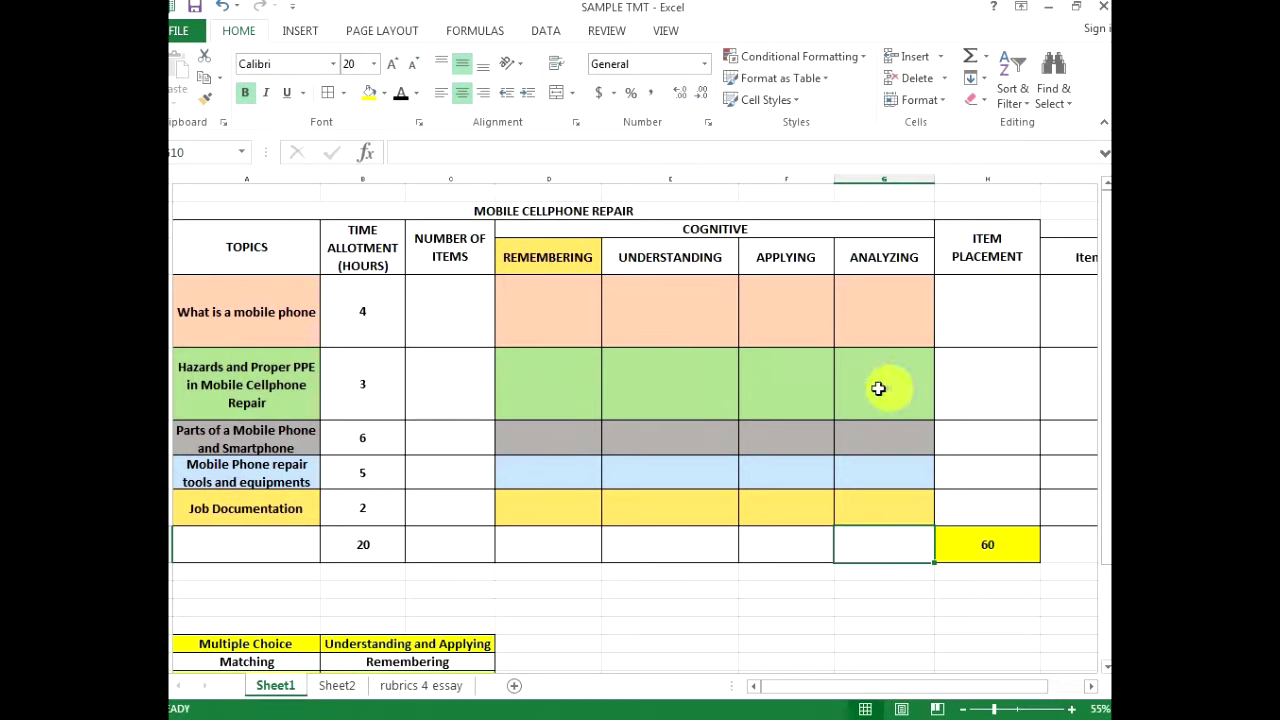
# Calculate the number of items for "What is a mobile phone" with the formula =(B5/B10)*60.
pyautogui.click(455, 440)
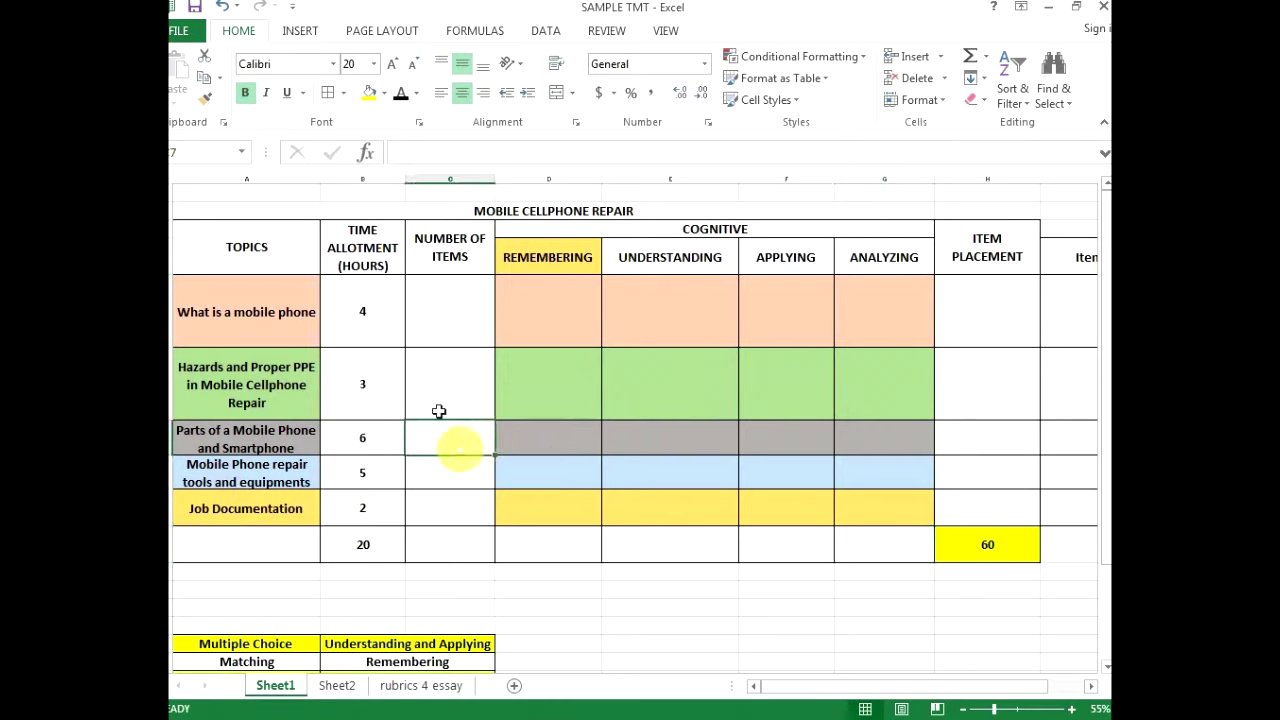
pyautogui.click(437, 306)
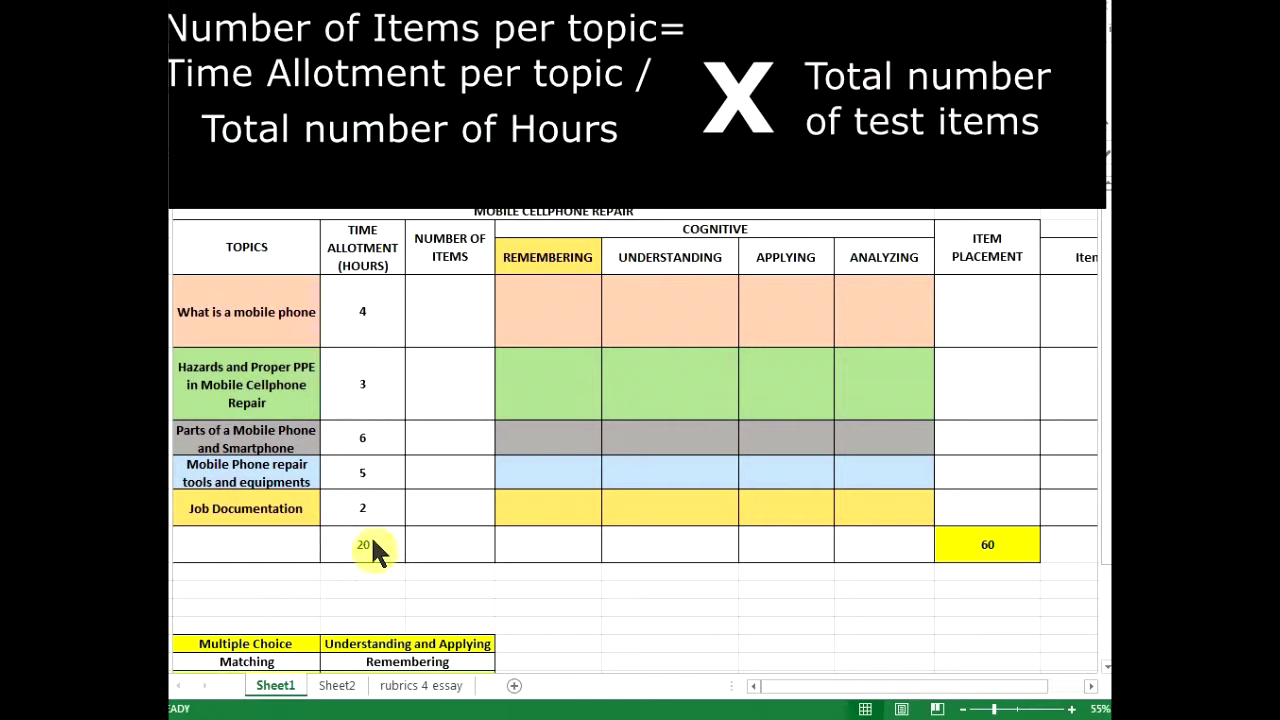
pyautogui.click(456, 331)
pyautogui.write('=(')
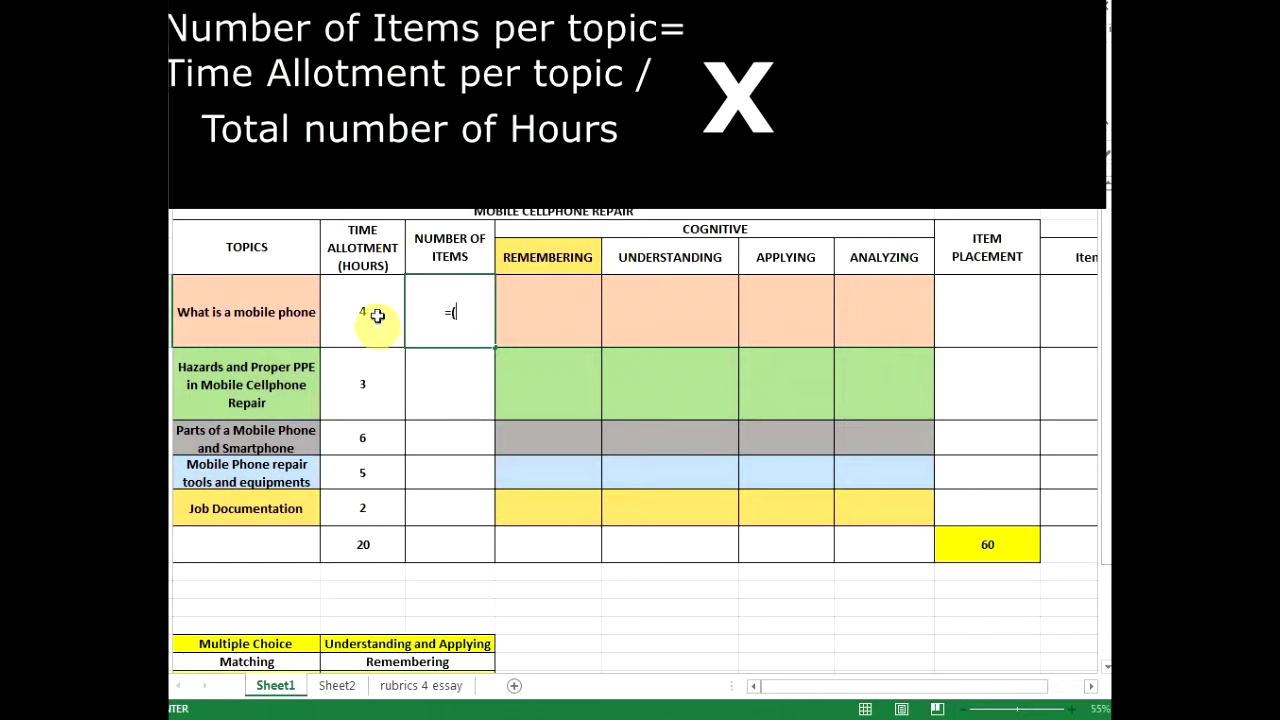
pyautogui.click(370, 315)
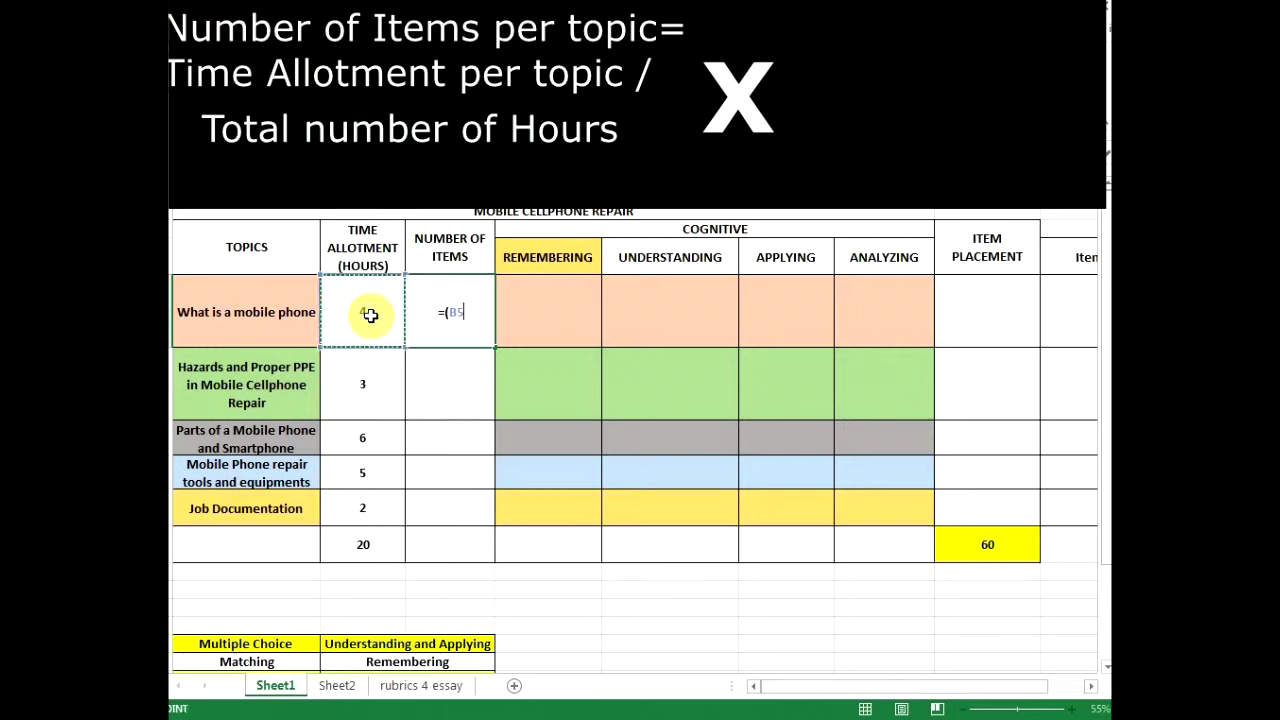
pyautogui.write('/')
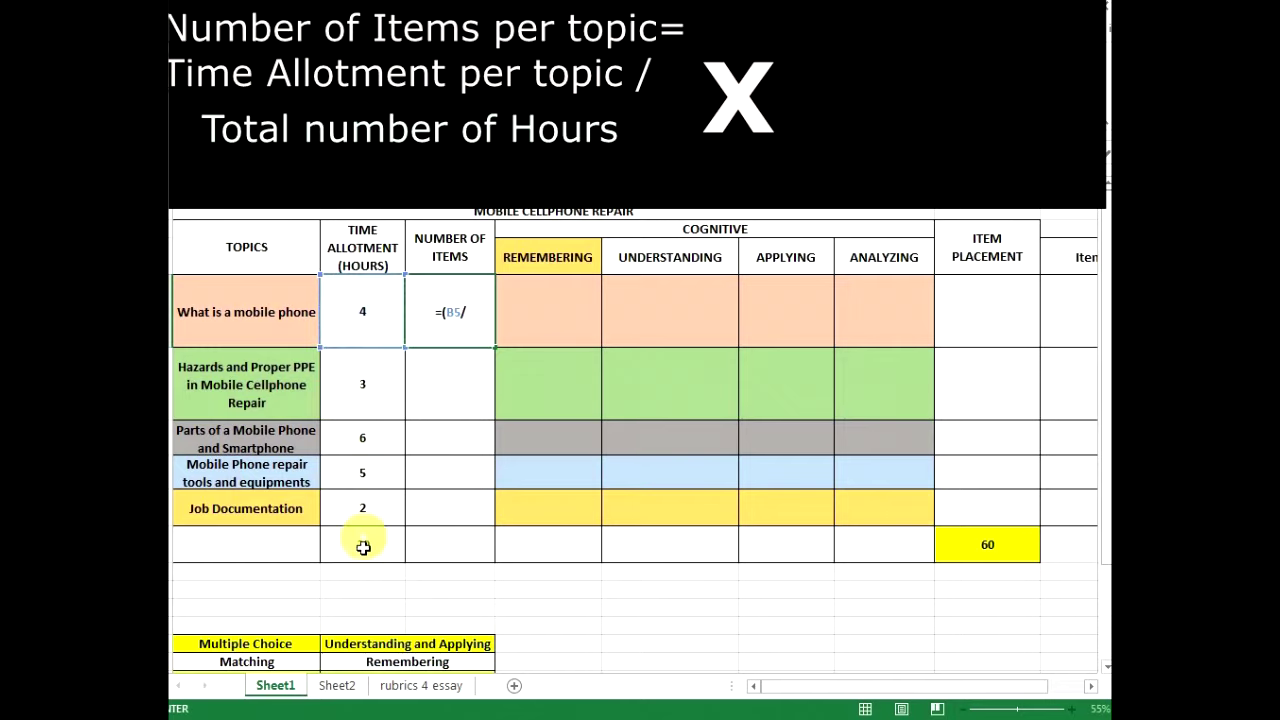
pyautogui.click(366, 542)
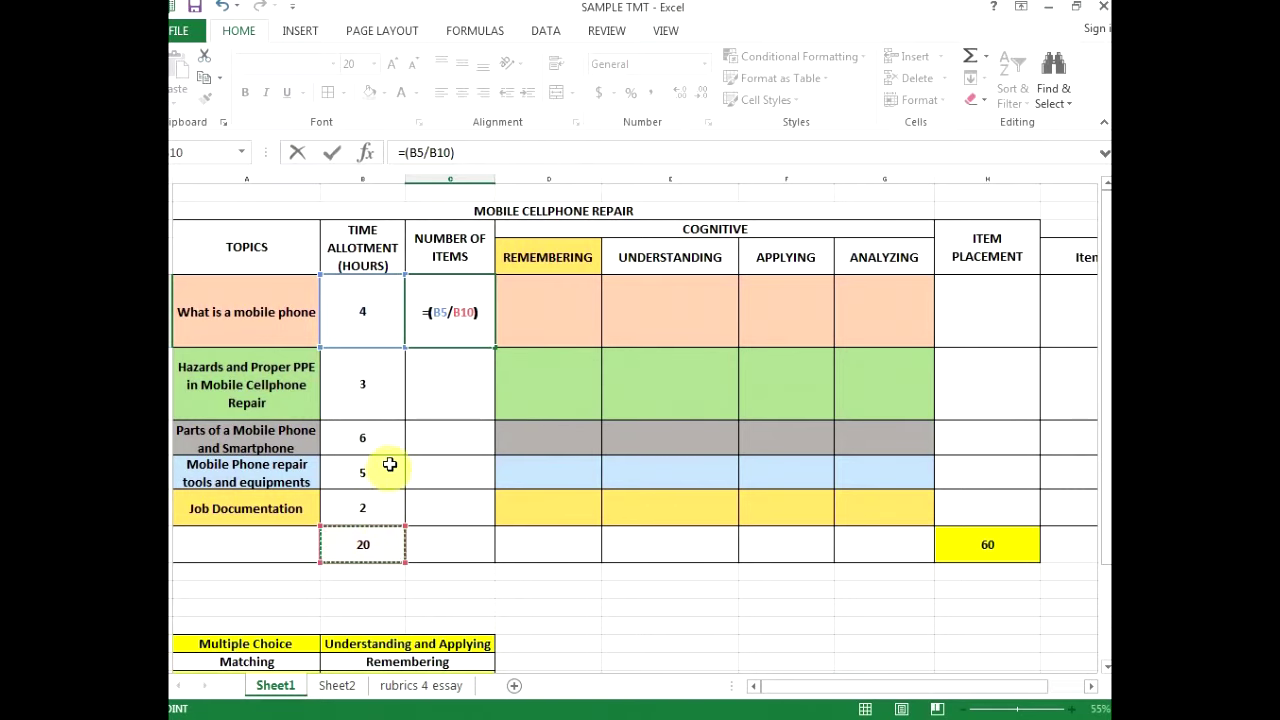
pyautogui.write(')*60')
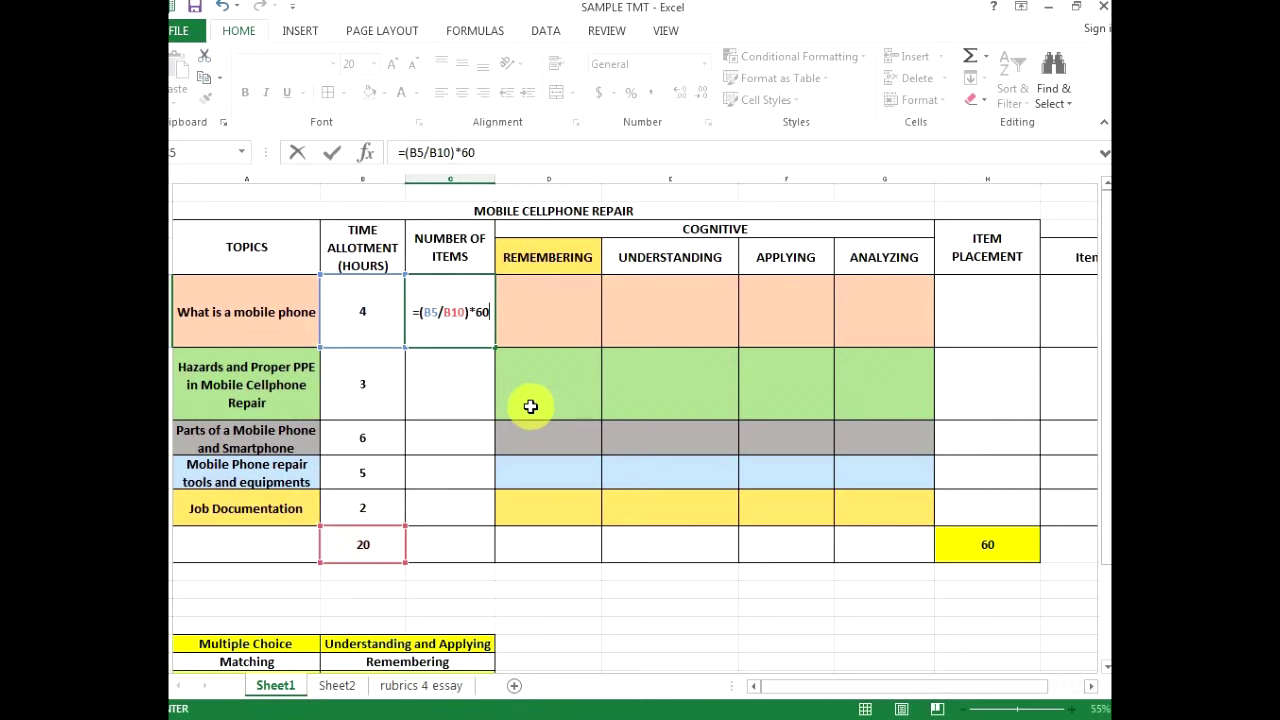
pyautogui.press('Return')
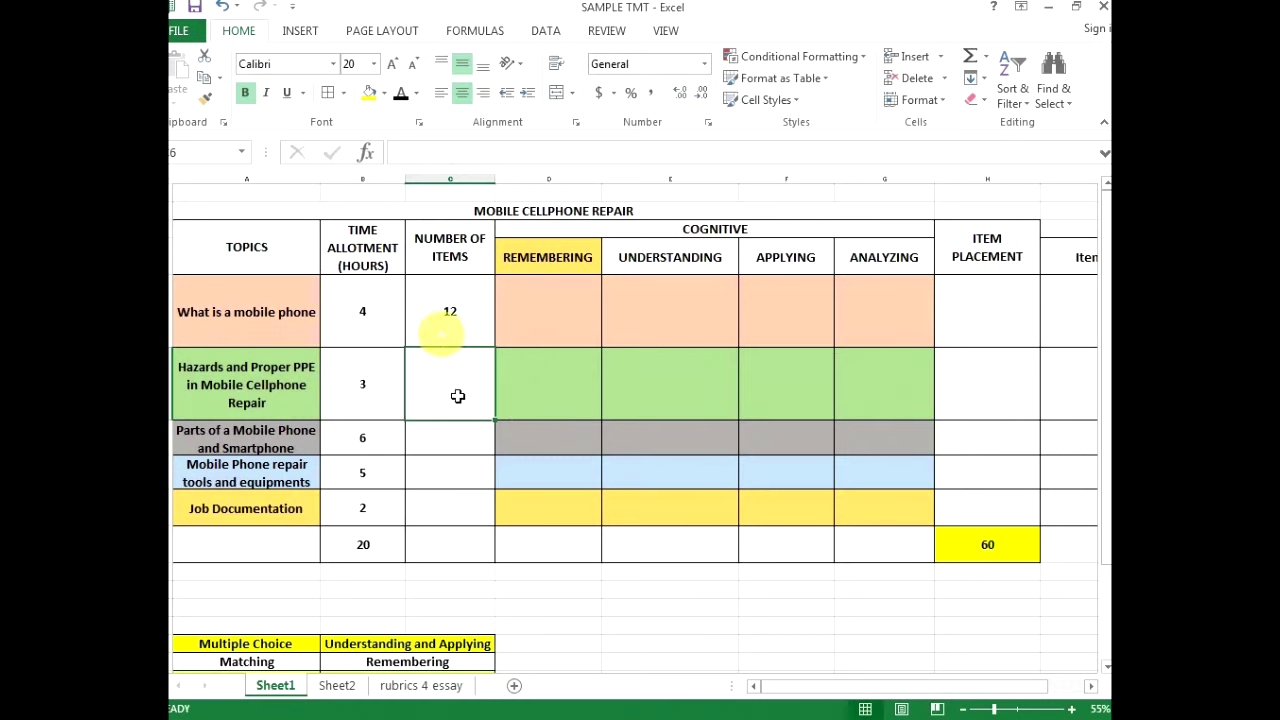
# Calculate the number of items for the Hazards and Proper PPE topic with the formula =(B6/B10)*60.
pyautogui.write('=(')
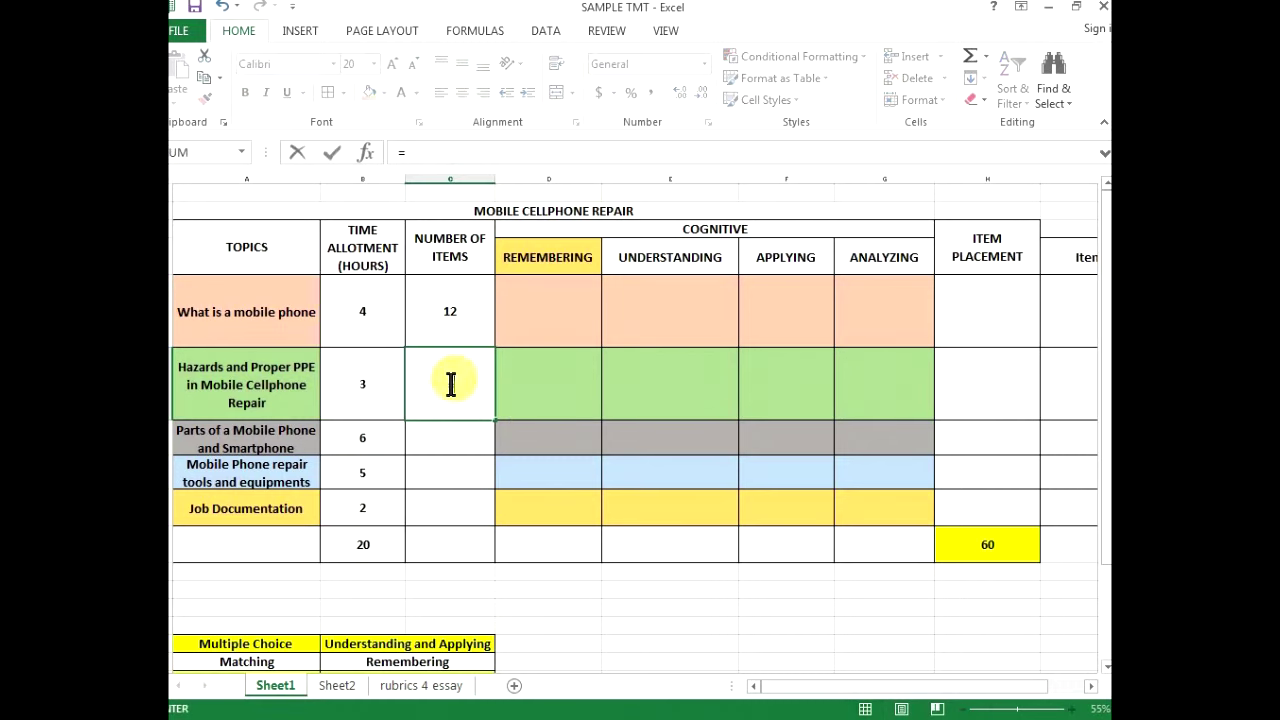
pyautogui.click(376, 385)
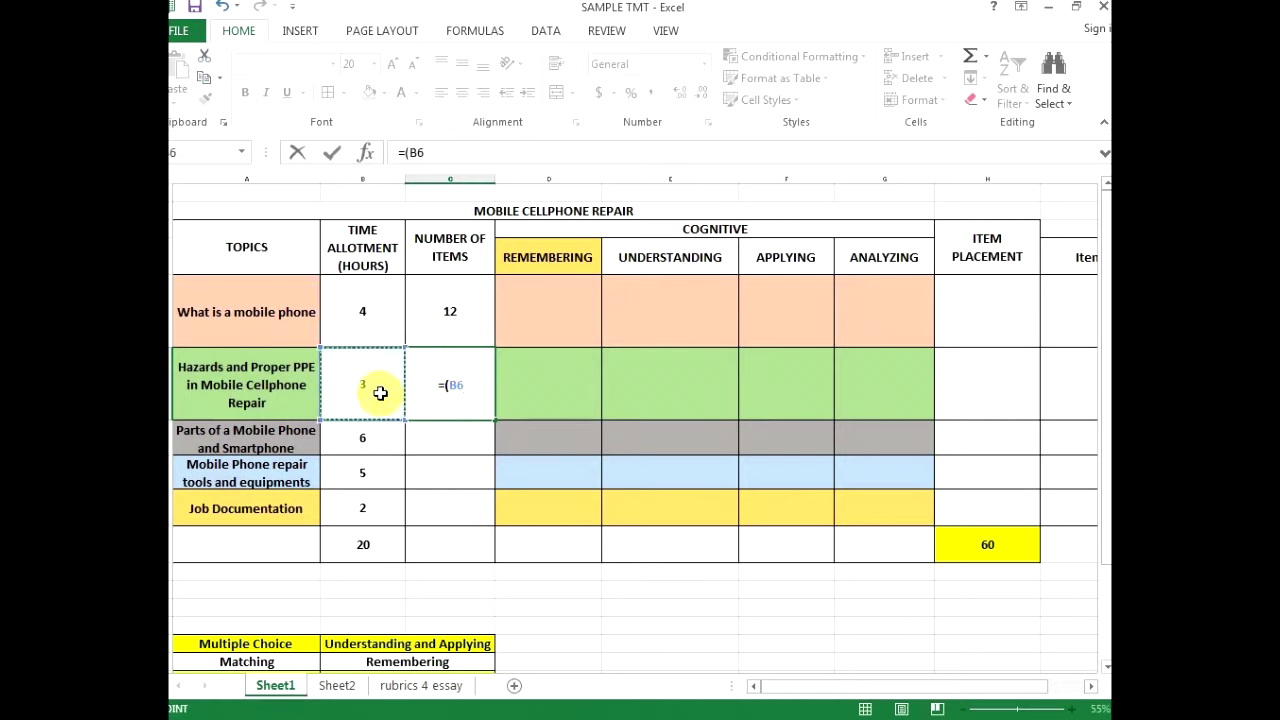
pyautogui.write('/')
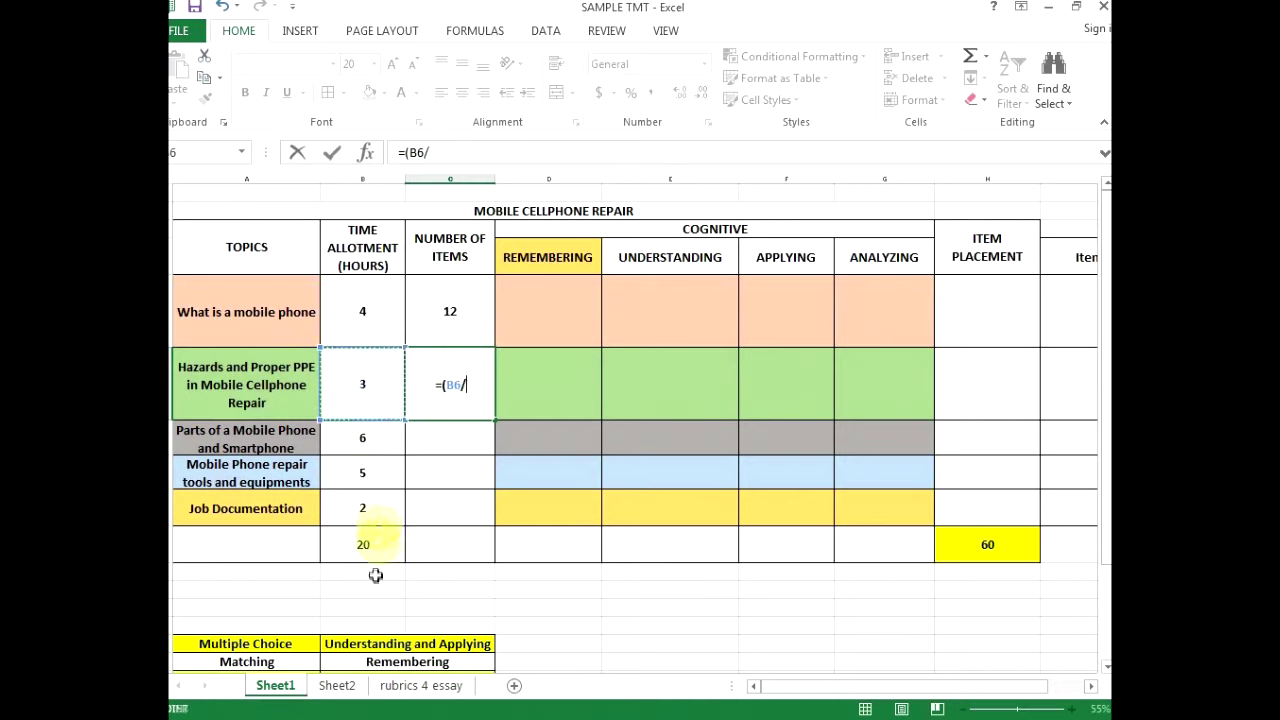
pyautogui.click(363, 552)
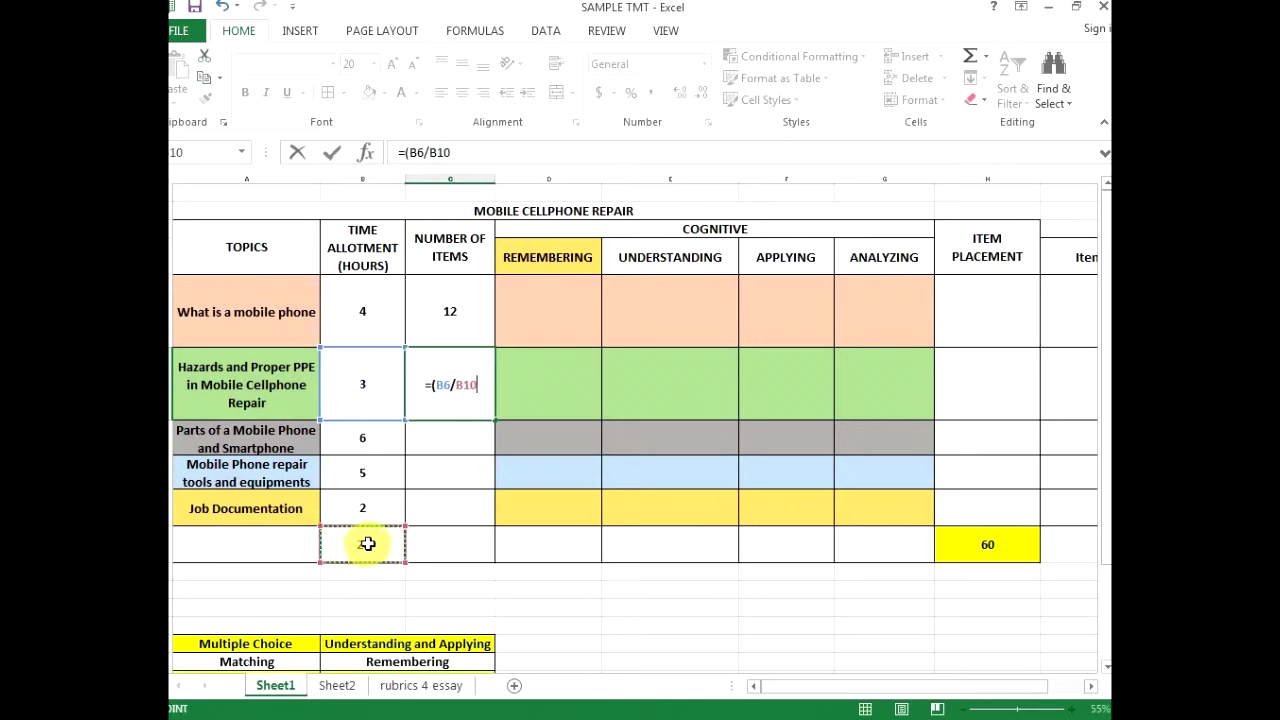
pyautogui.write(')*6')
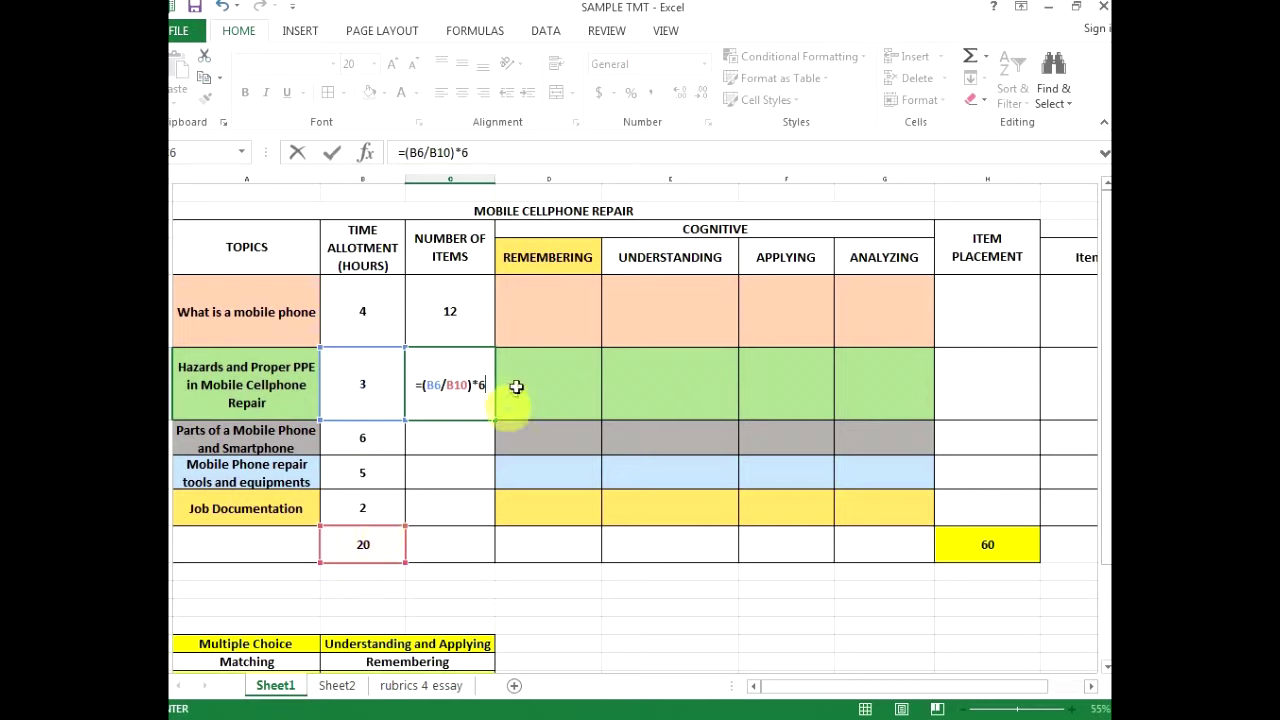
pyautogui.write('0')
pyautogui.press('Return')
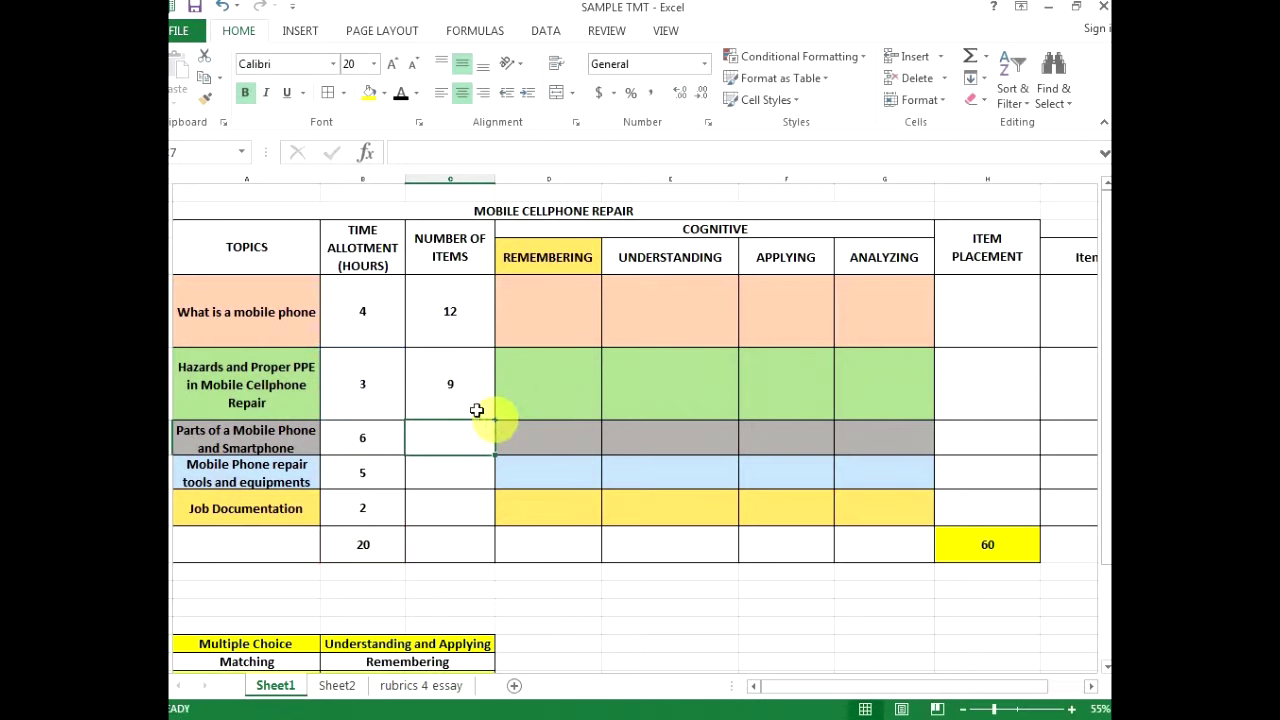
# Try filling the Hazards and Proper PPE item formula down through the Job Documentation row, and clear the copied cells C7:C9.
pyautogui.click(470, 397)
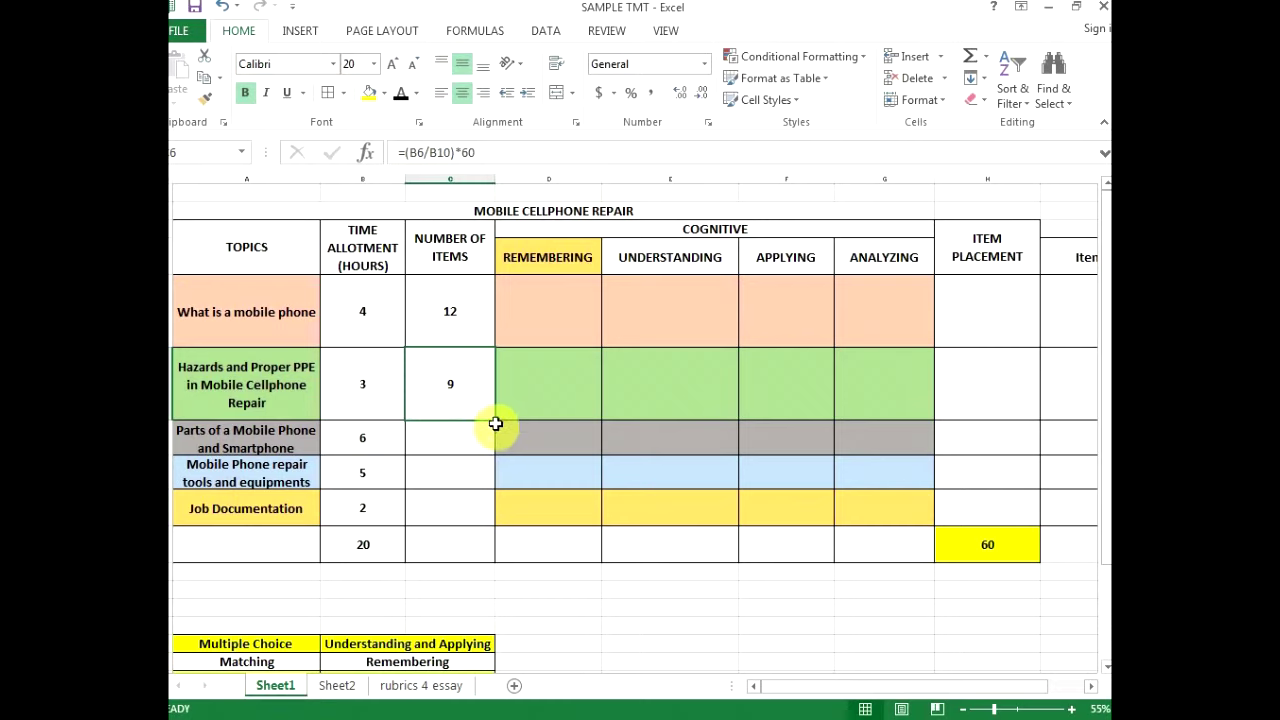
pyautogui.moveTo(498, 420); pyautogui.dragTo(491, 523)
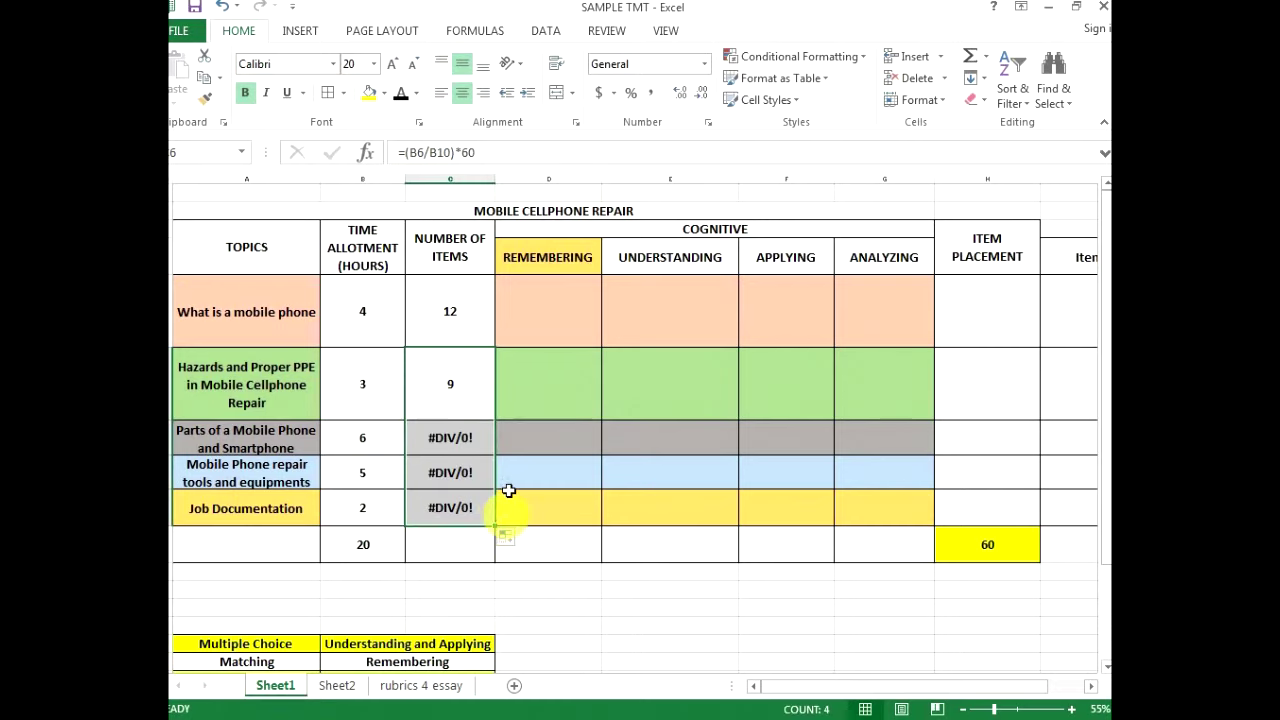
pyautogui.click(461, 449)
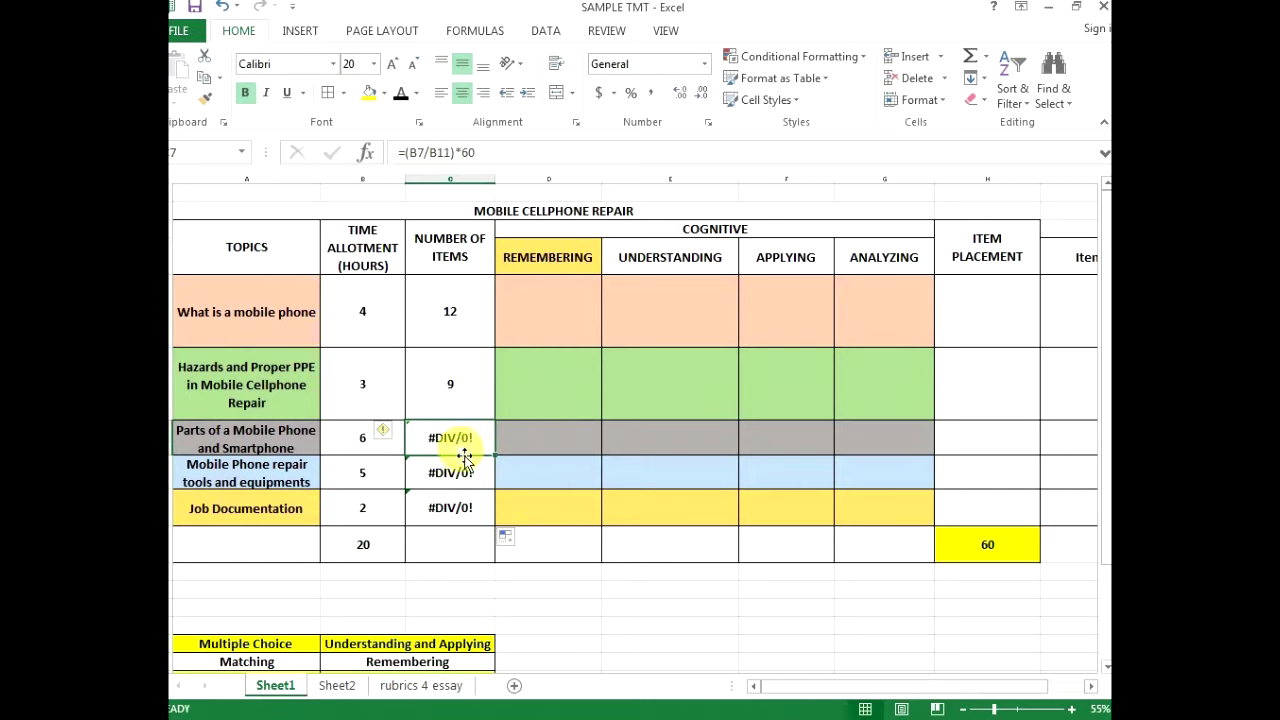
pyautogui.press('Delete')
pyautogui.click(457, 472)
pyautogui.press('Delete')
pyautogui.click(448, 508)
pyautogui.press('Delete')
# Calculate the number of items for Parts of a Mobile Phone and Smartphone with the formula =(B7/B10)*60.
pyautogui.click(460, 444)
pyautogui.write('=(')
pyautogui.click(365, 438)
pyautogui.write('/')
pyautogui.click(364, 544)
pyautogui.write(')*60')
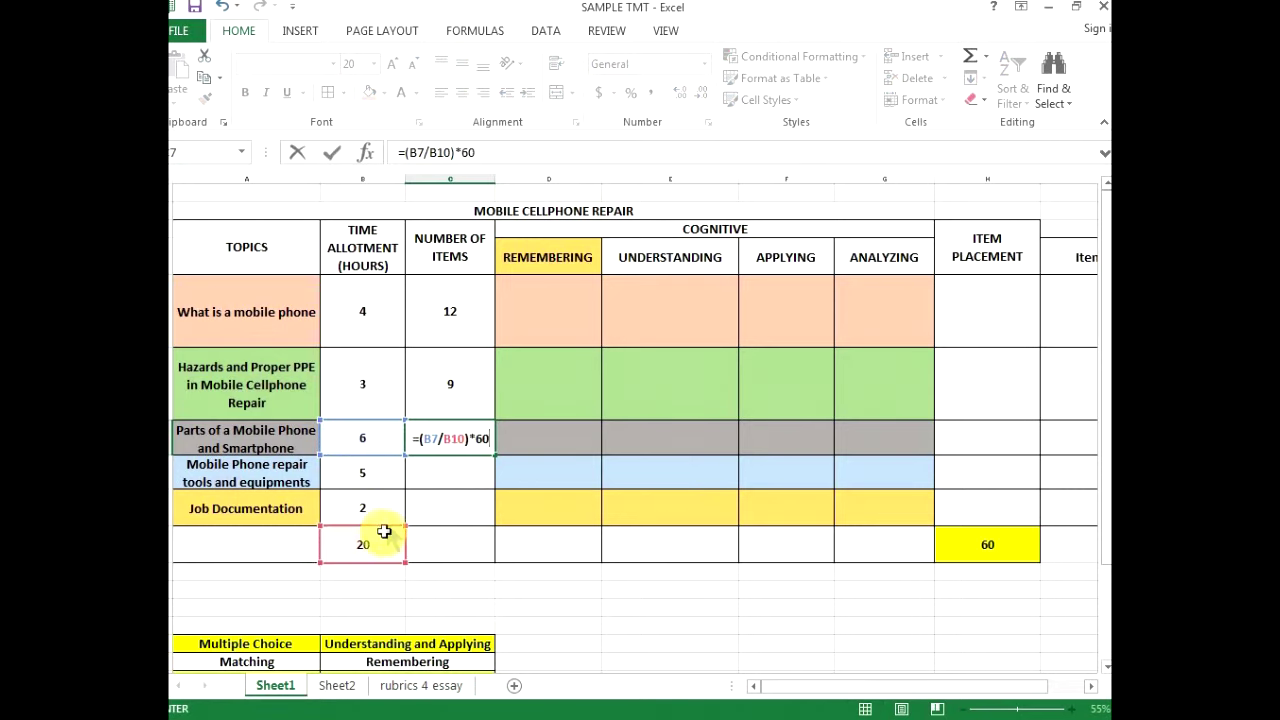
pyautogui.press('Return')
# Calculate the number of items for Mobile Phone repair tools and equipments with the formula =(B8/B10)*60.
pyautogui.write('=(')
pyautogui.click(375, 472)
pyautogui.write('/')
pyautogui.click(358, 543)
pyautogui.write(')*60')
pyautogui.press('Return')
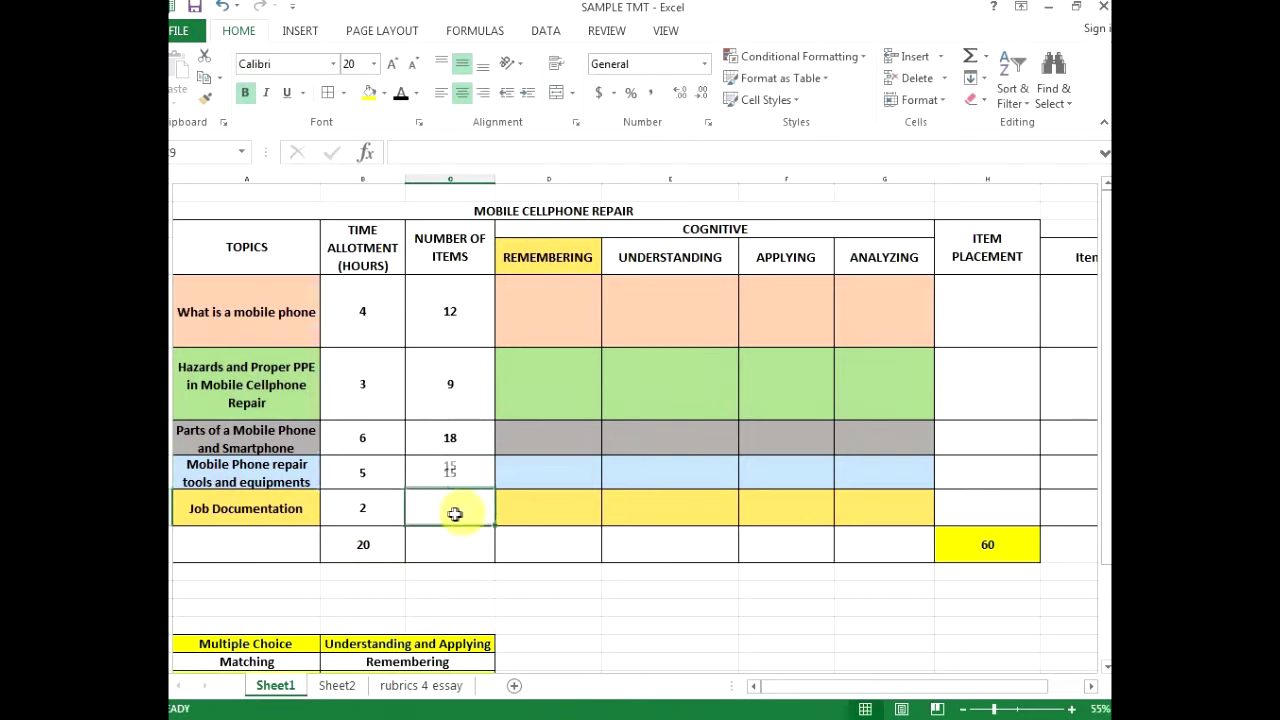
# Calculate the number of items for Job Documentation with the formula =(B9/B10)*60.
pyautogui.write('=(')
pyautogui.click(364, 497)
pyautogui.write('/')
pyautogui.click(391, 551)
pyautogui.write(')*60')
pyautogui.press('Return')
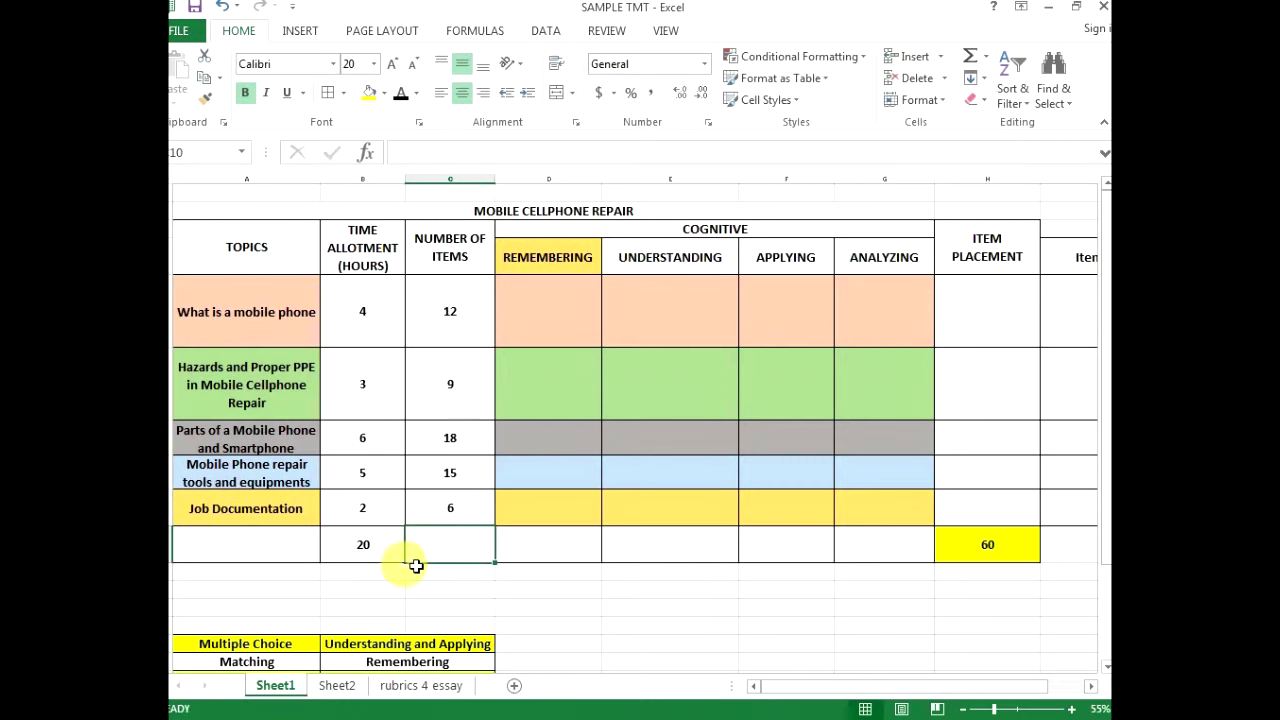
pyautogui.click(416, 509)
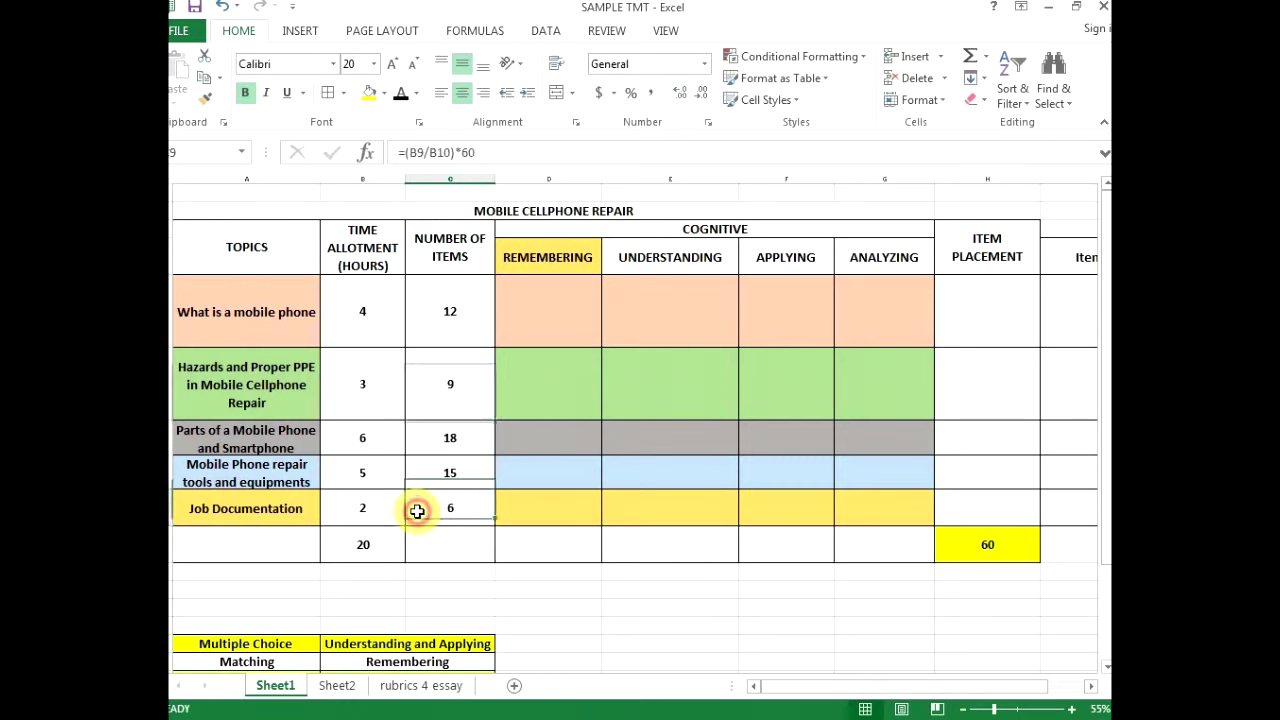
# Total the Number of Items column in C10 with AutoSum as =SUM(C5:C9).
pyautogui.click(468, 542)
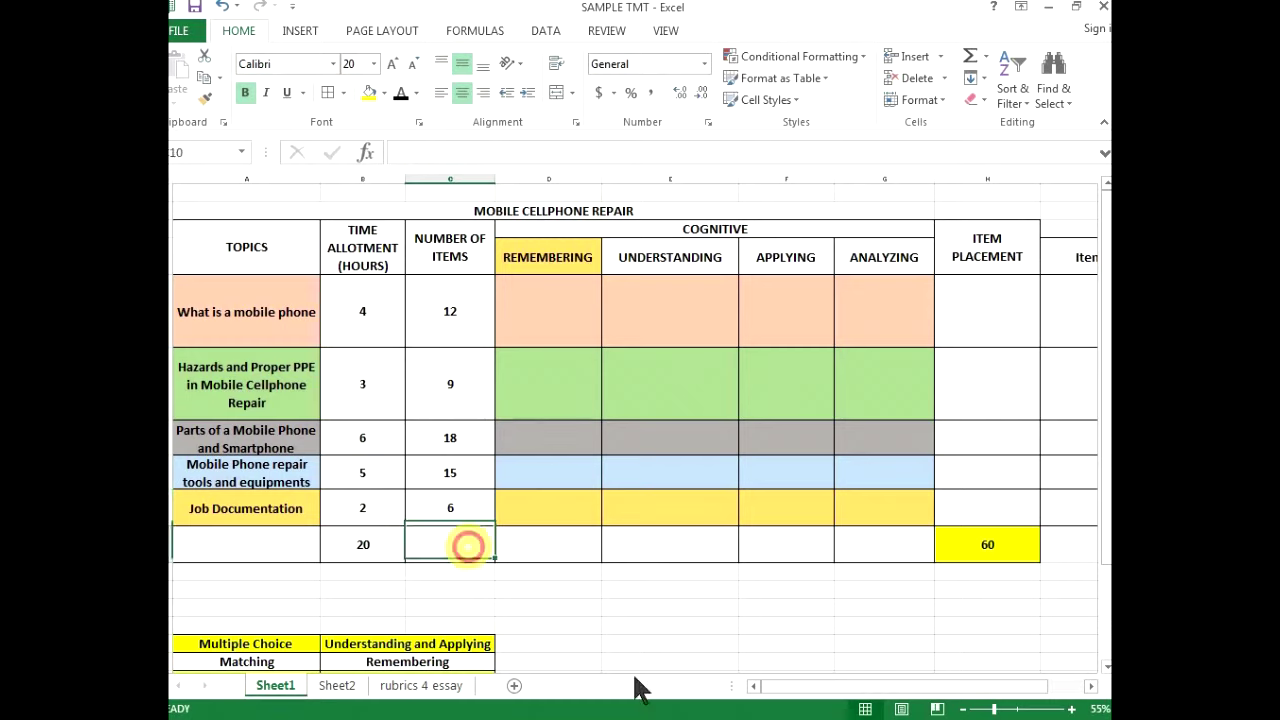
pyautogui.click(970, 58)
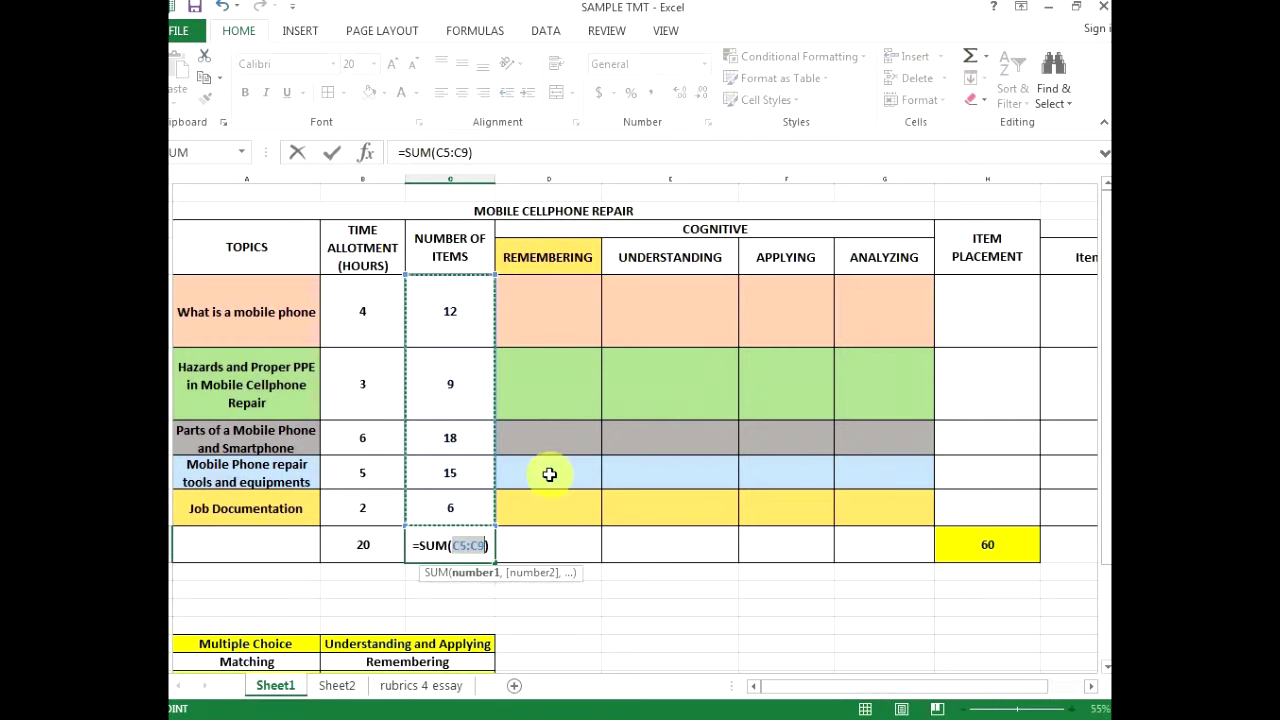
pyautogui.press('Return')
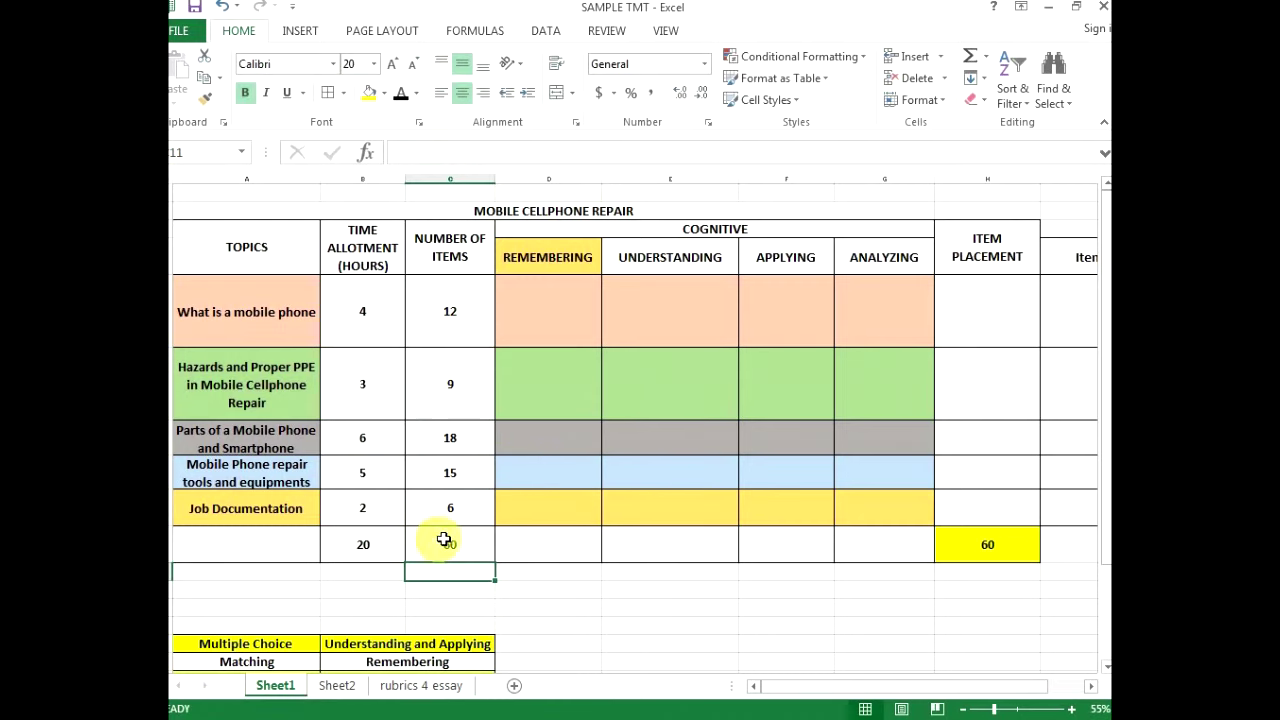
pyautogui.click(443, 540)
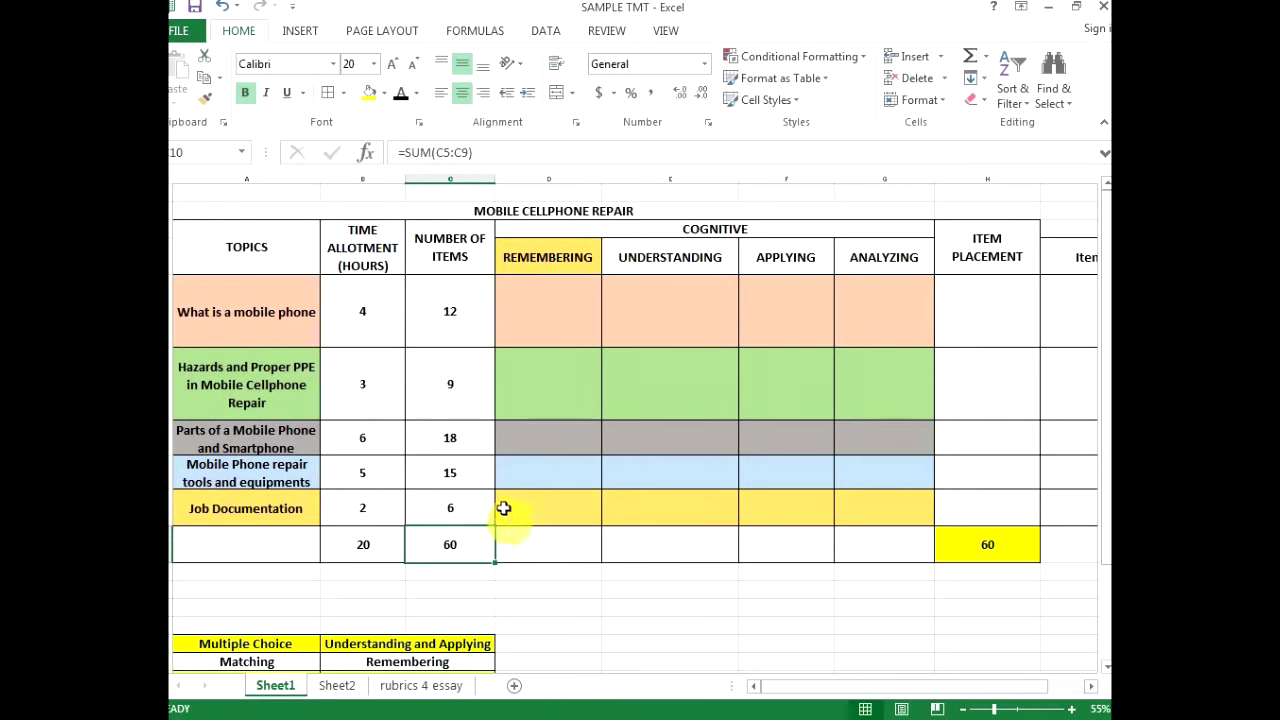
# Examine the four cognitive level columns, their totals row and the item count for "What is a mobile phone".
pyautogui.click(561, 292)
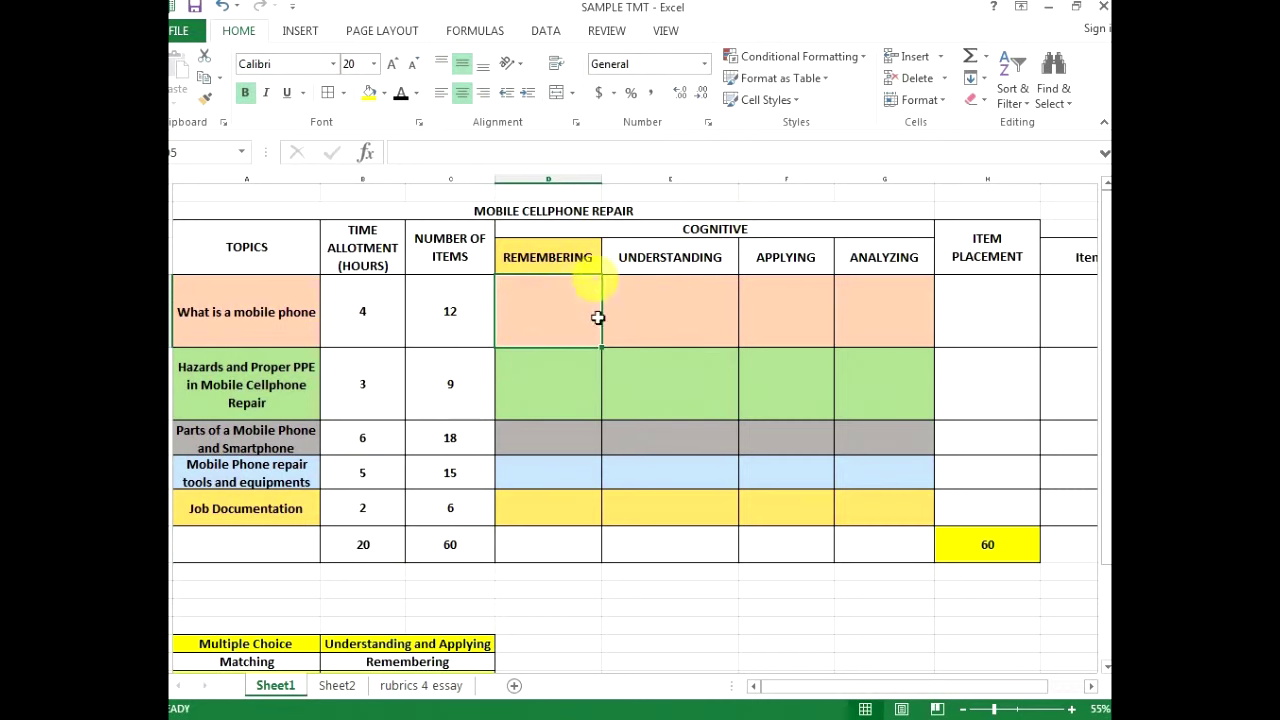
pyautogui.click(680, 300)
pyautogui.click(785, 293)
pyautogui.click(858, 290)
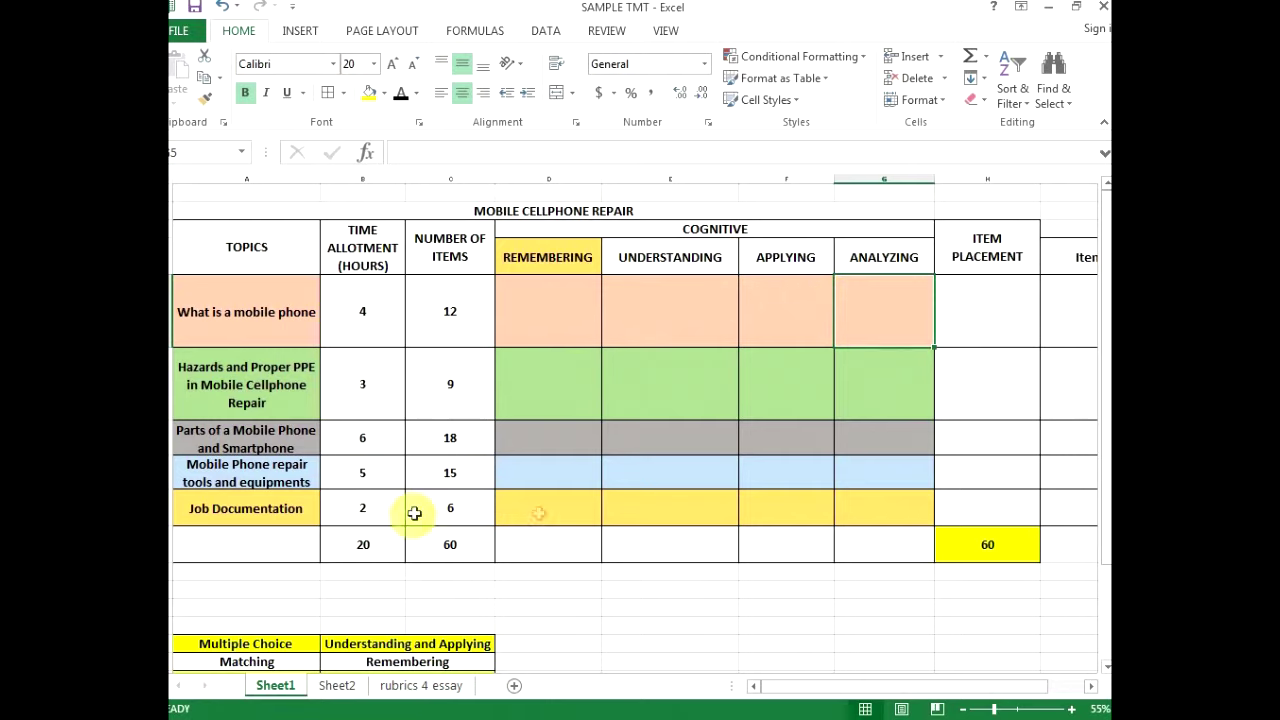
pyautogui.moveTo(566, 548); pyautogui.dragTo(866, 534)
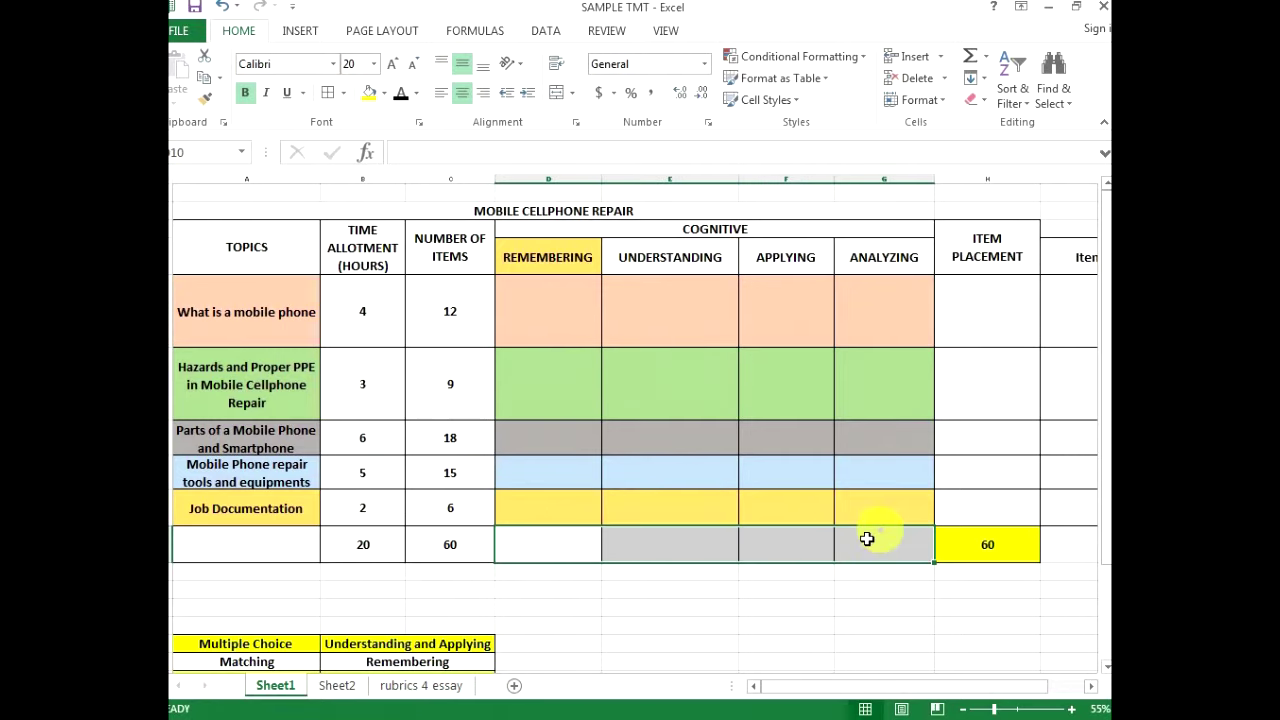
pyautogui.click(820, 552)
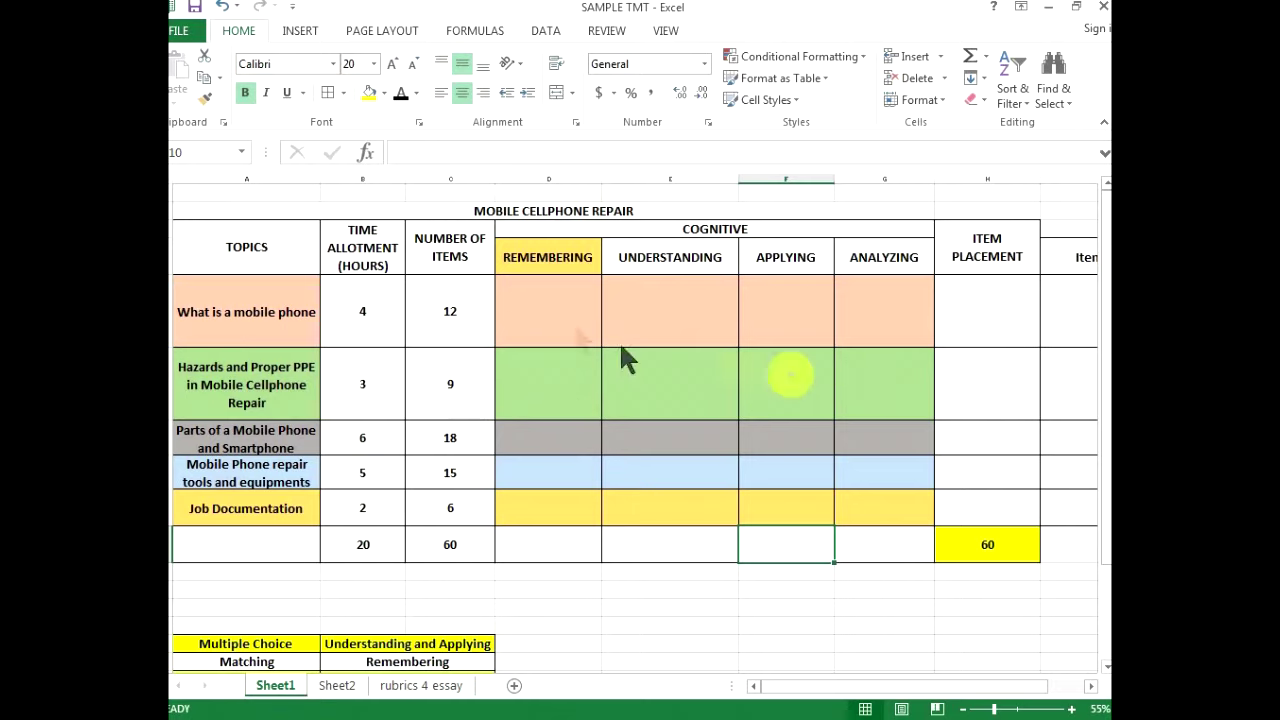
pyautogui.click(532, 303)
pyautogui.click(455, 320)
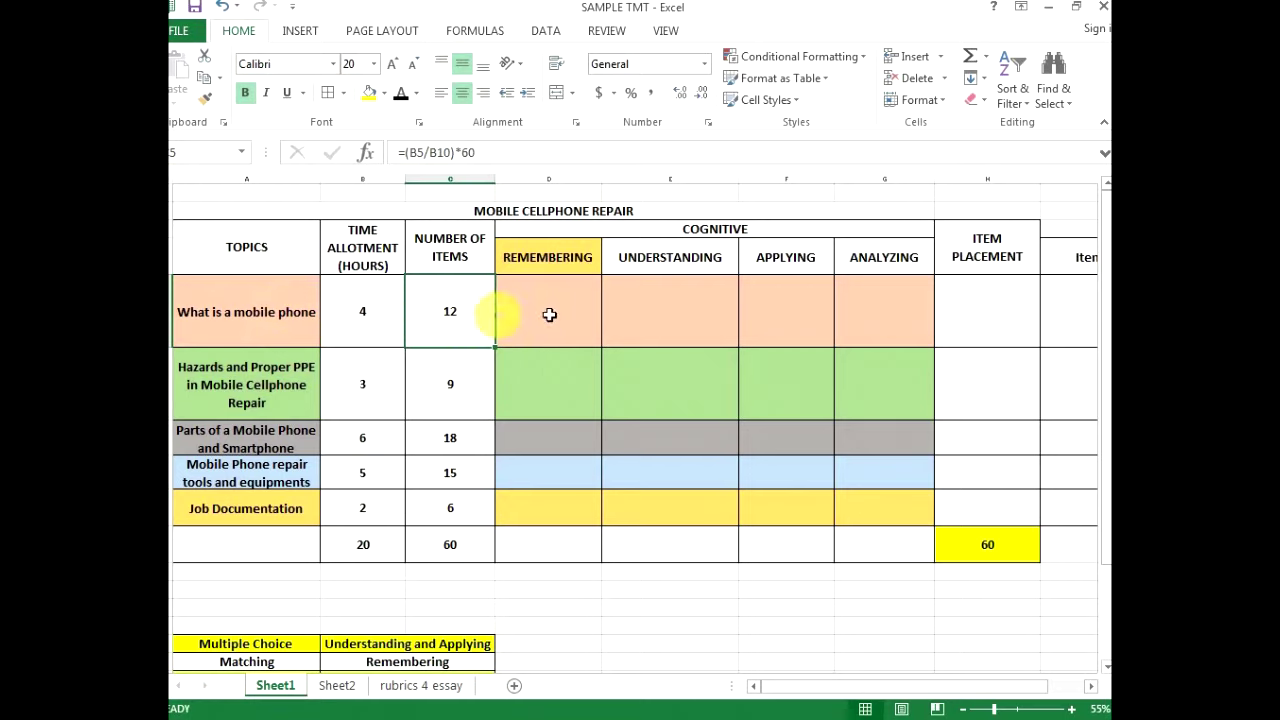
pyautogui.moveTo(553, 305); pyautogui.dragTo(580, 323)
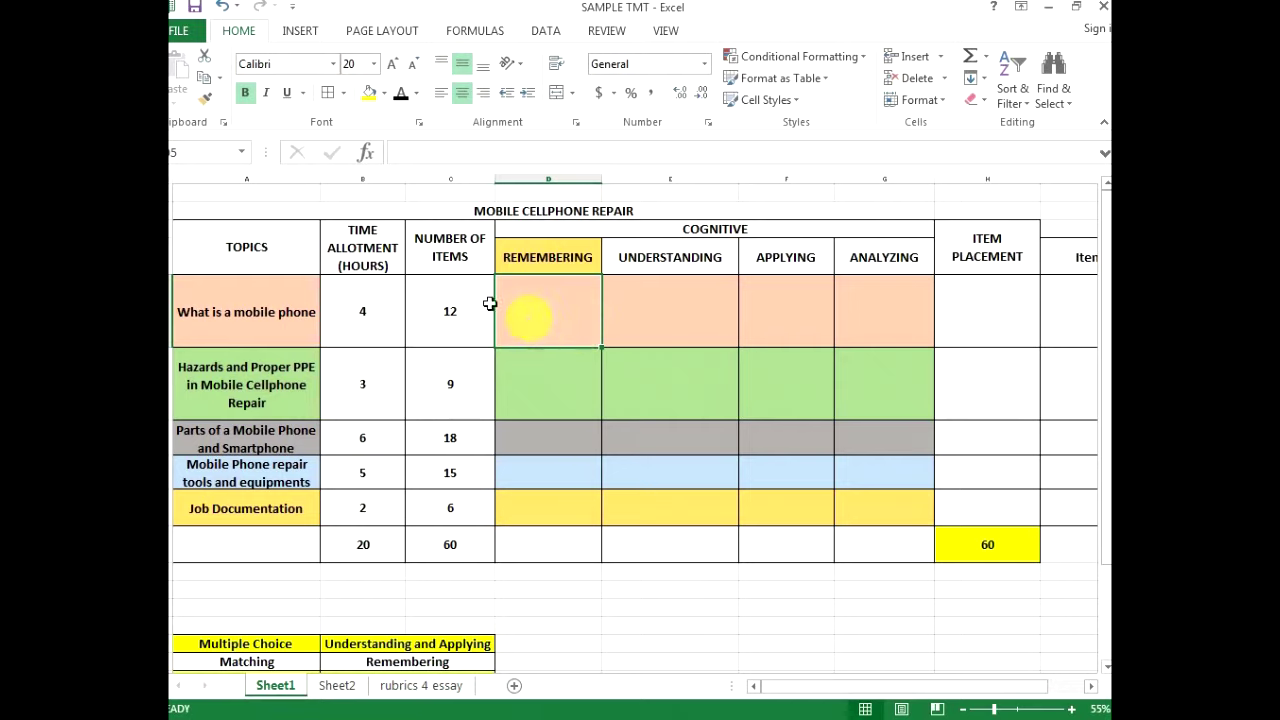
pyautogui.moveTo(566, 312); pyautogui.dragTo(897, 321)
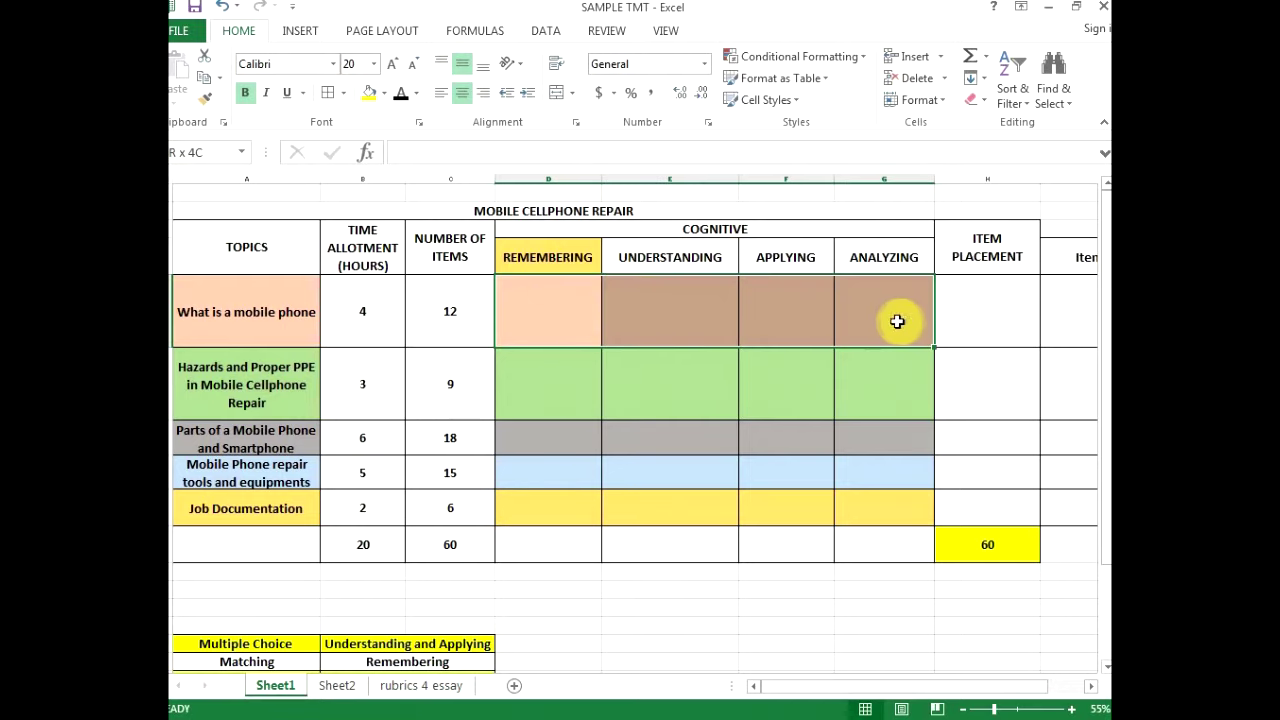
pyautogui.moveTo(557, 332); pyautogui.dragTo(877, 337)
pyautogui.click(441, 296)
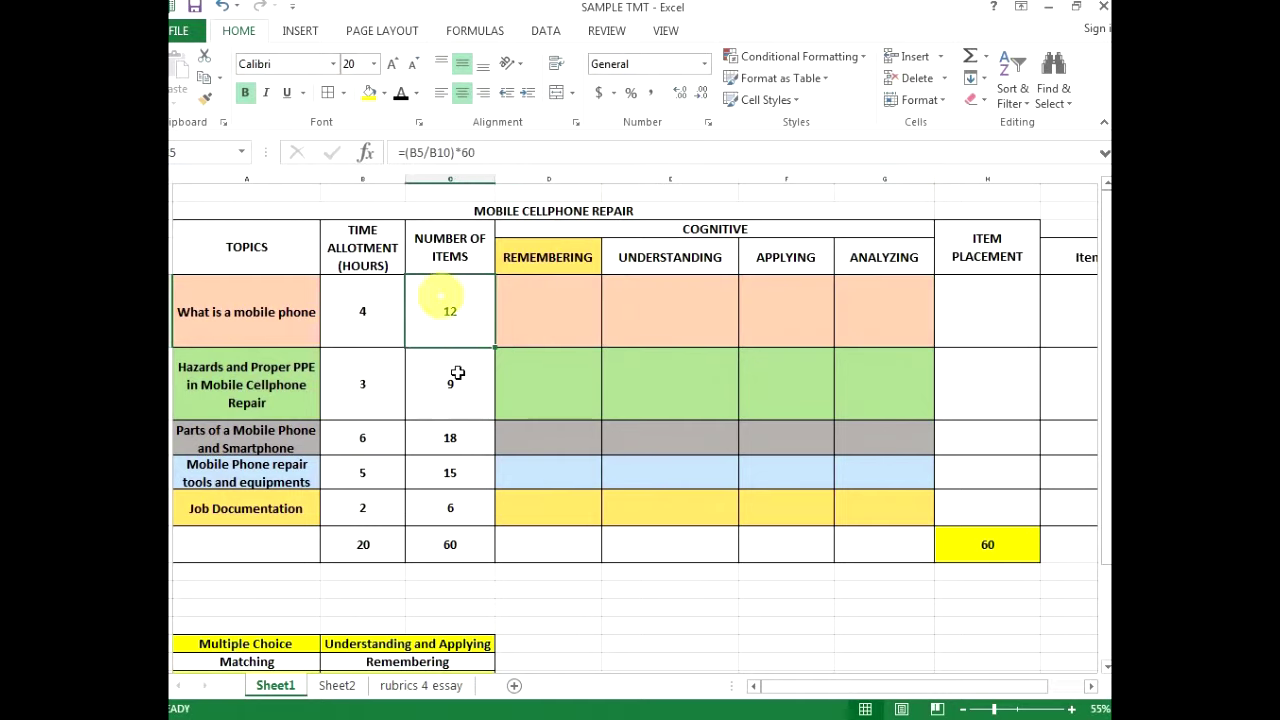
# Distribute the items for "What is a mobile phone" as 3 Remembering, 4 Understanding and 5 Applying, and check them against its item count.
pyautogui.click(512, 313)
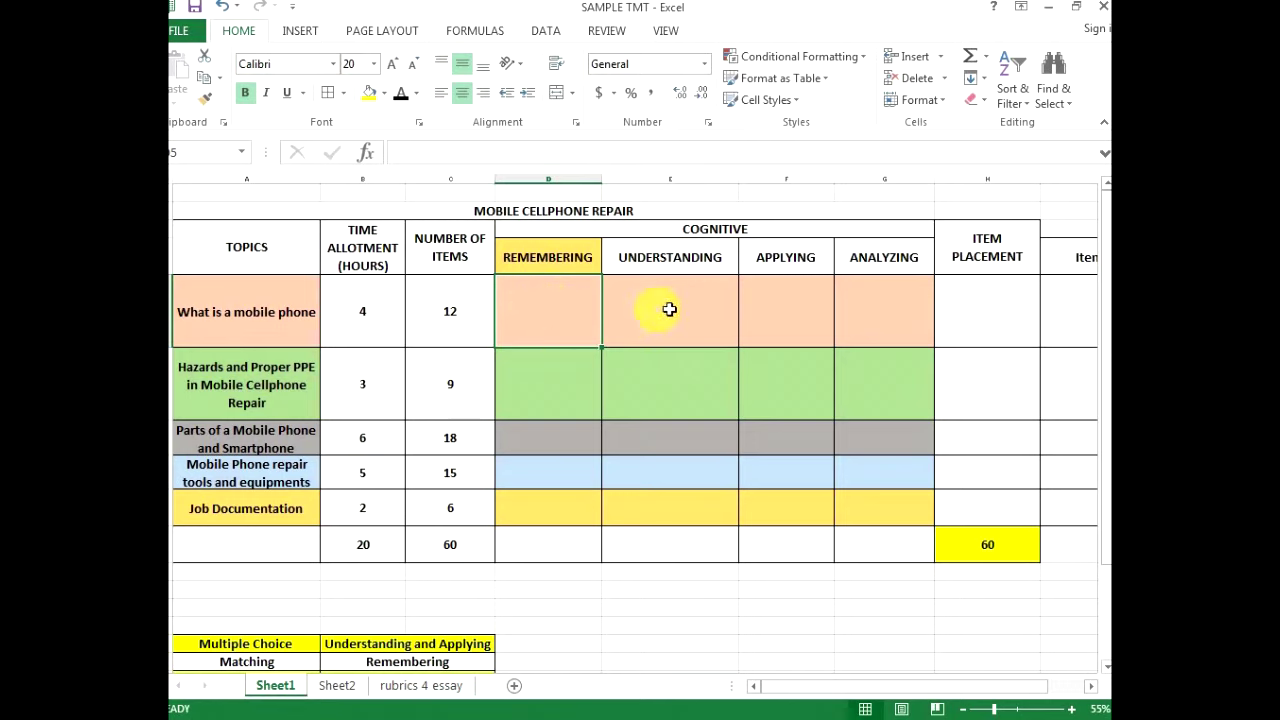
pyautogui.write('3')
pyautogui.click(700, 320)
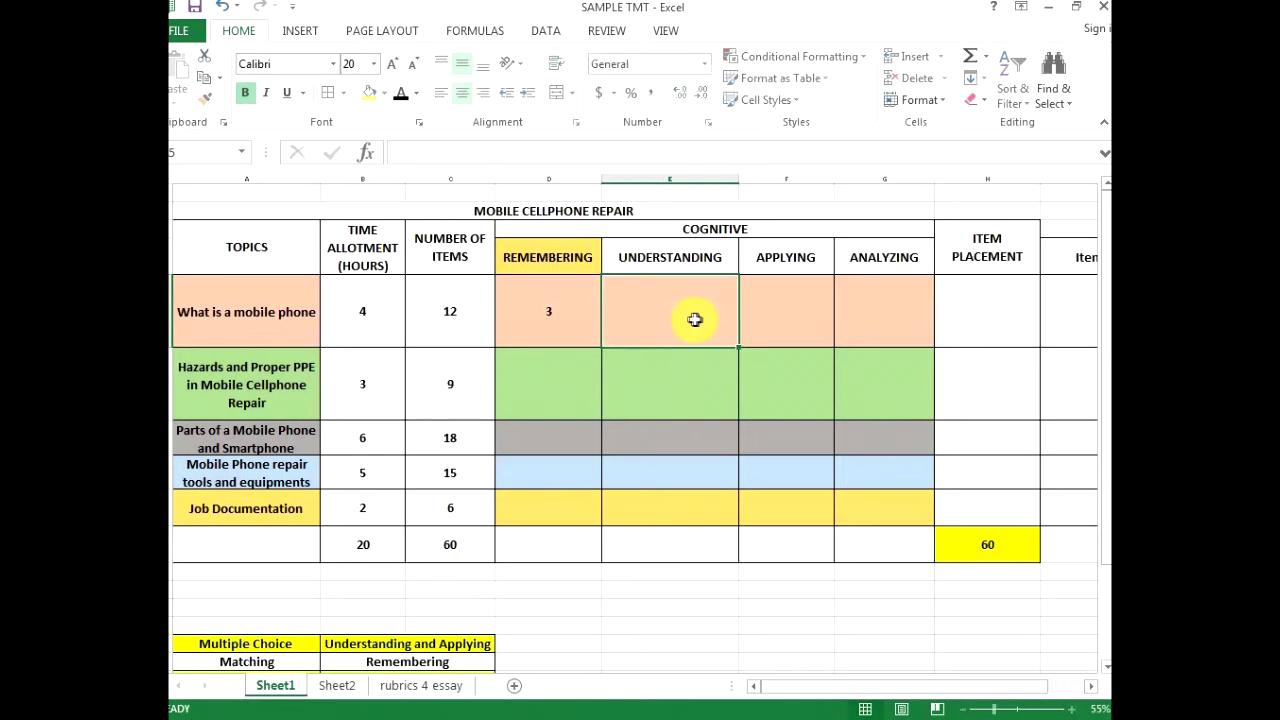
pyautogui.write('4')
pyautogui.click(813, 314)
pyautogui.write('5')
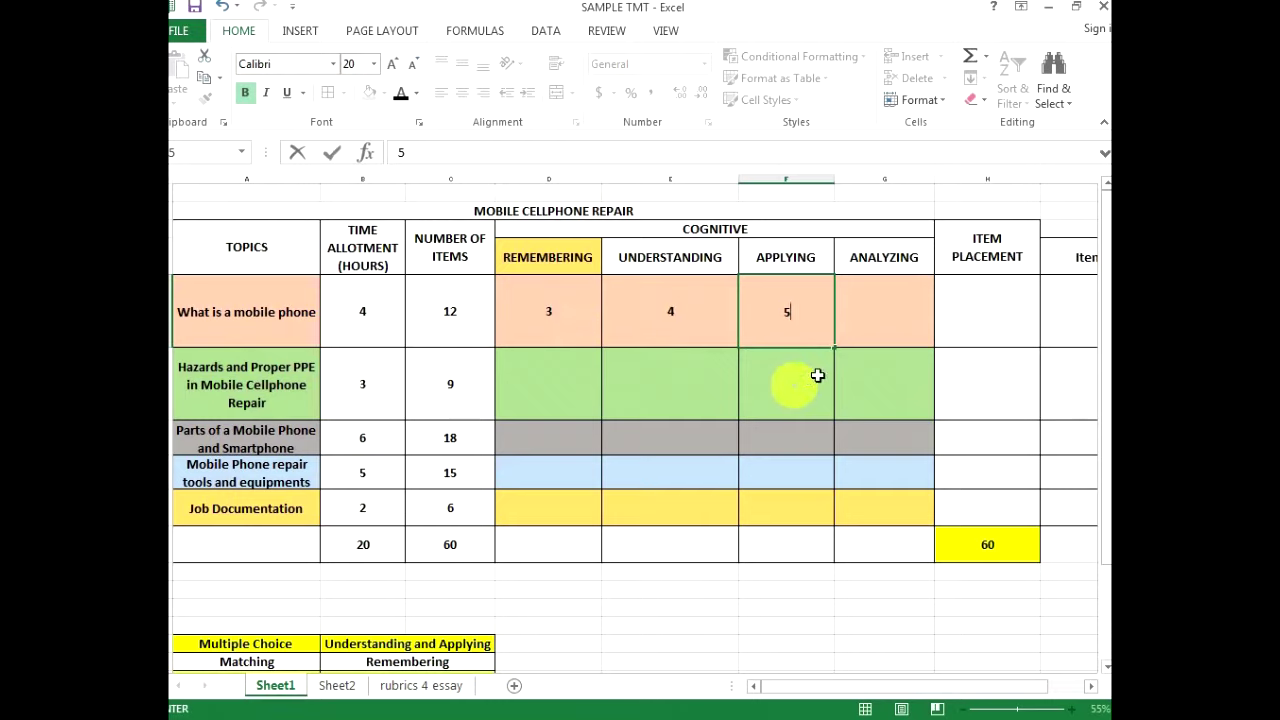
pyautogui.click(766, 371)
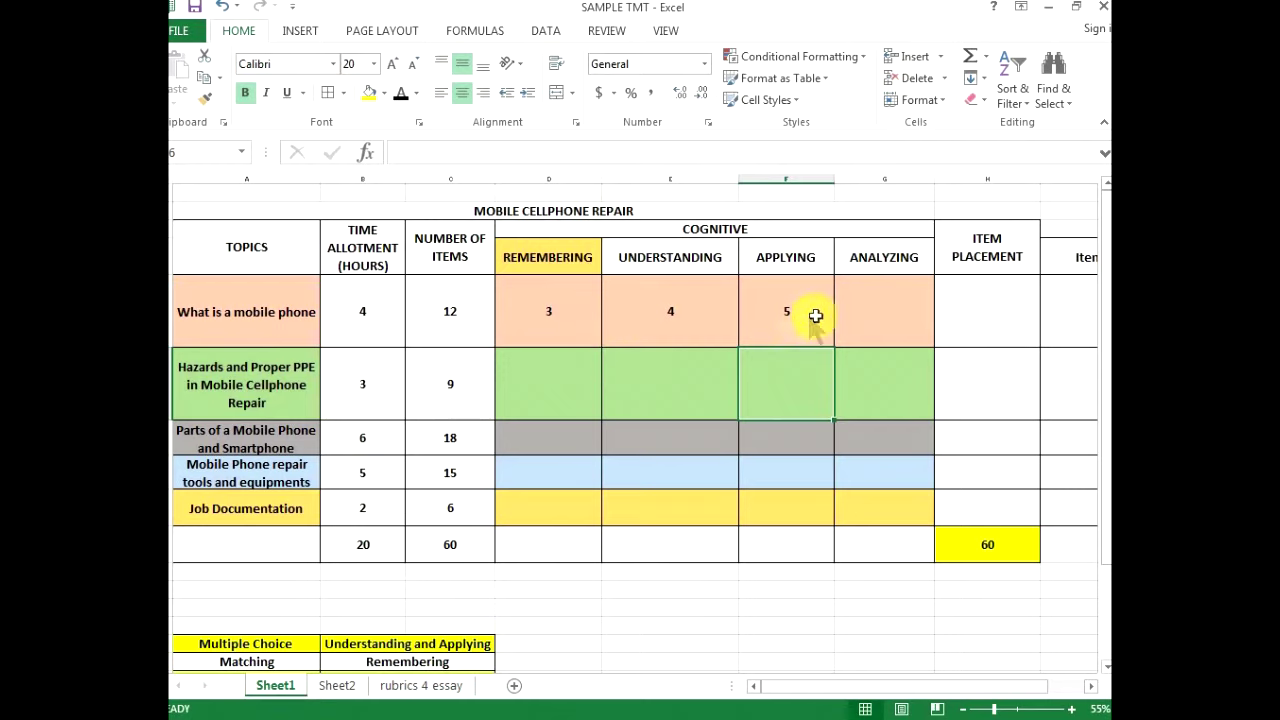
pyautogui.click(451, 314)
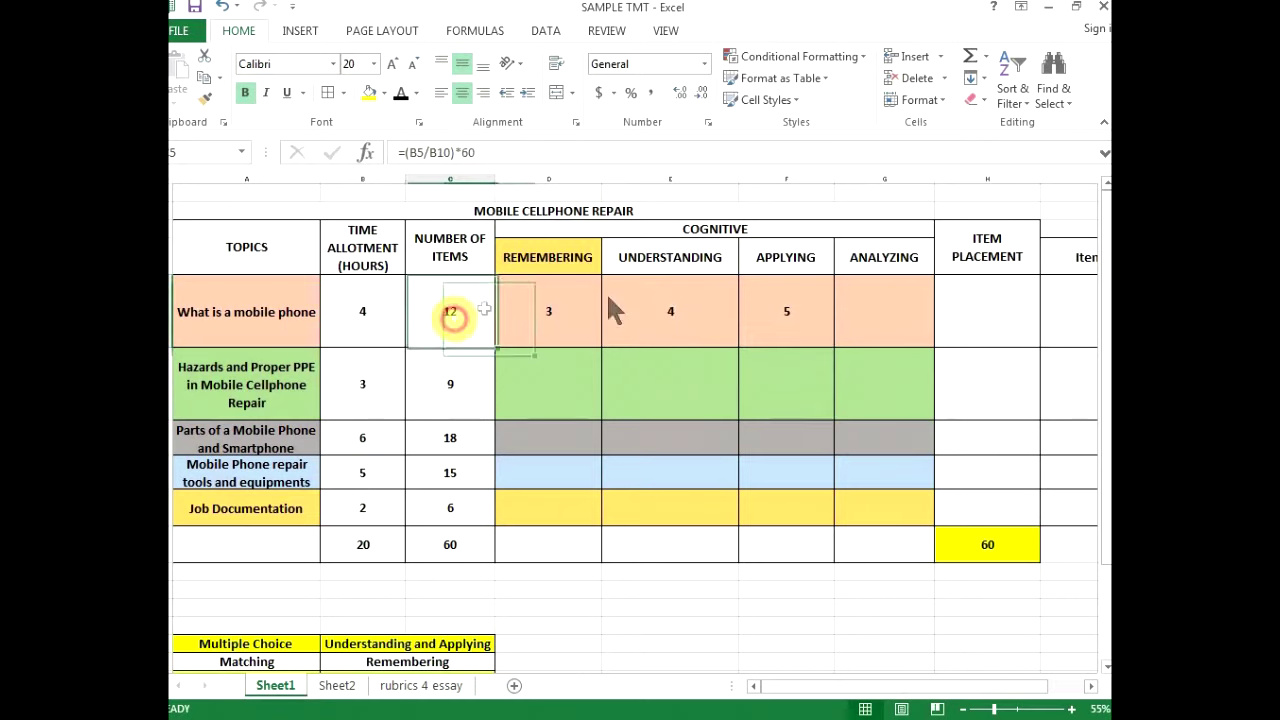
# Distribute the items for the Hazards and Proper PPE topic as 1 Remembering, 3 Understanding and 5 Applying.
pyautogui.click(543, 379)
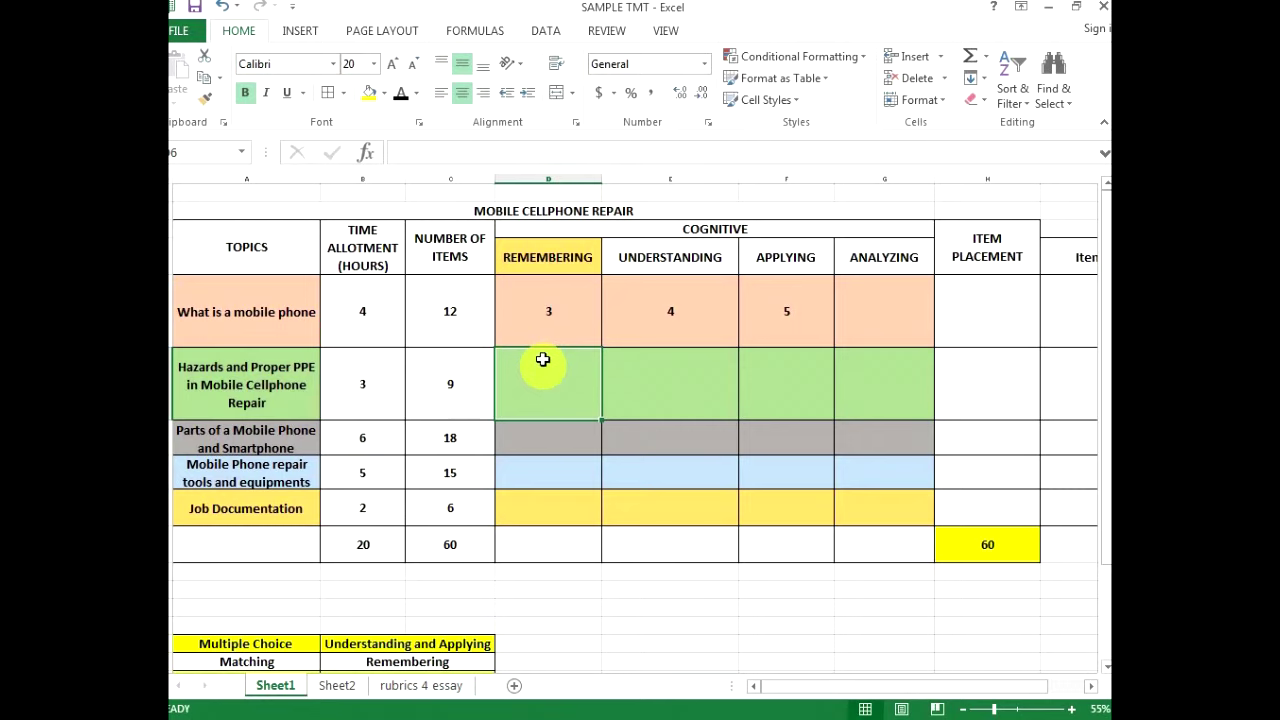
pyautogui.write('1')
pyautogui.click(690, 381)
pyautogui.write('3')
pyautogui.click(775, 372)
pyautogui.write('5')
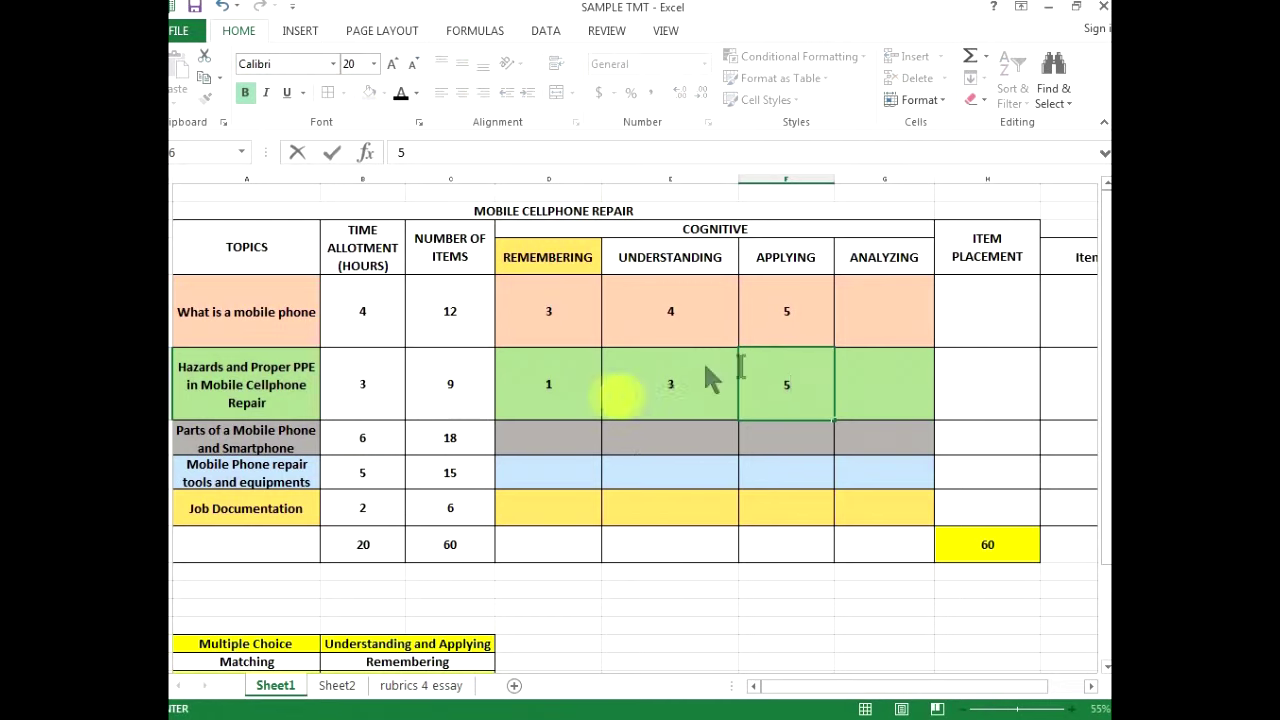
pyautogui.click(557, 440)
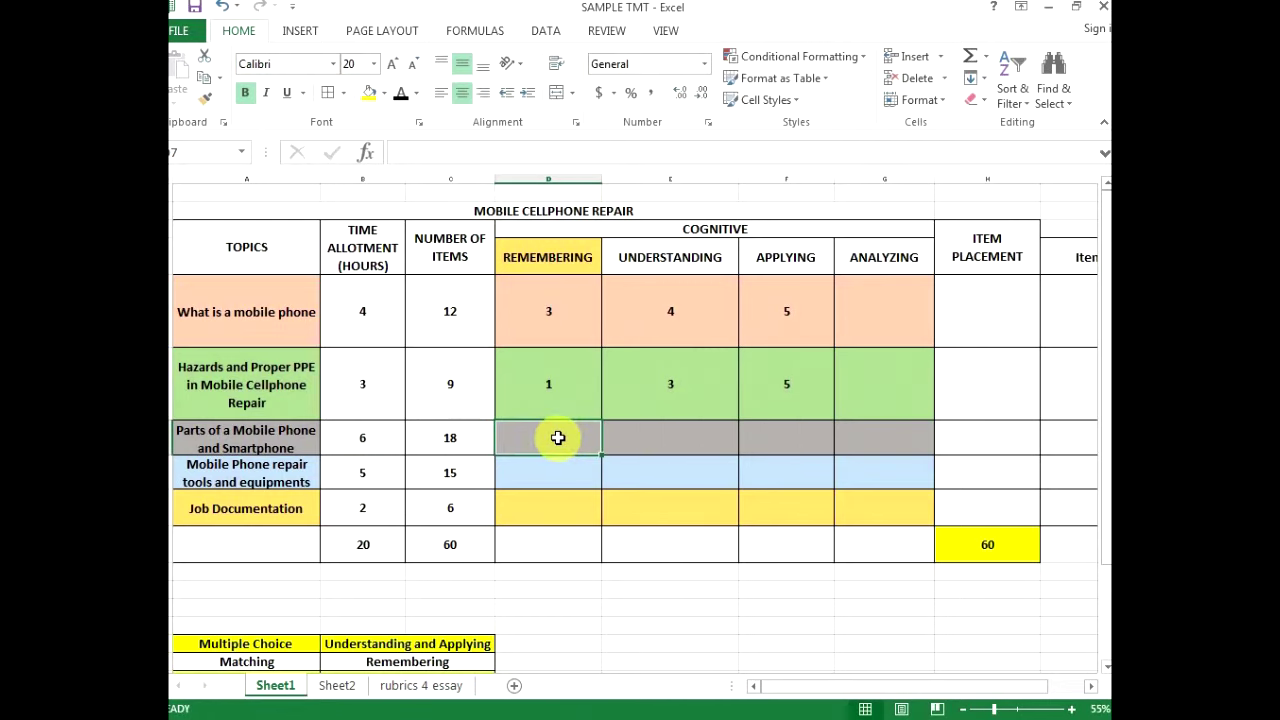
# Examine the item counts and cognitive level cells for each topic, from the mobile phone parts topic through Job Documentation.
pyautogui.click(290, 440)
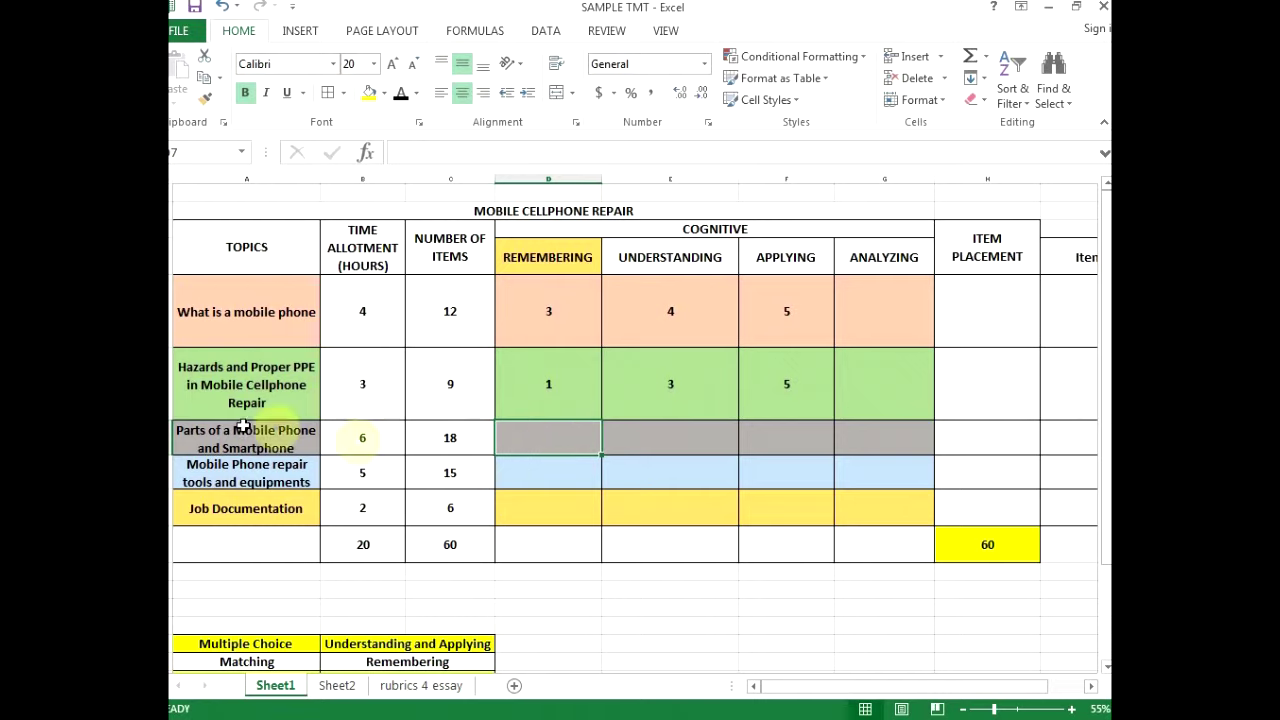
pyautogui.click(453, 437)
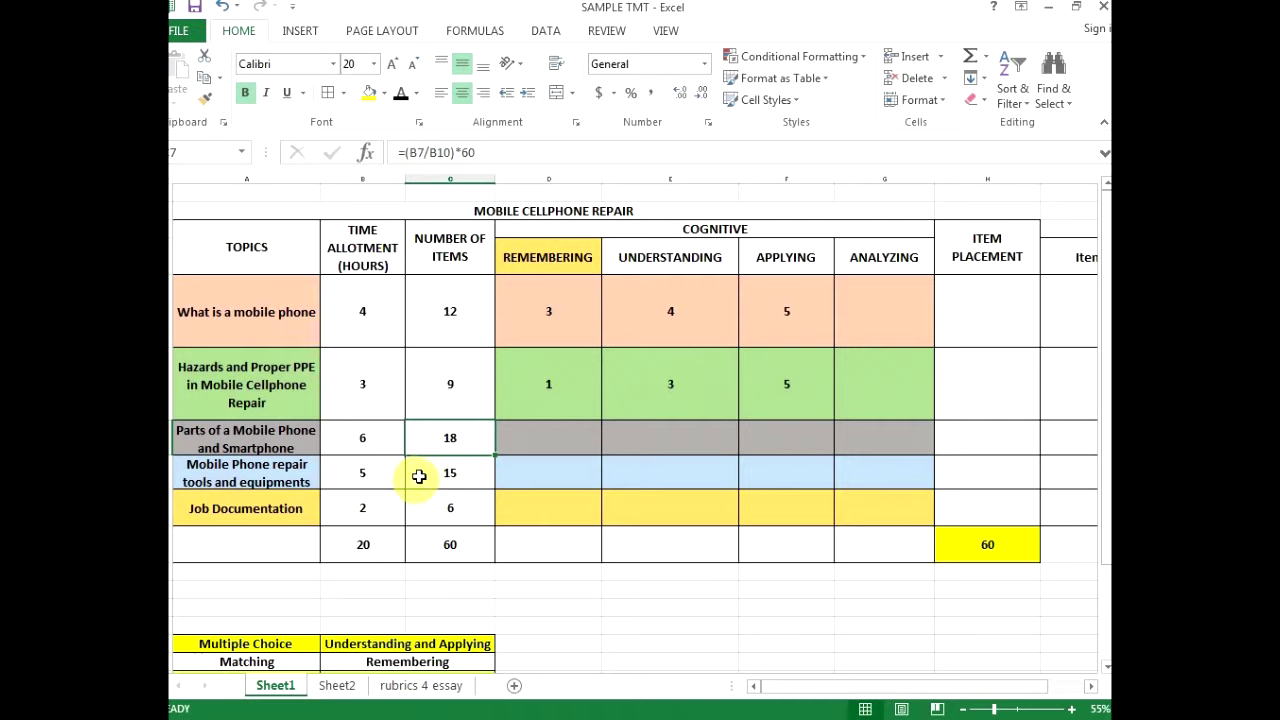
pyautogui.moveTo(534, 437); pyautogui.dragTo(891, 429)
pyautogui.click(660, 470)
pyautogui.click(573, 325)
pyautogui.moveTo(732, 325); pyautogui.dragTo(880, 305)
pyautogui.moveTo(551, 451); pyautogui.dragTo(884, 437)
pyautogui.moveTo(583, 477); pyautogui.dragTo(884, 477)
pyautogui.moveTo(768, 505); pyautogui.dragTo(884, 505)
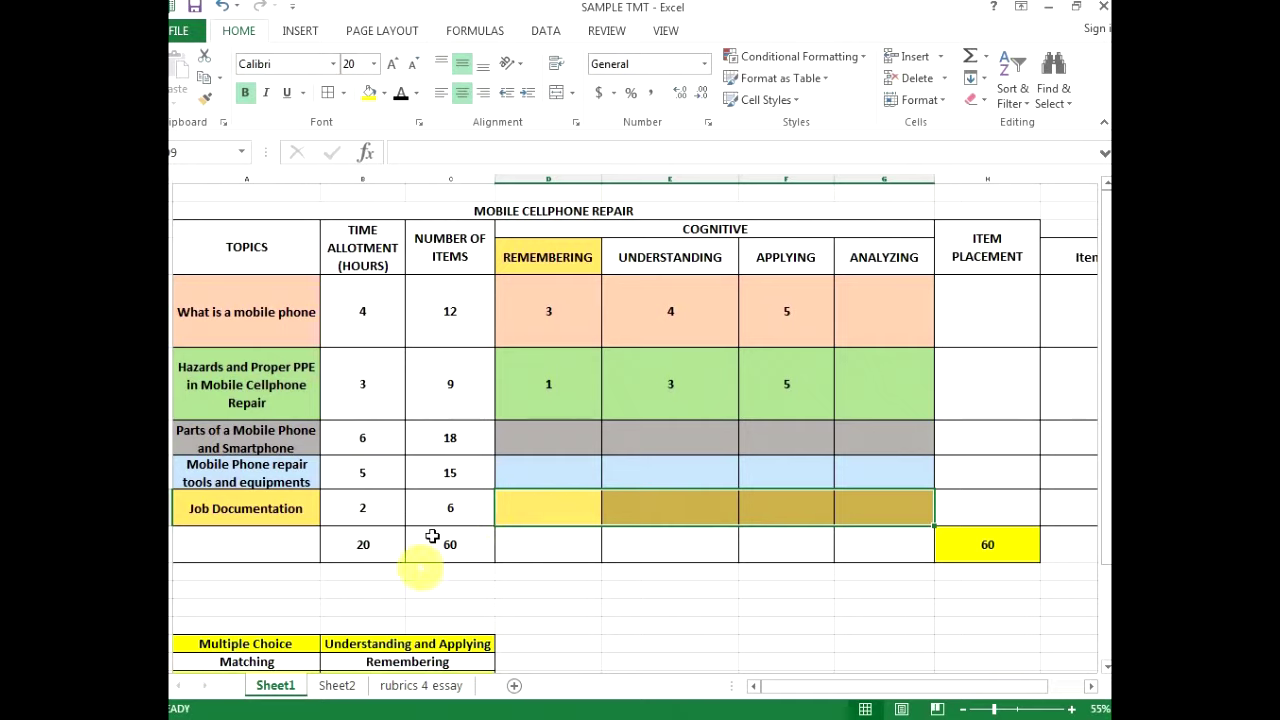
pyautogui.click(450, 508)
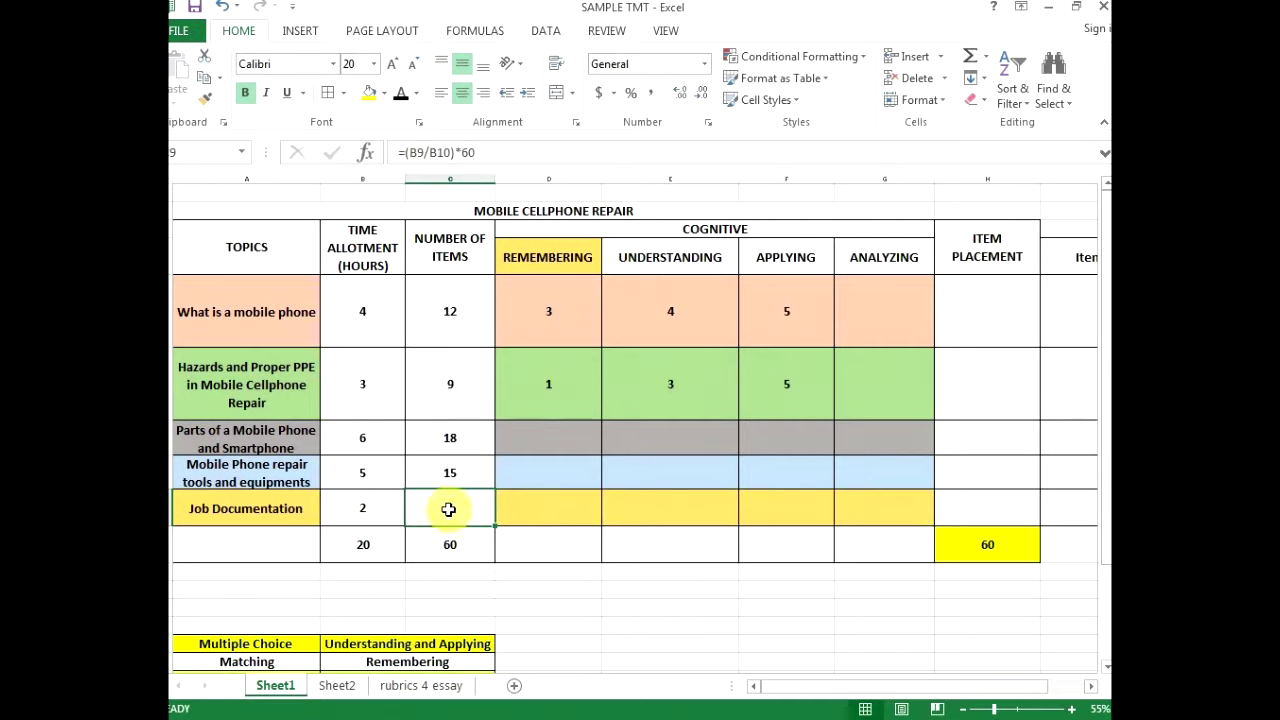
# Distribute the items for "Parts of a Mobile Phone and Smartphone" as 5 Remembering, 8 Understanding and 5 Applying.
pyautogui.click(541, 445)
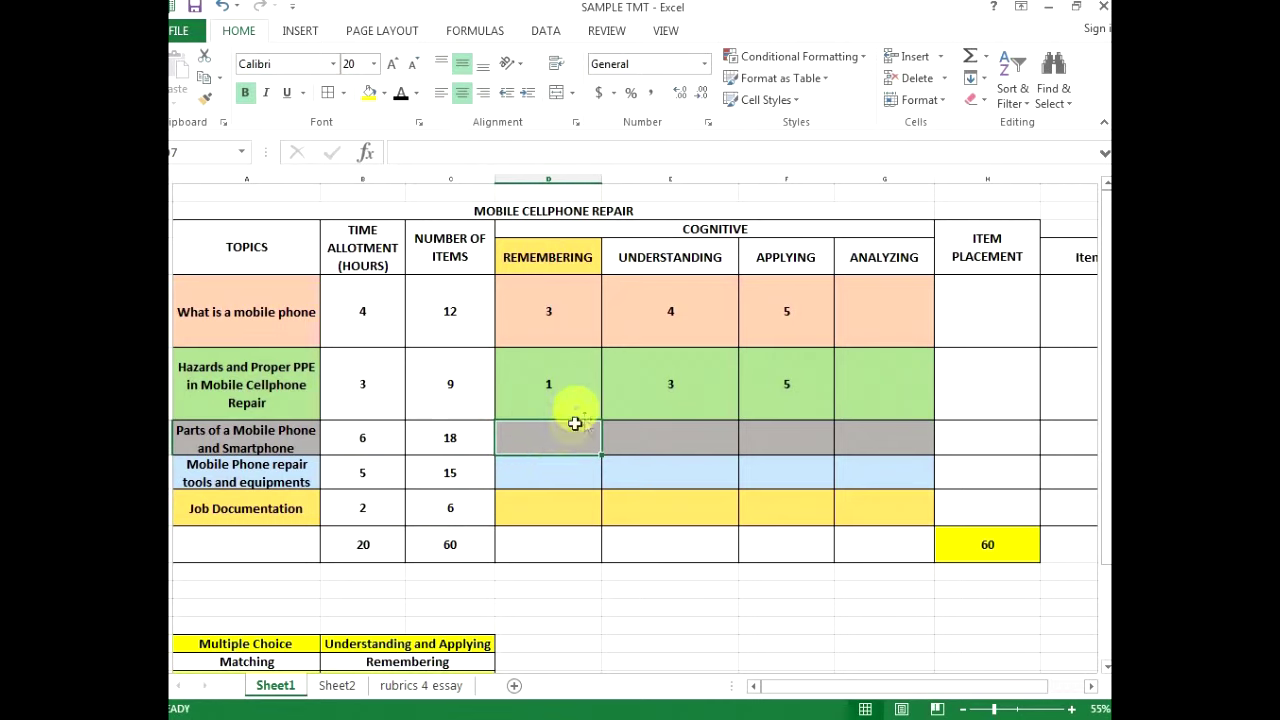
pyautogui.write('5')
pyautogui.click(650, 445)
pyautogui.write('8')
pyautogui.click(783, 434)
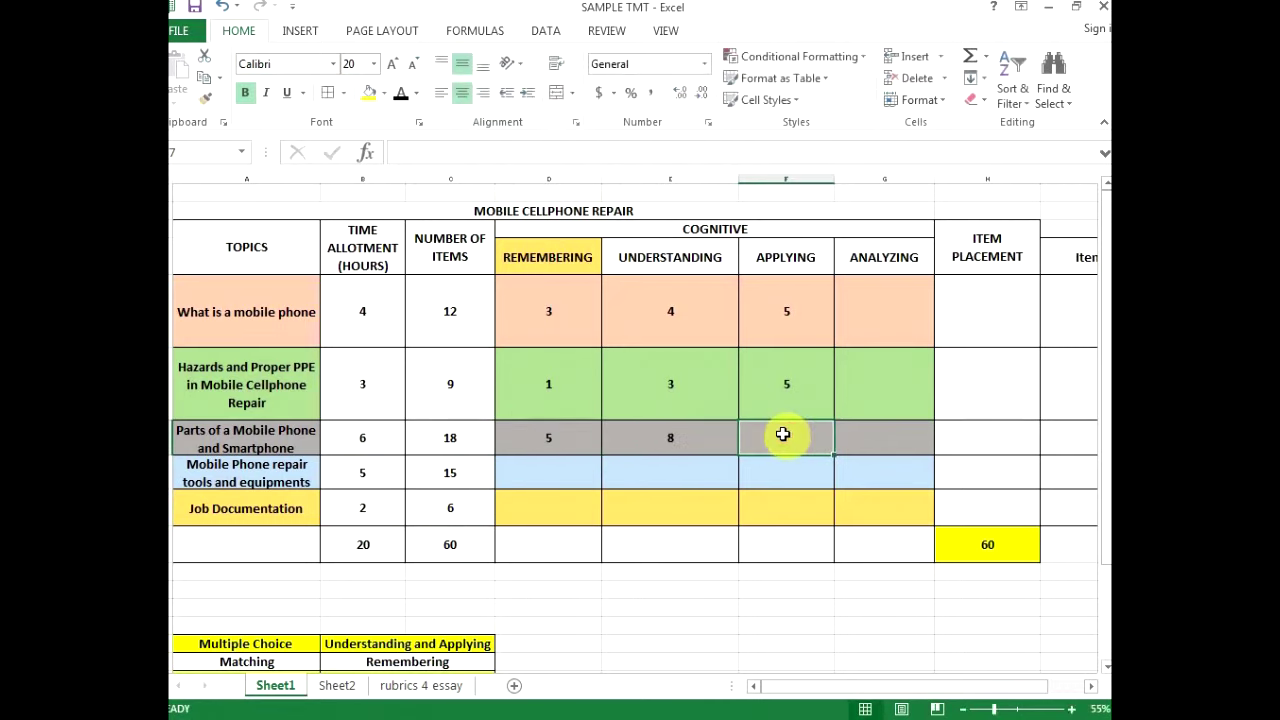
pyautogui.write('5')
# Distribute the items for "Mobile Phone repair tools and equipments" as 5 Remembering, 5 Understanding and 5 Applying.
pyautogui.click(597, 473)
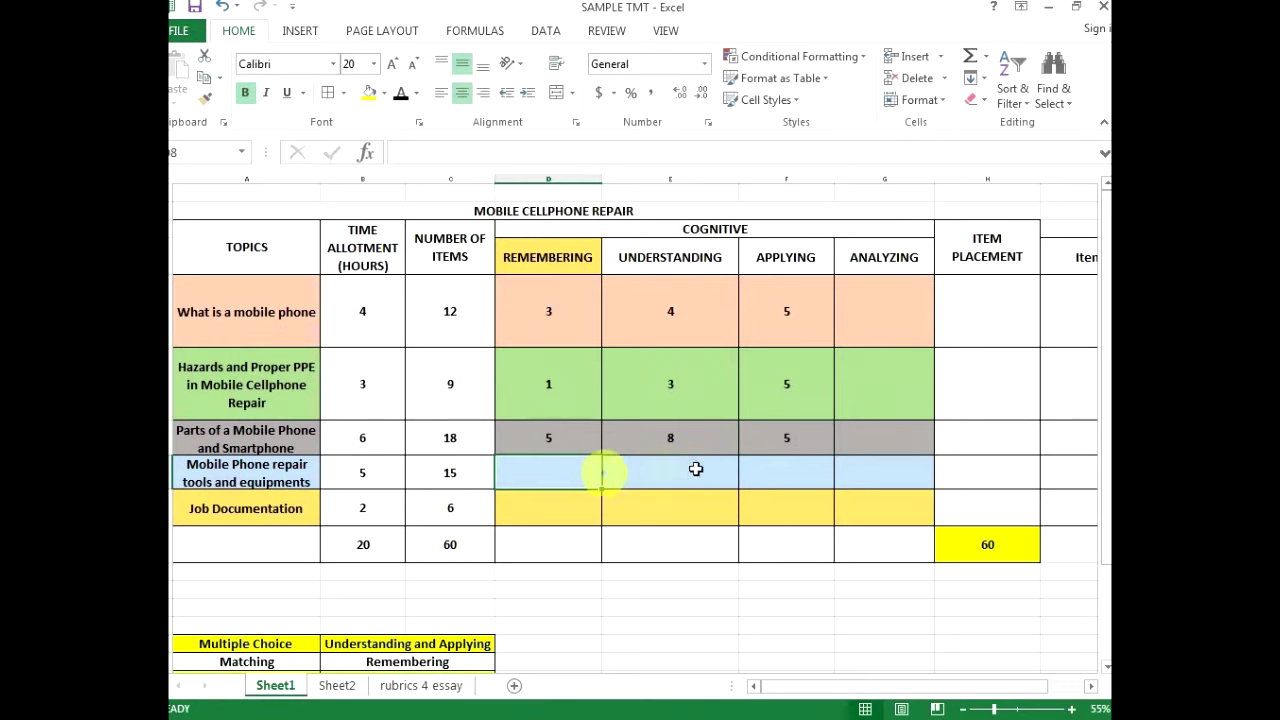
pyautogui.write('5')
pyautogui.click(705, 480)
pyautogui.write('5')
pyautogui.click(773, 471)
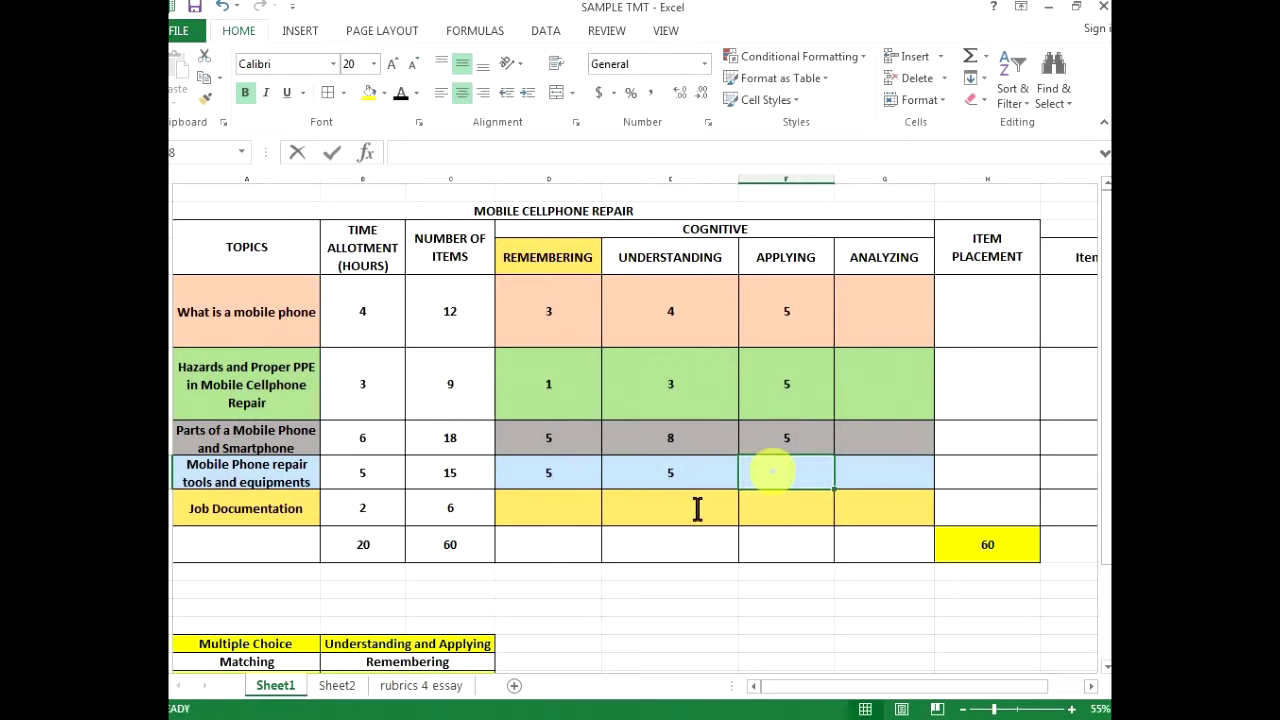
pyautogui.write('5')
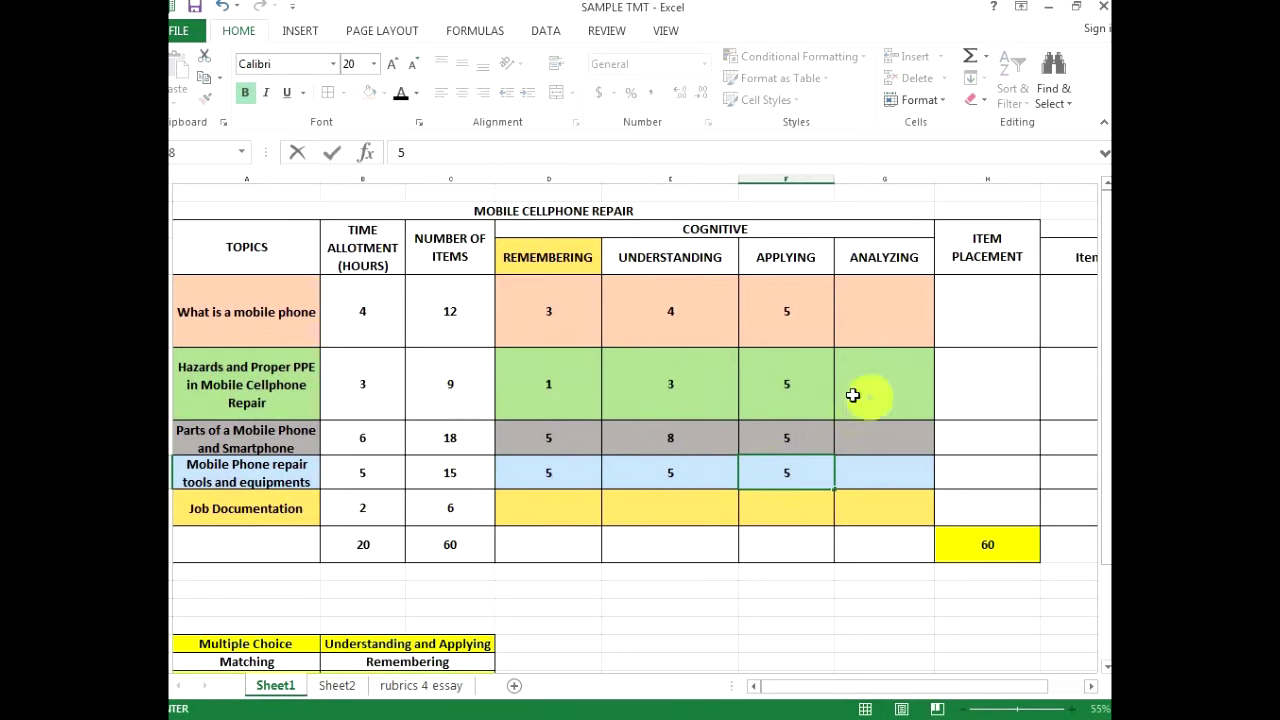
# Review the cognitive levels and distribute the Job Documentation items as 1 Understanding and 5 Analyzing.
pyautogui.click(542, 504)
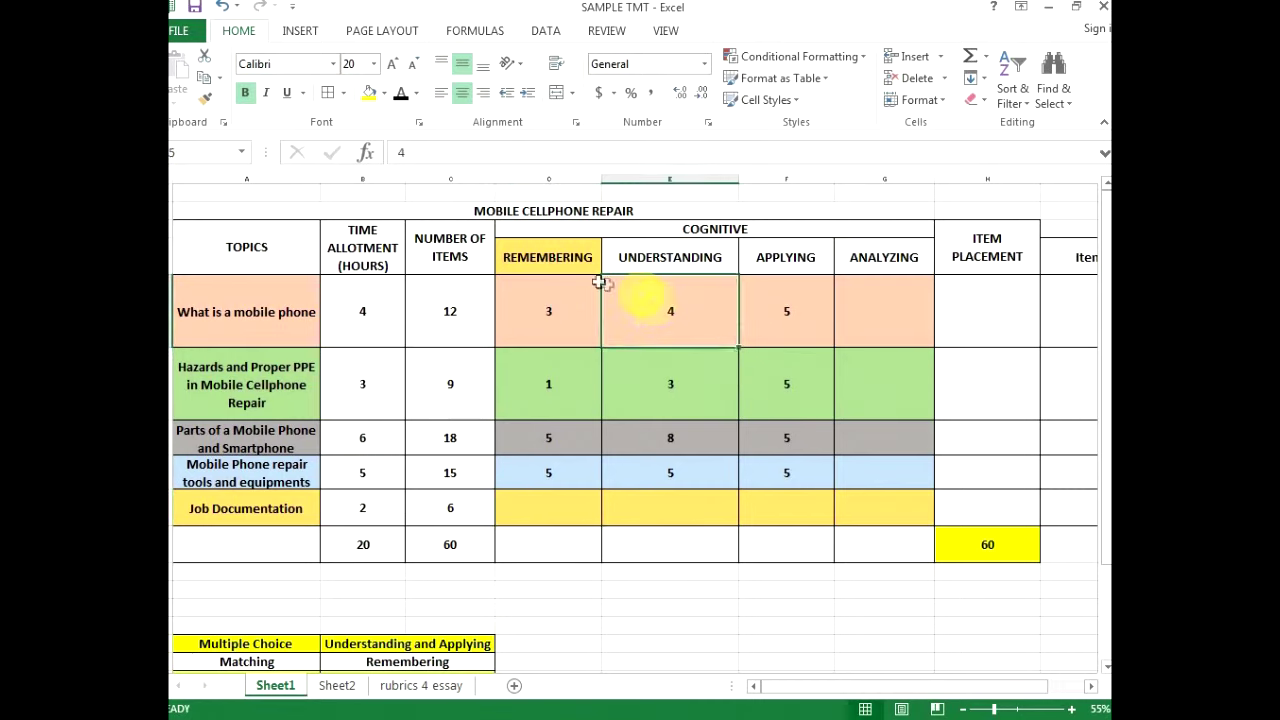
pyautogui.click(560, 263)
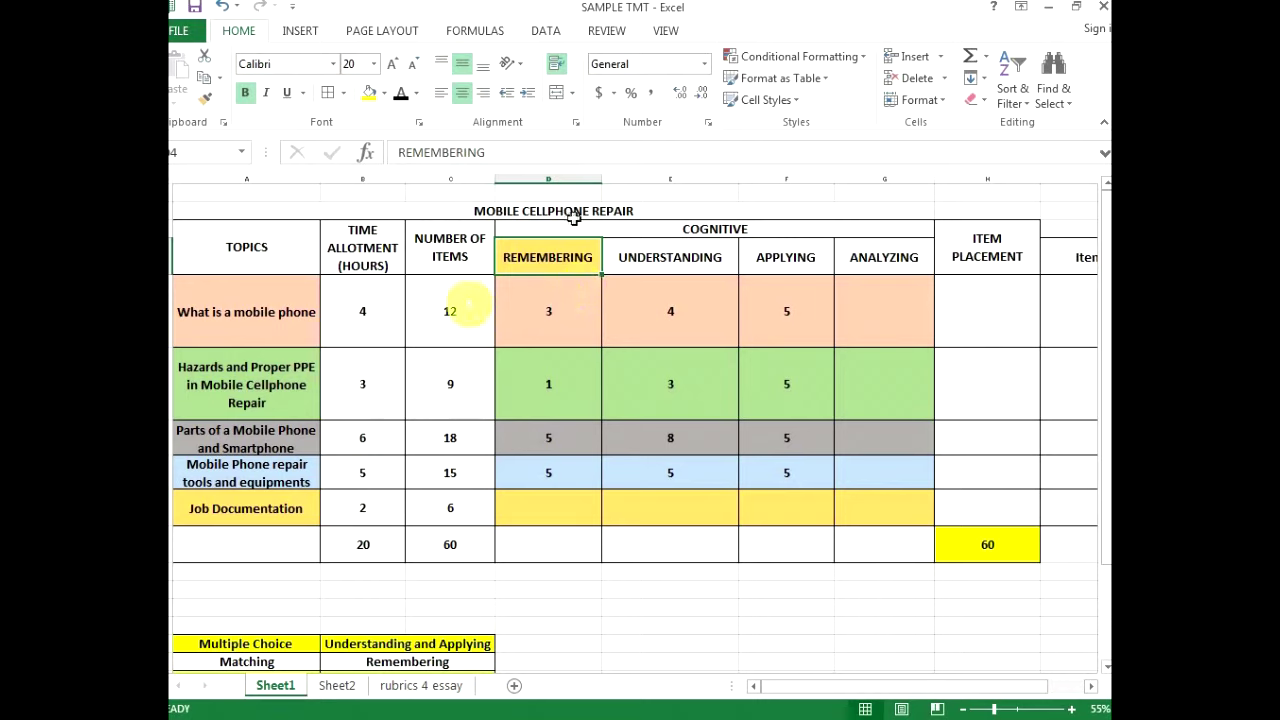
pyautogui.click(892, 255)
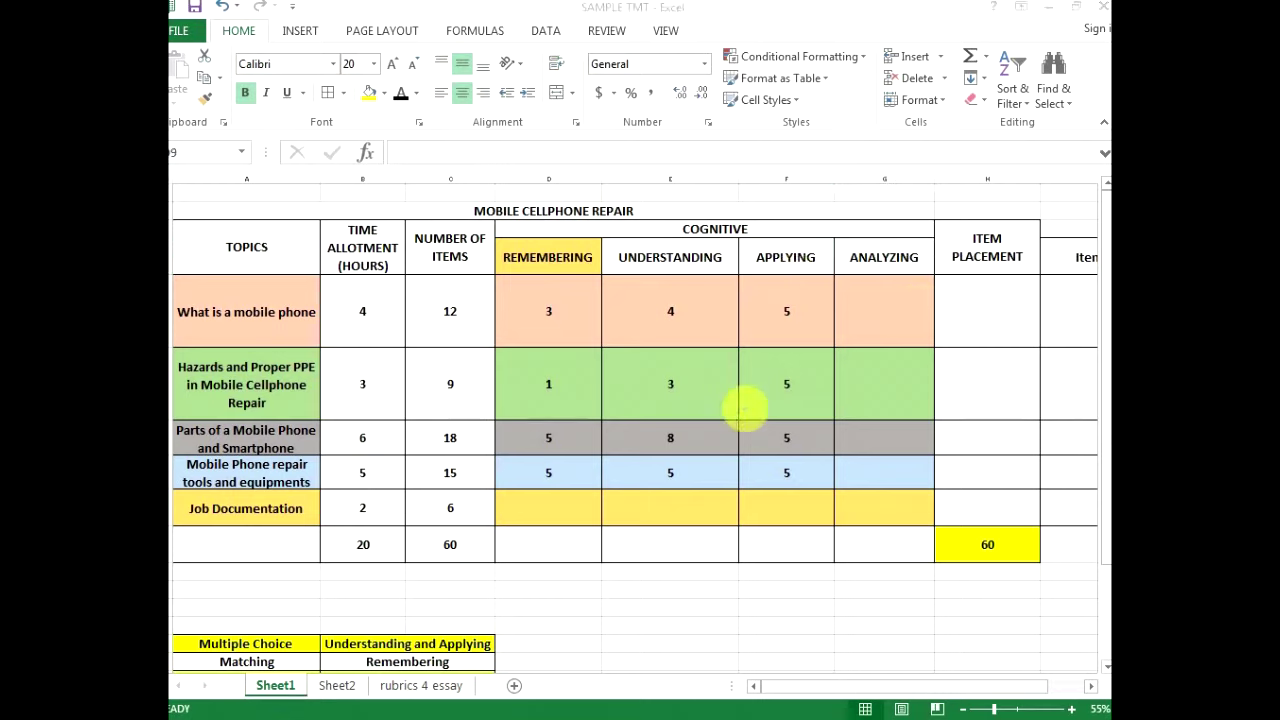
pyautogui.click(660, 509)
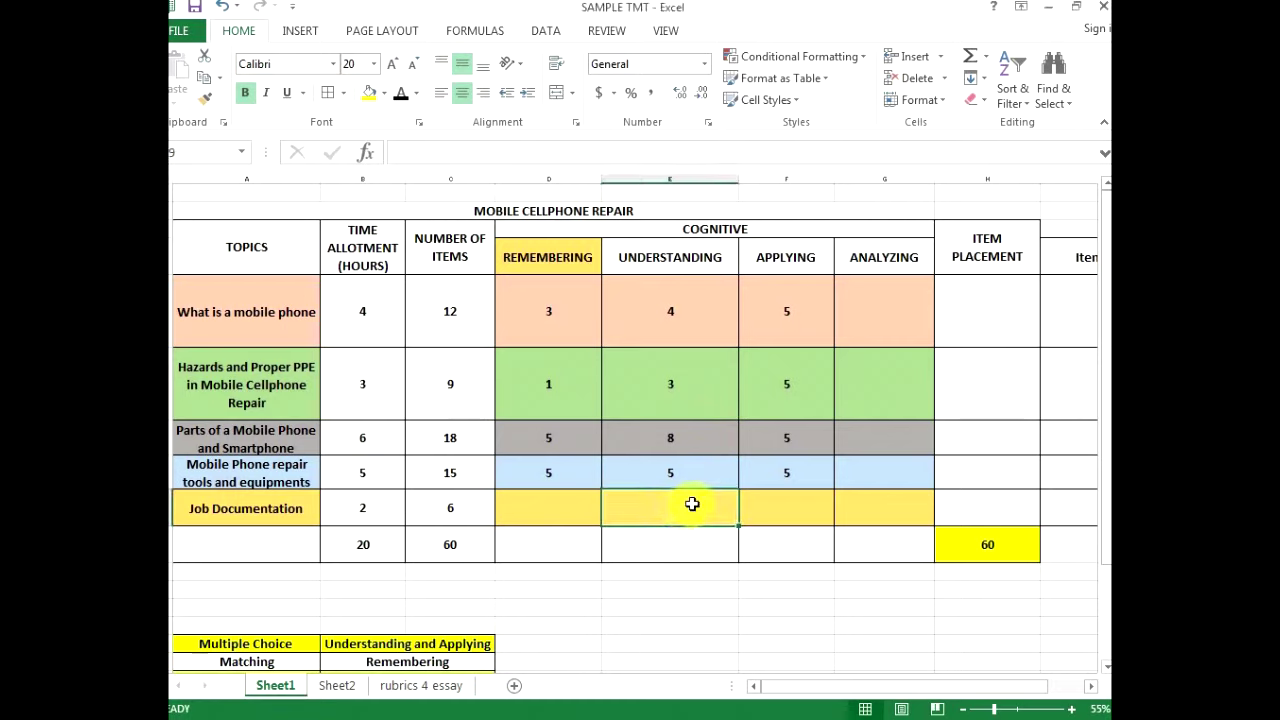
pyautogui.click(862, 510)
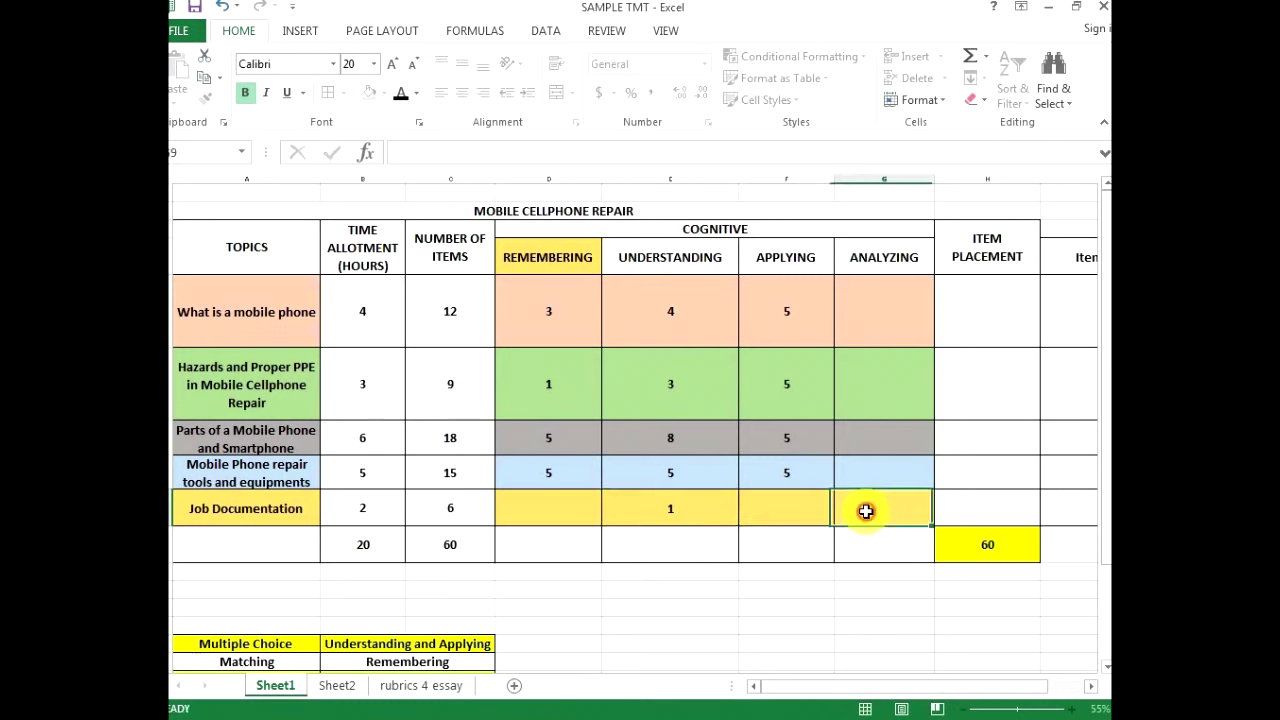
pyautogui.write('5')
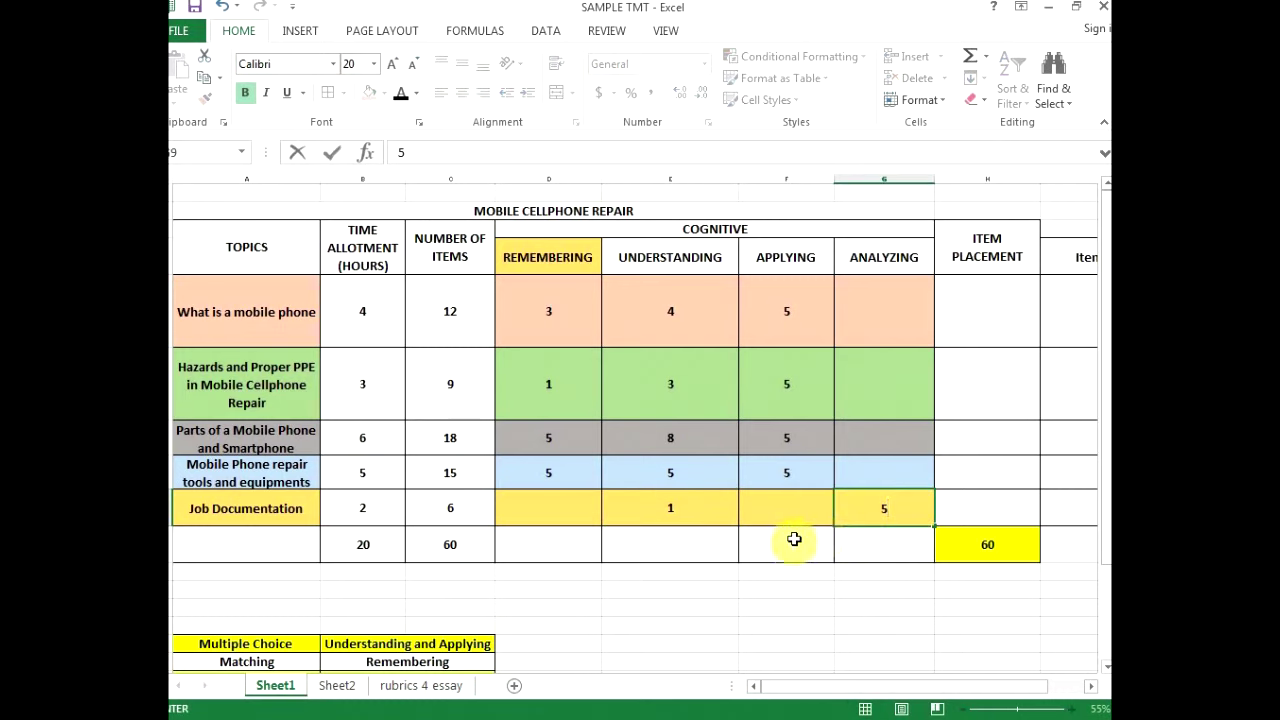
# Total the Remembering and Understanding columns in D10 and E10 with AutoSum over rows 5 to 9.
pyautogui.click(612, 545)
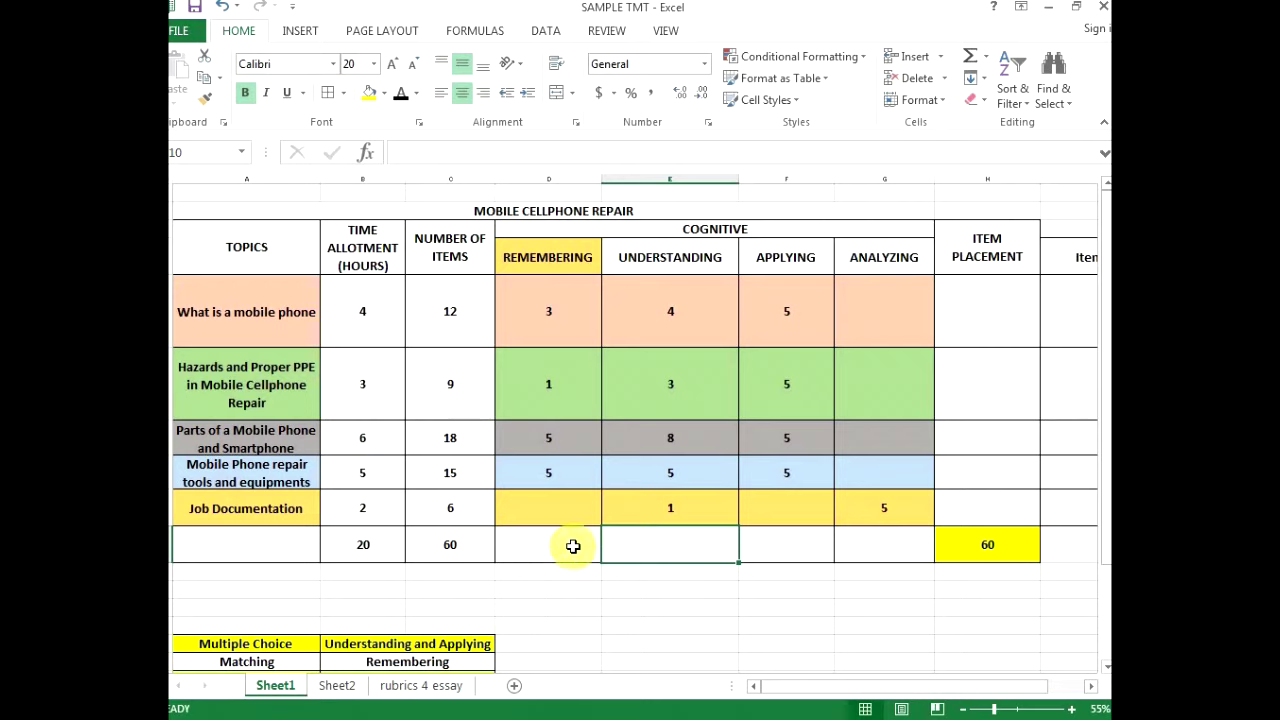
pyautogui.click(573, 544)
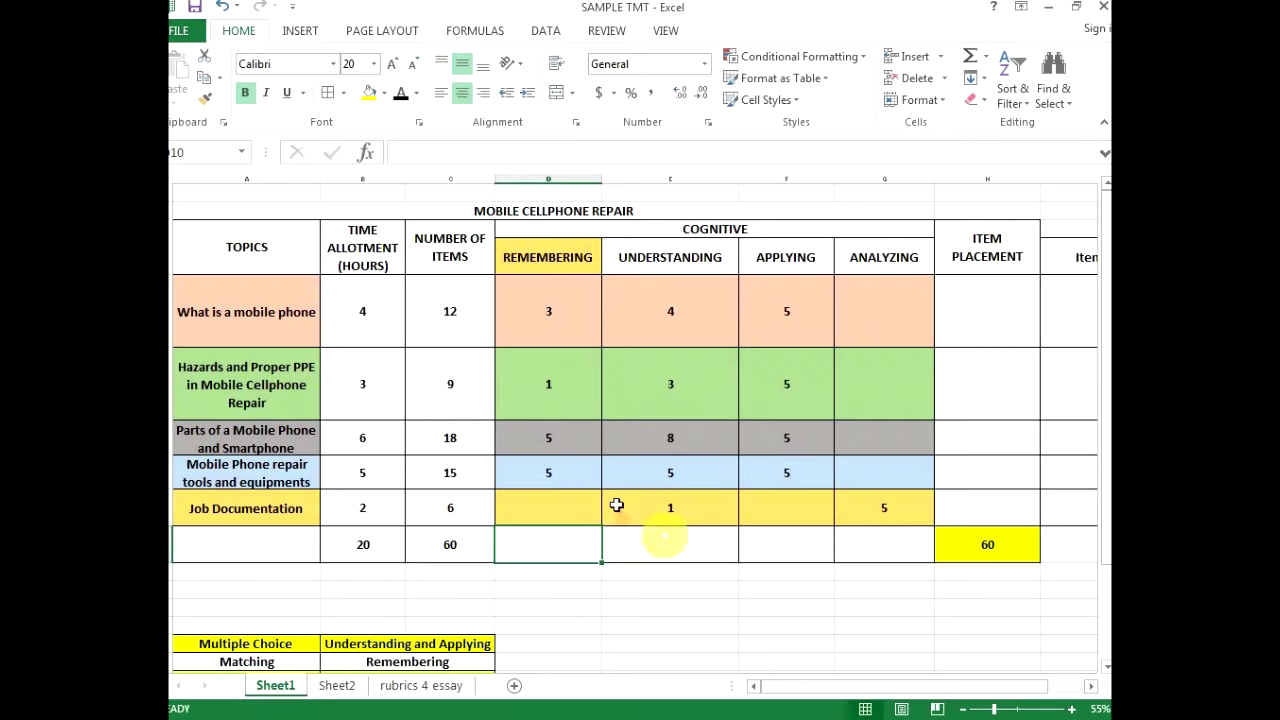
pyautogui.click(970, 62)
pyautogui.moveTo(543, 309); pyautogui.dragTo(530, 508)
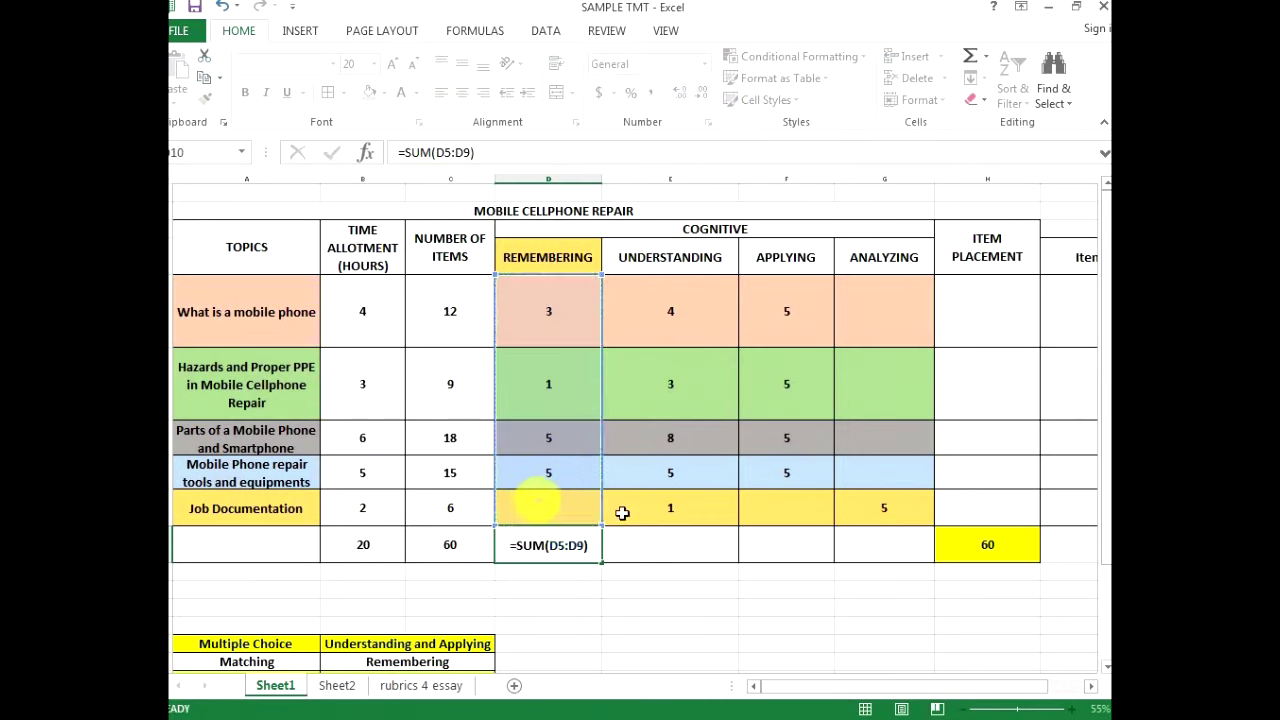
pyautogui.press('Return')
pyautogui.click(660, 544)
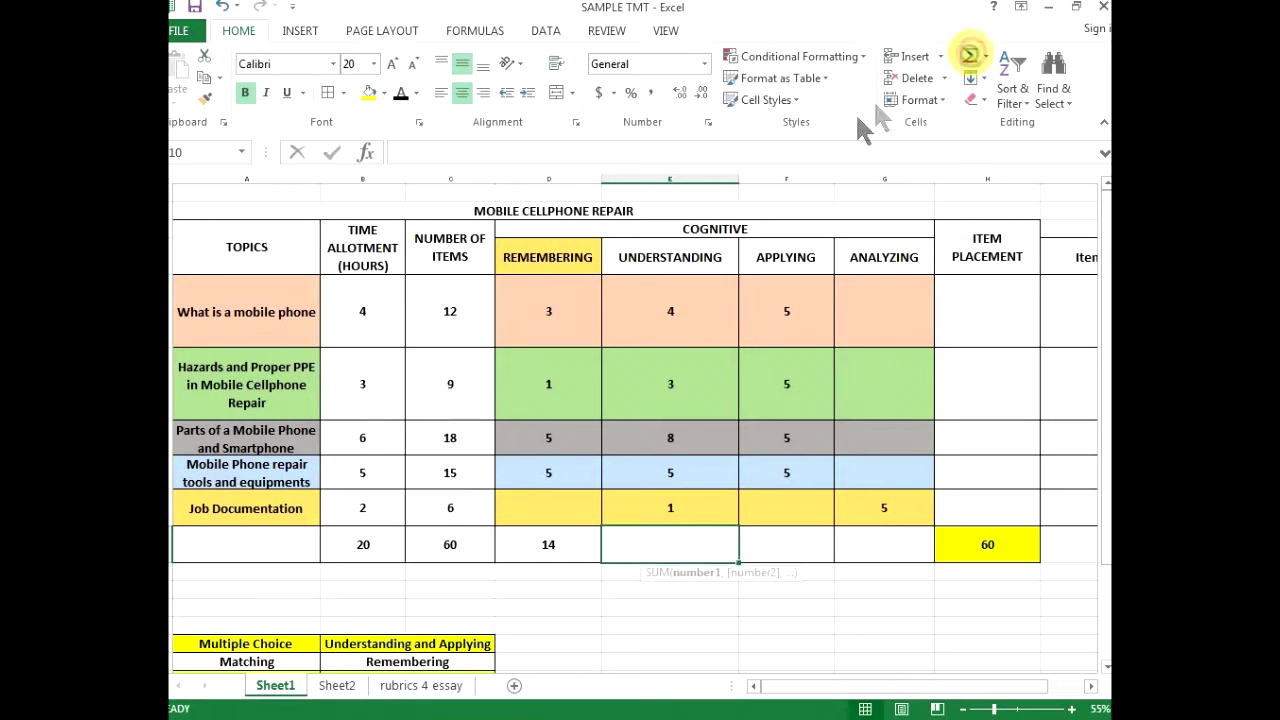
pyautogui.click(970, 57)
pyautogui.press('Return')
# Total the Applying and Analyzing columns in F10 and G10 with AutoSum over rows 5 to 9.
pyautogui.click(806, 540)
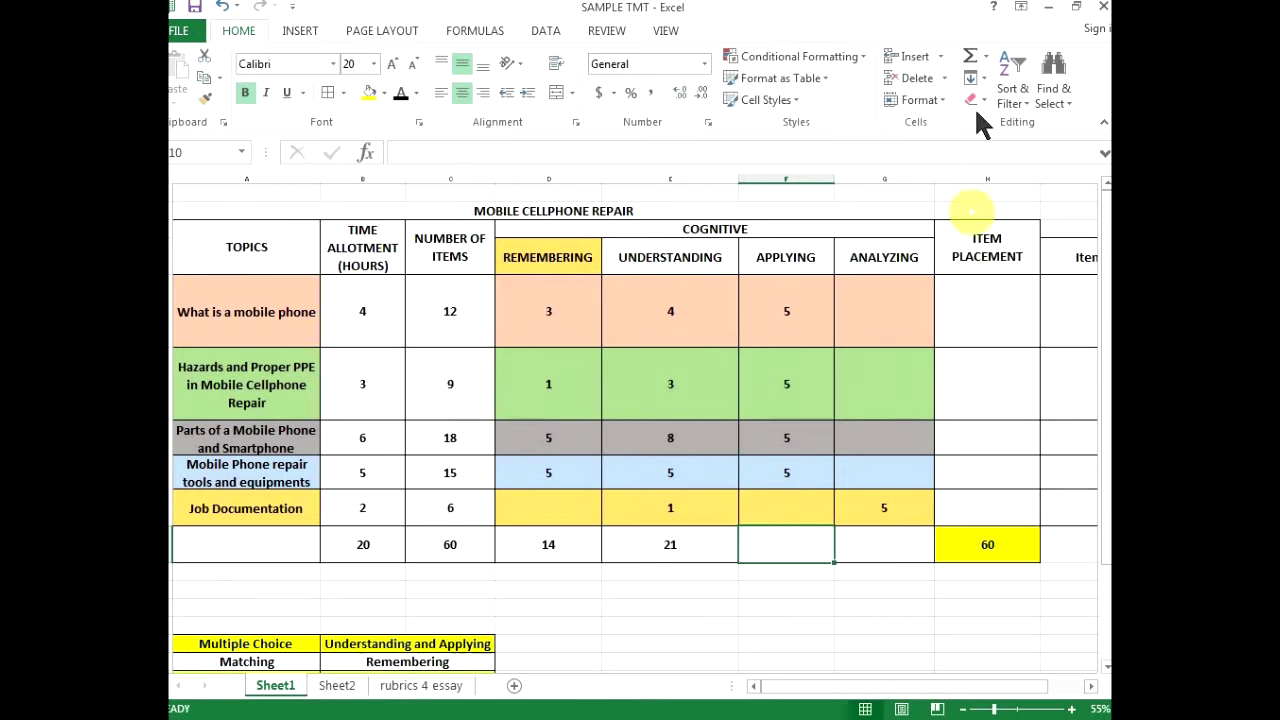
pyautogui.click(970, 57)
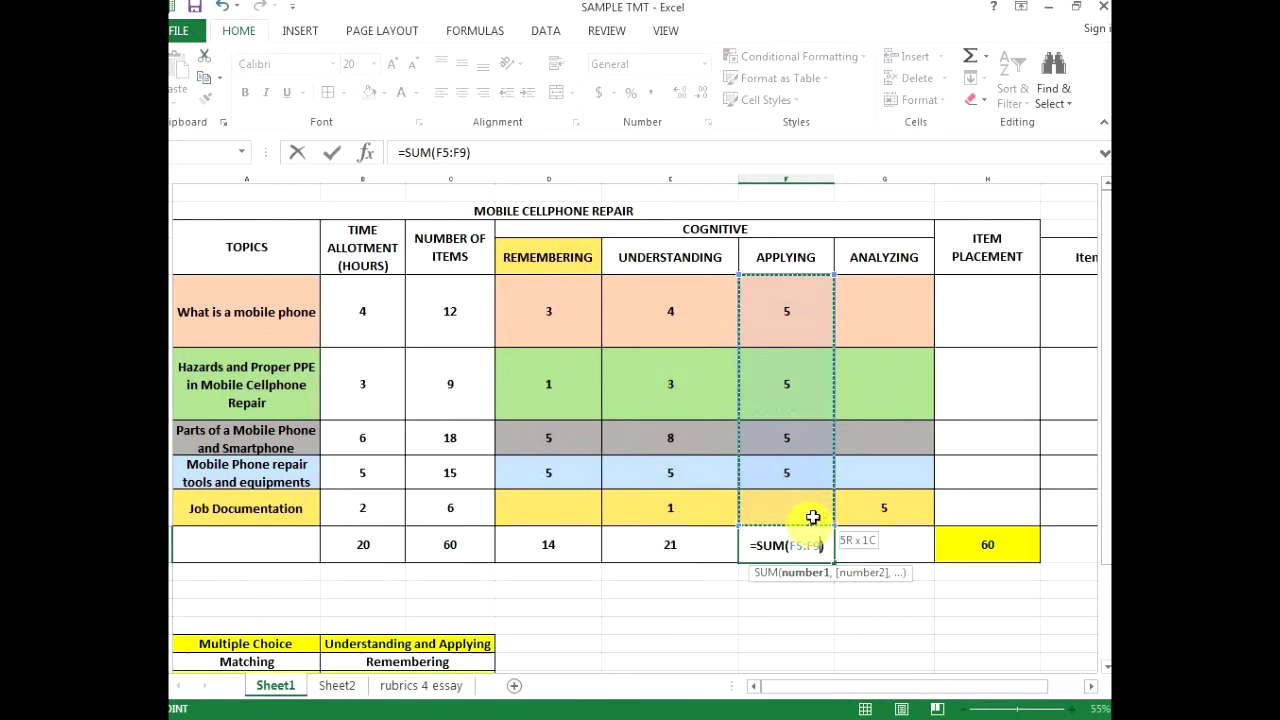
pyautogui.press('Return')
pyautogui.click(871, 543)
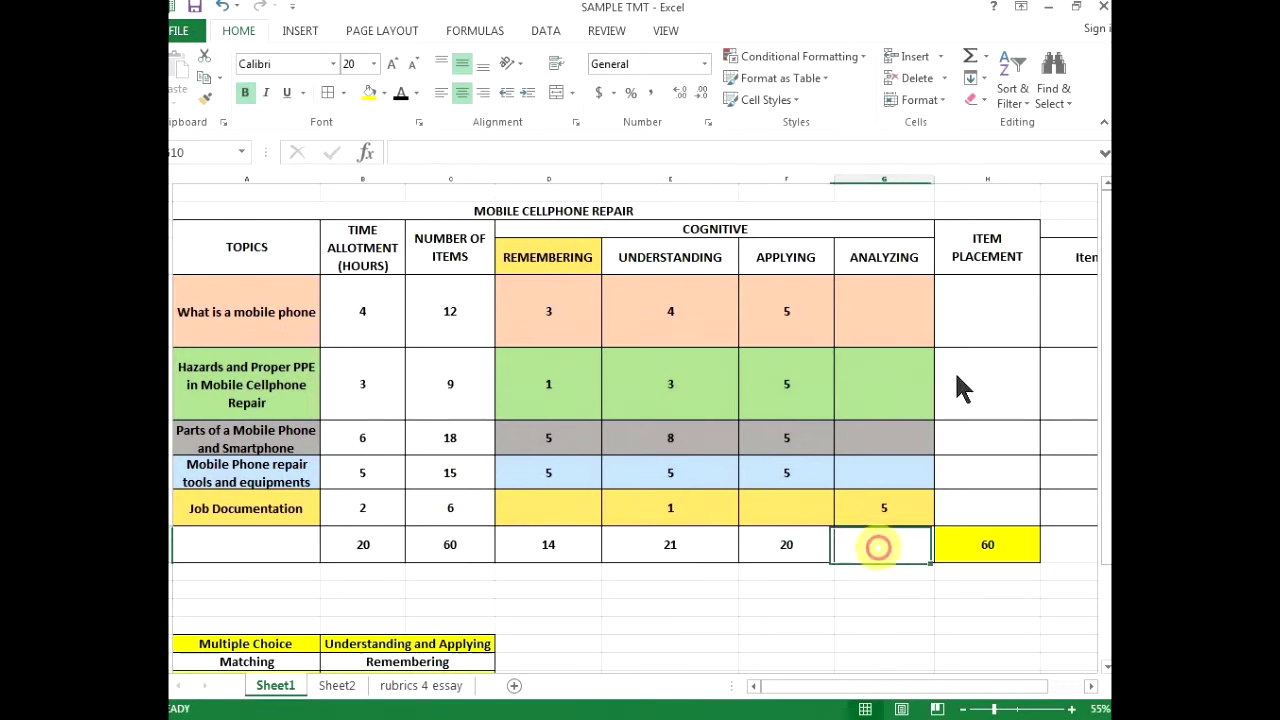
pyautogui.click(970, 57)
pyautogui.moveTo(894, 303); pyautogui.dragTo(908, 500)
pyautogui.press('Return')
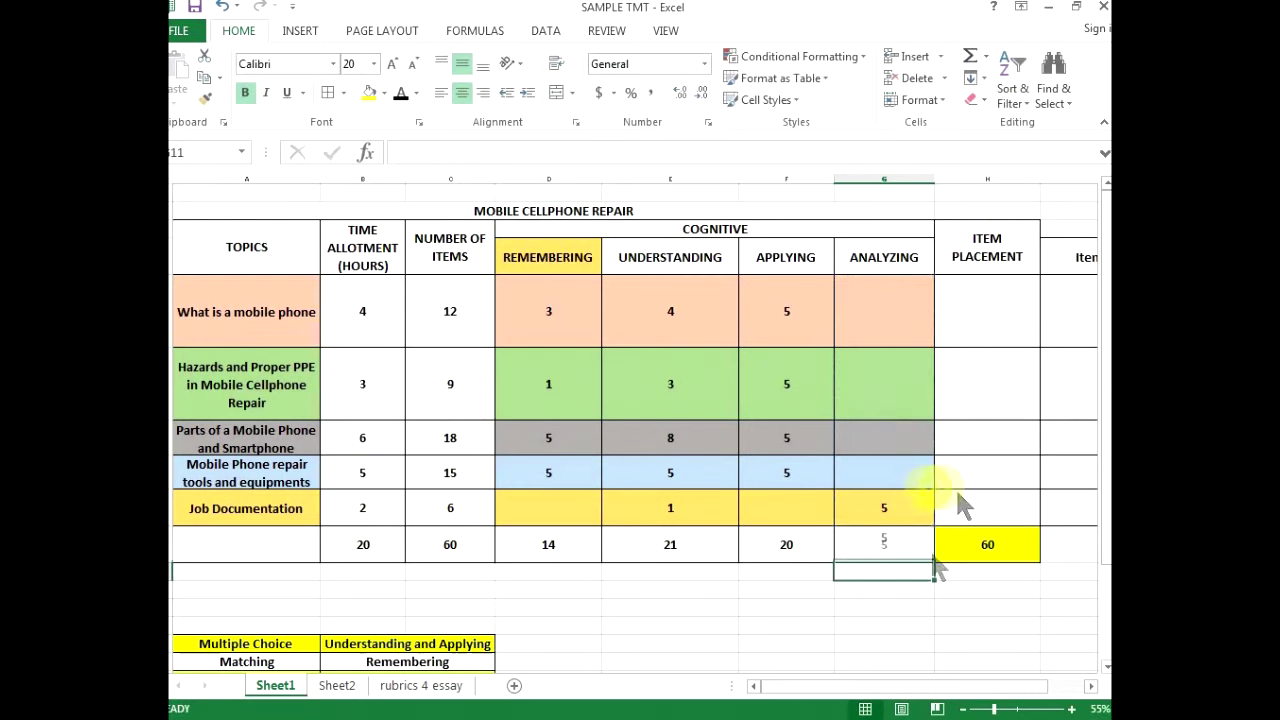
# Replace the fixed value in H10 with the sum of the four cognitive level totals, =SUM(D10:G10), and check the formula.
pyautogui.click(984, 542)
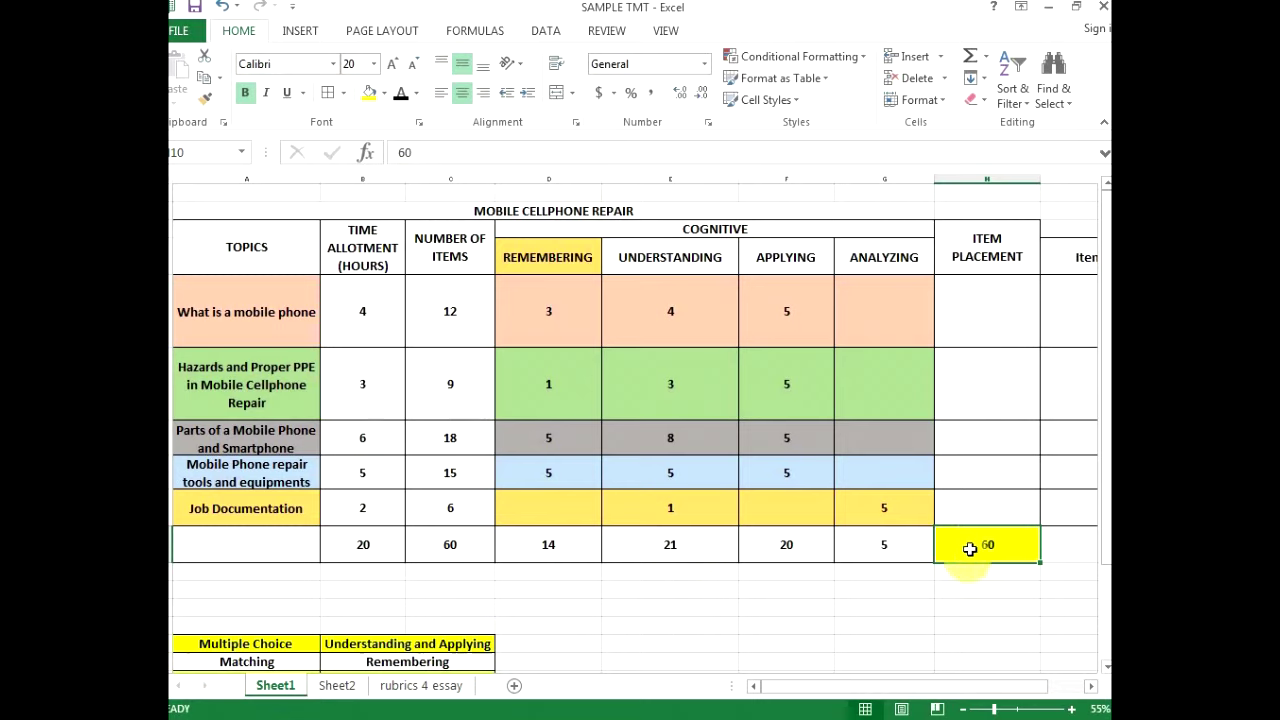
pyautogui.click(969, 58)
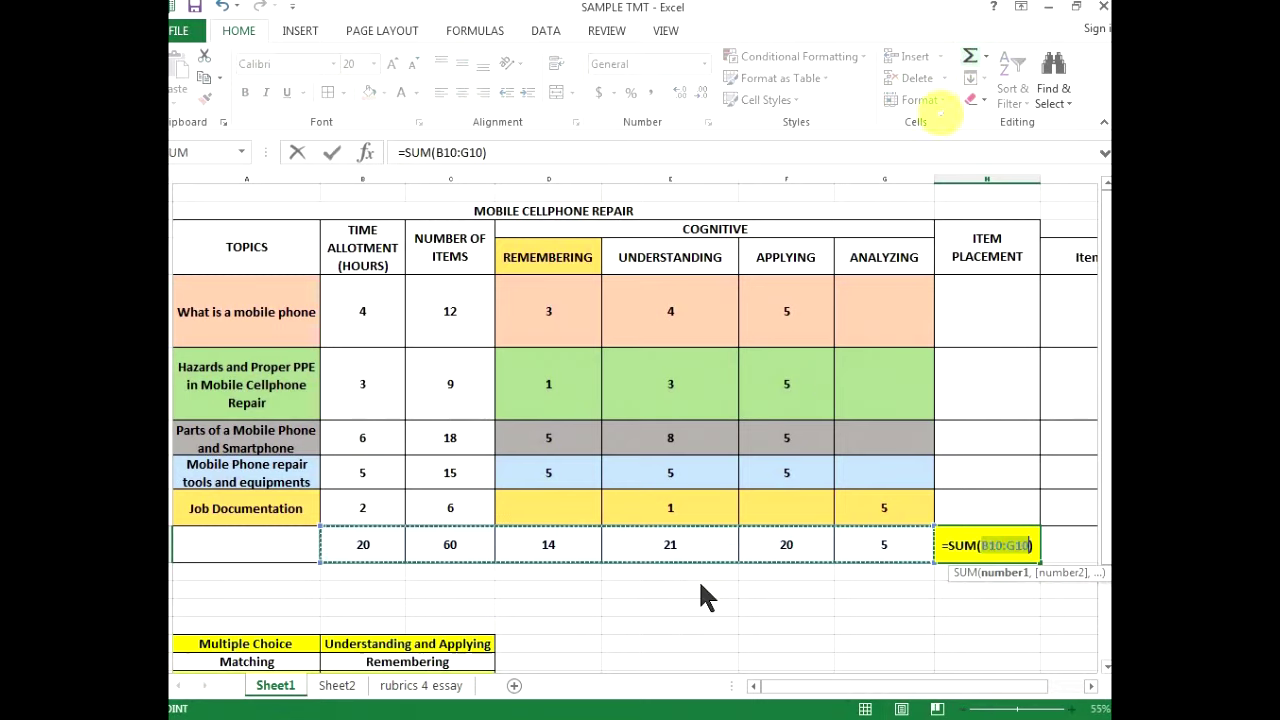
pyautogui.click(537, 549)
pyautogui.moveTo(578, 544); pyautogui.dragTo(882, 540)
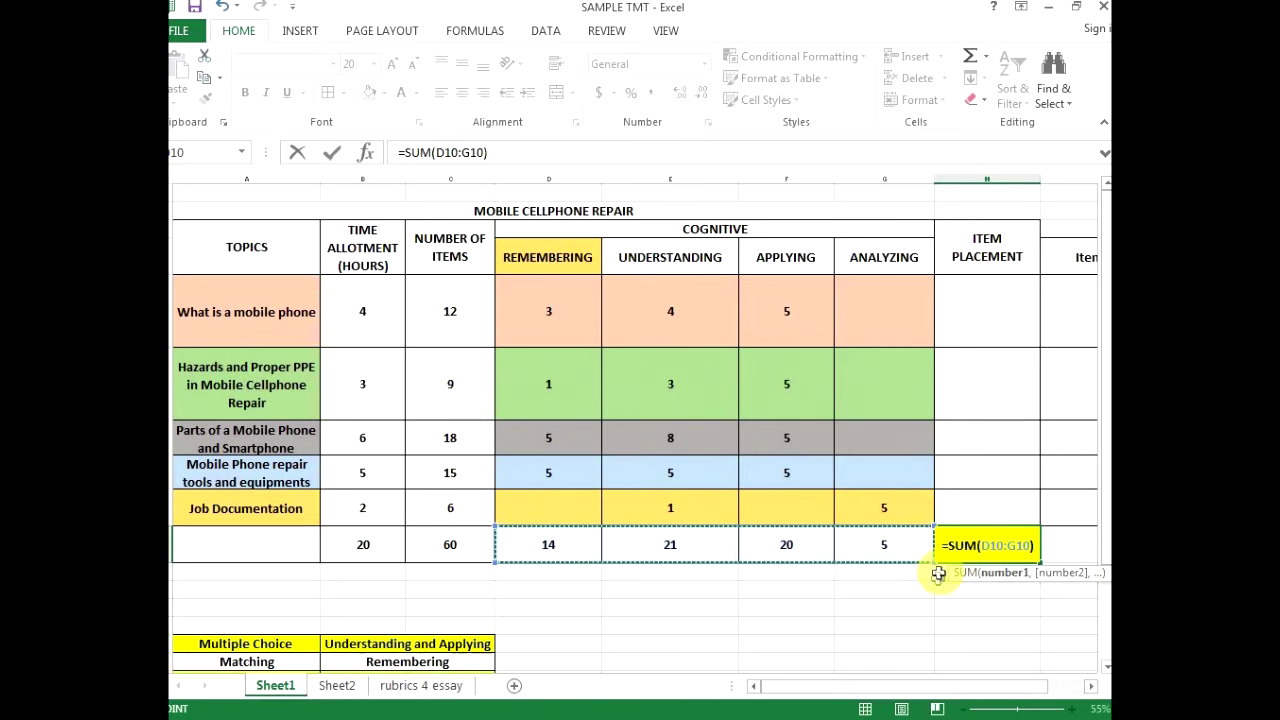
pyautogui.press('Return')
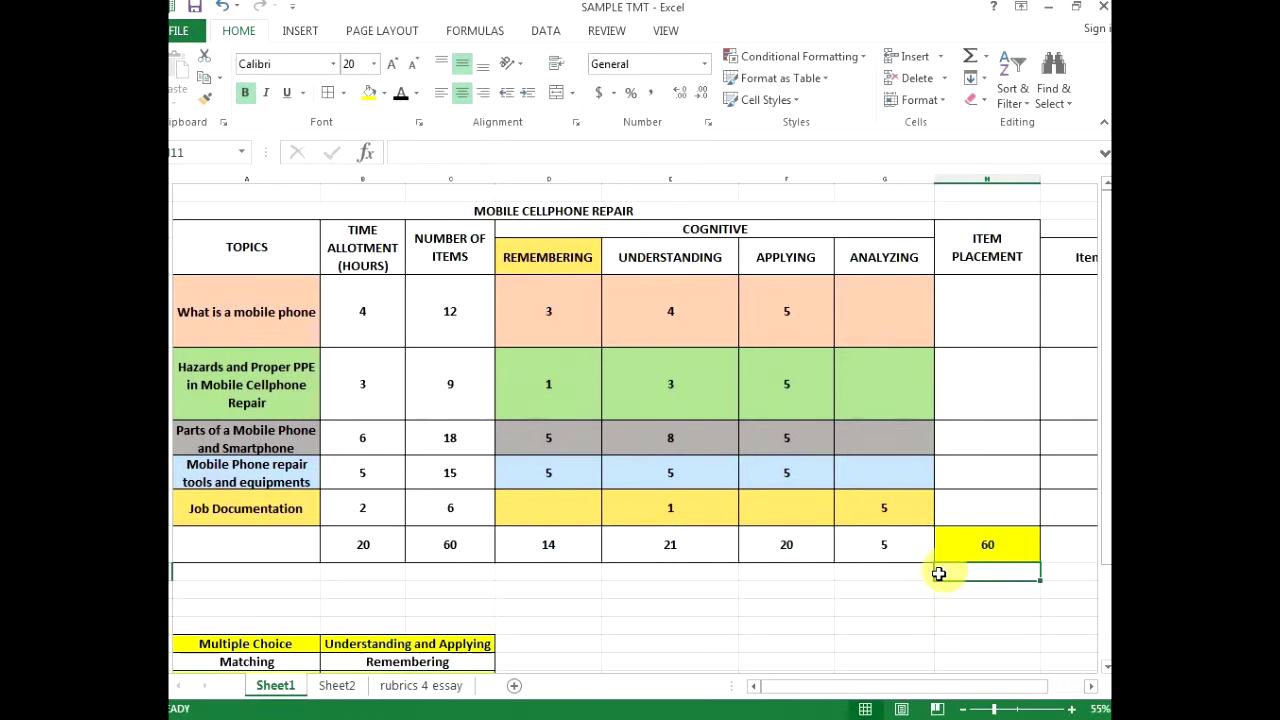
pyautogui.click(995, 546)
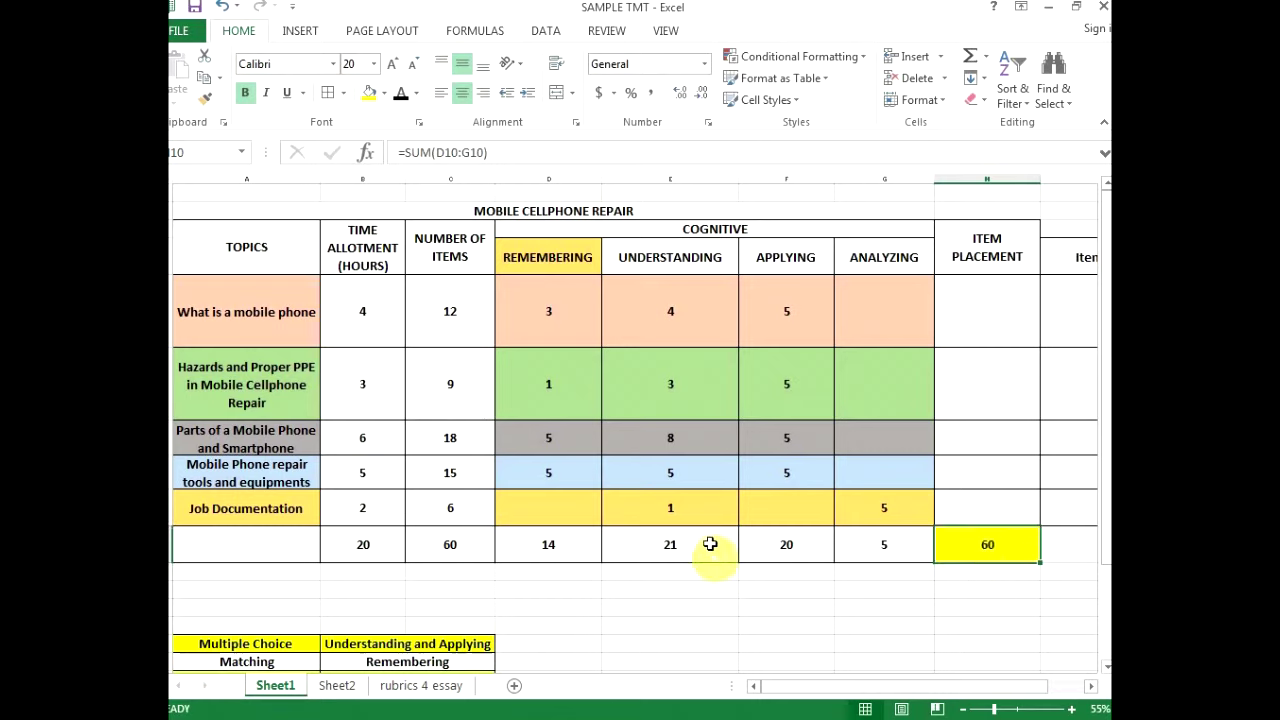
# Check the Remembering and Understanding totals, and set the Remembering items for the Hazards and Proper PPE topic to 2.
pyautogui.moveTo(548, 554); pyautogui.dragTo(578, 555)
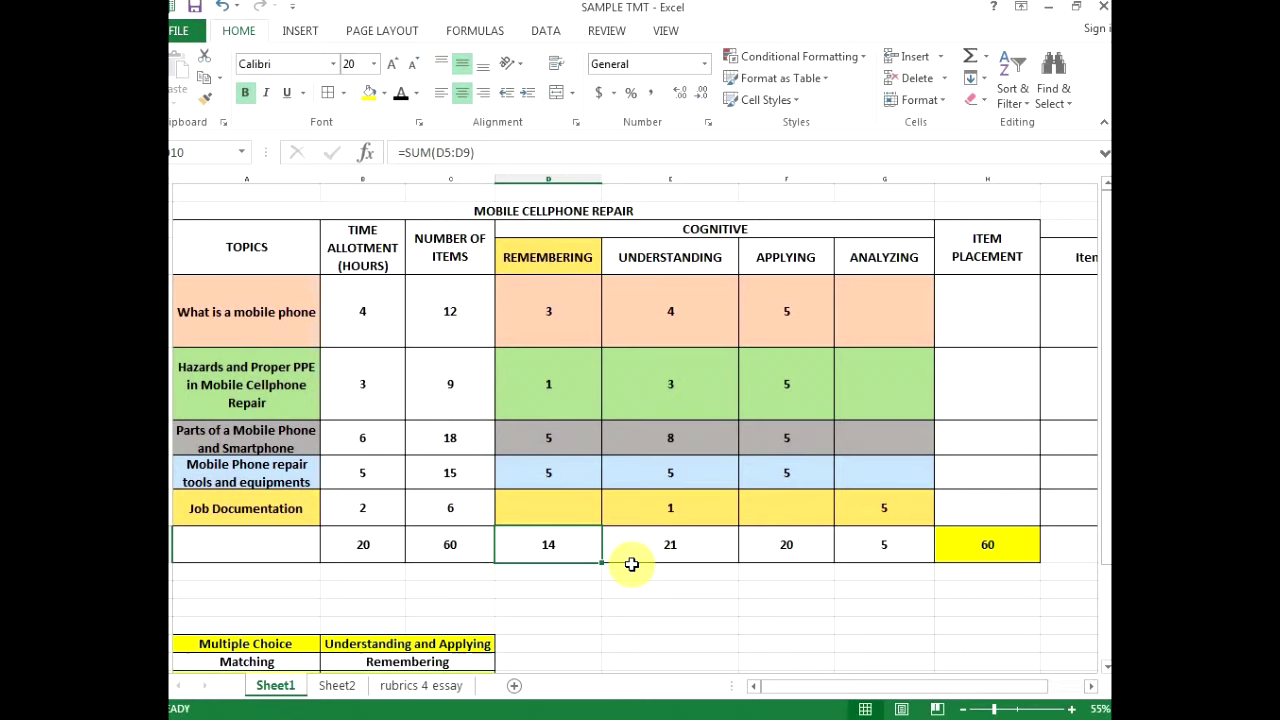
pyautogui.click(636, 600)
pyautogui.click(634, 557)
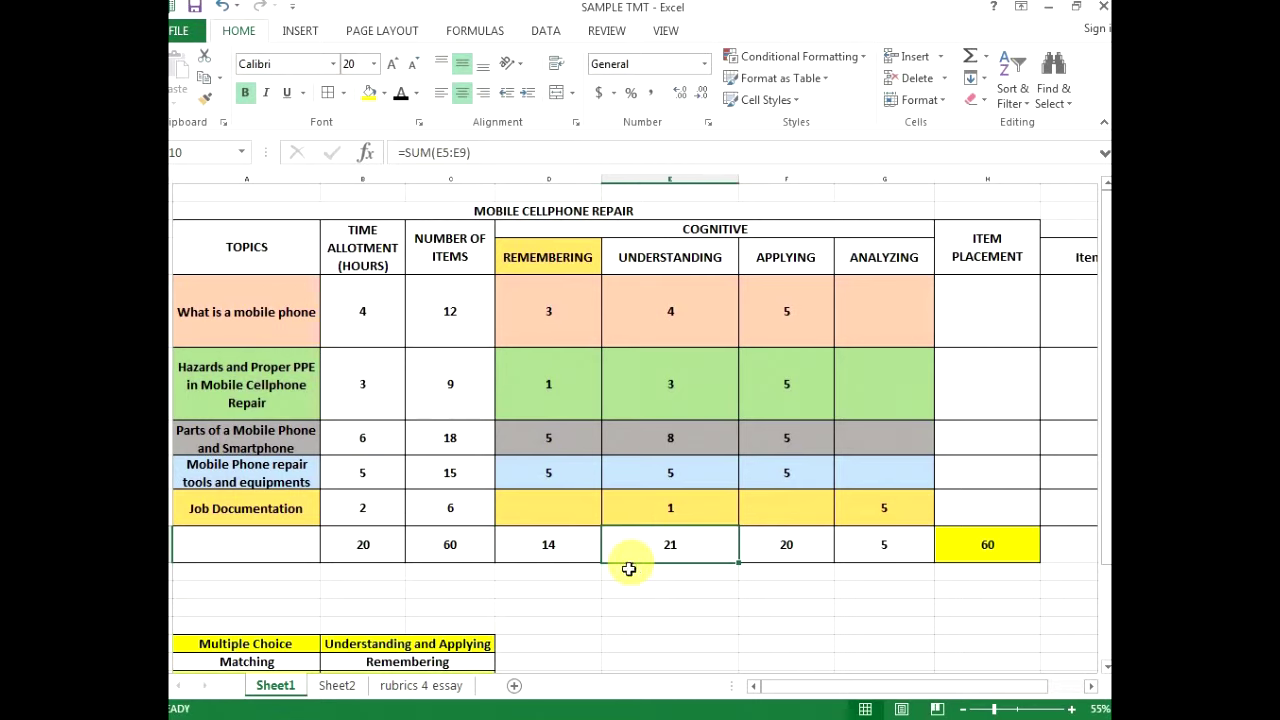
pyautogui.click(556, 568)
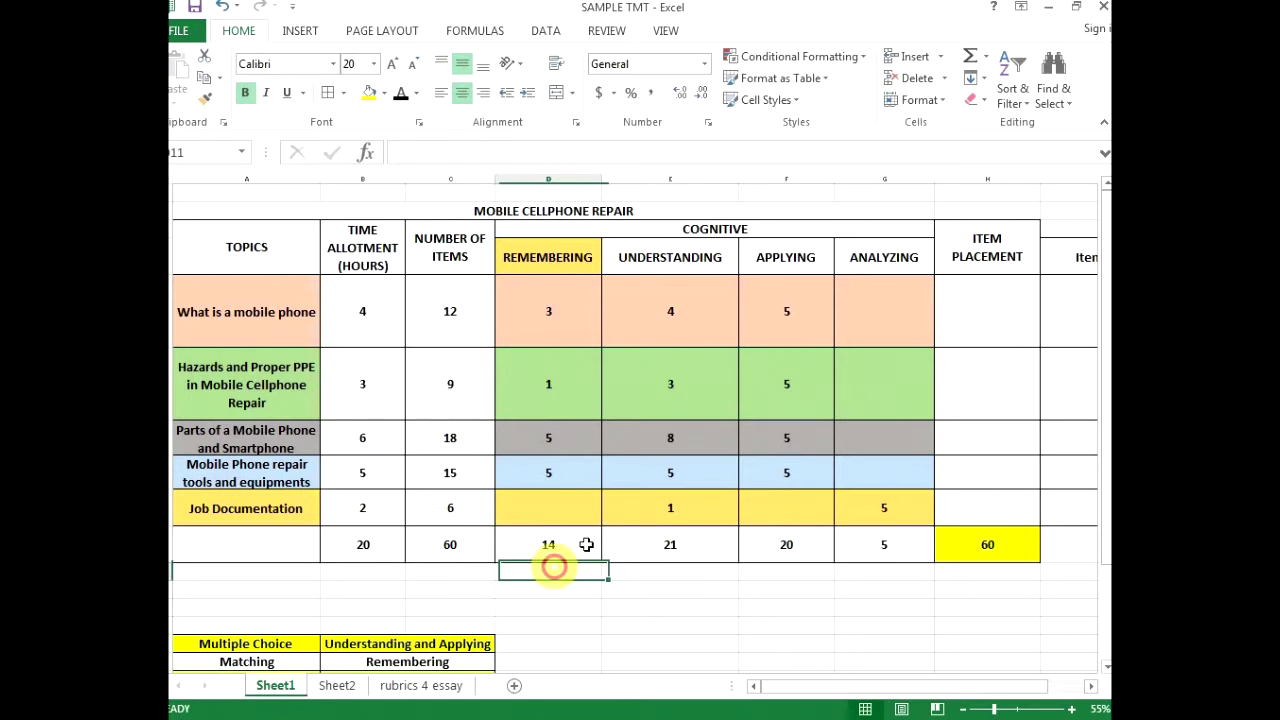
pyautogui.click(530, 546)
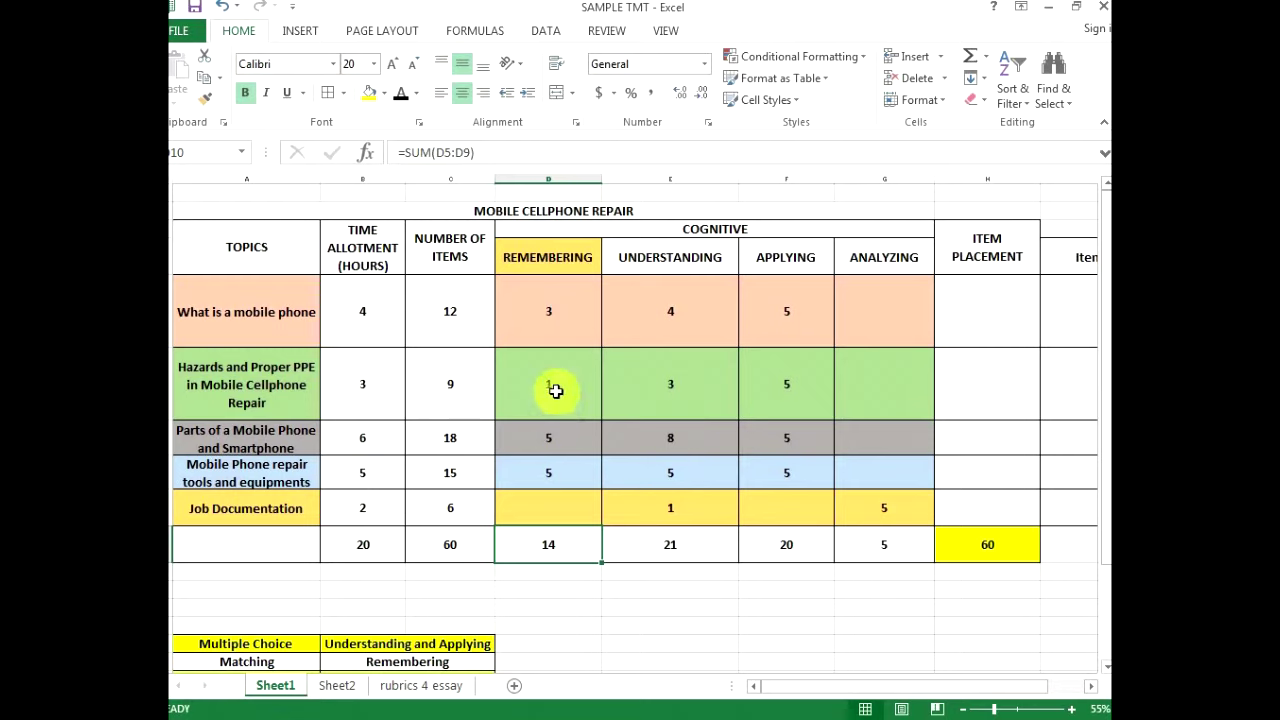
pyautogui.click(556, 388)
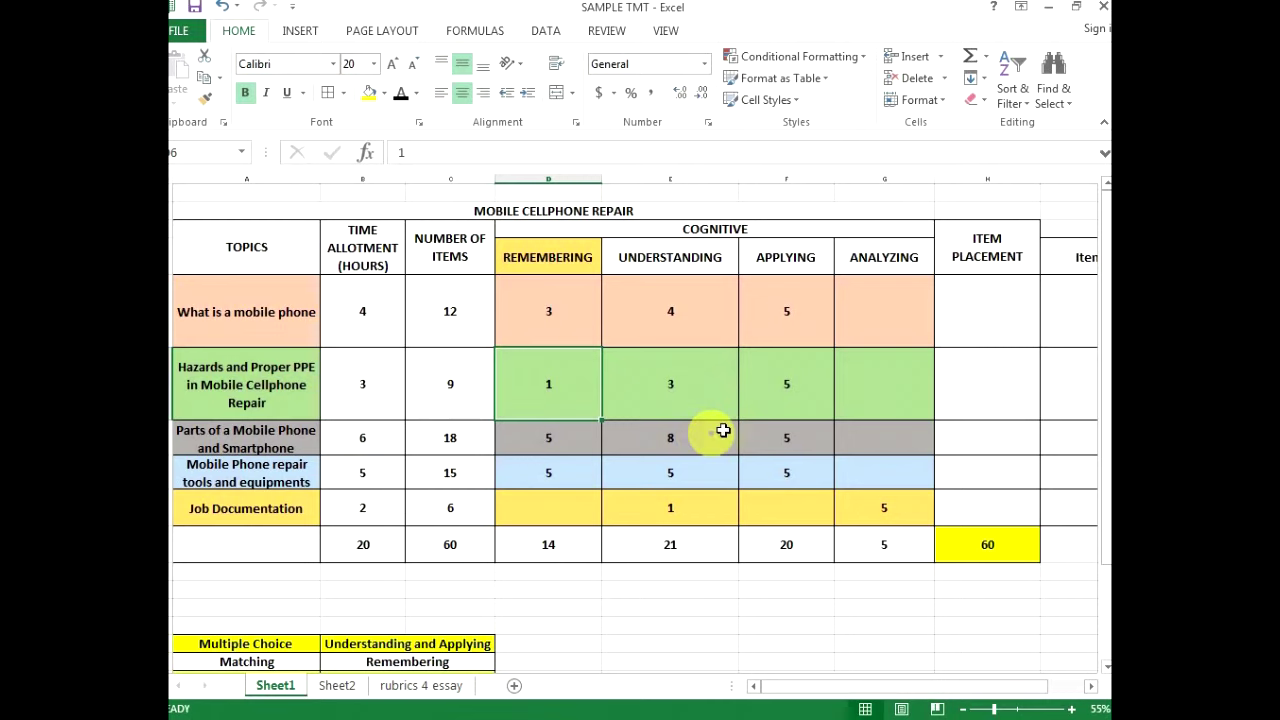
pyautogui.write('2')
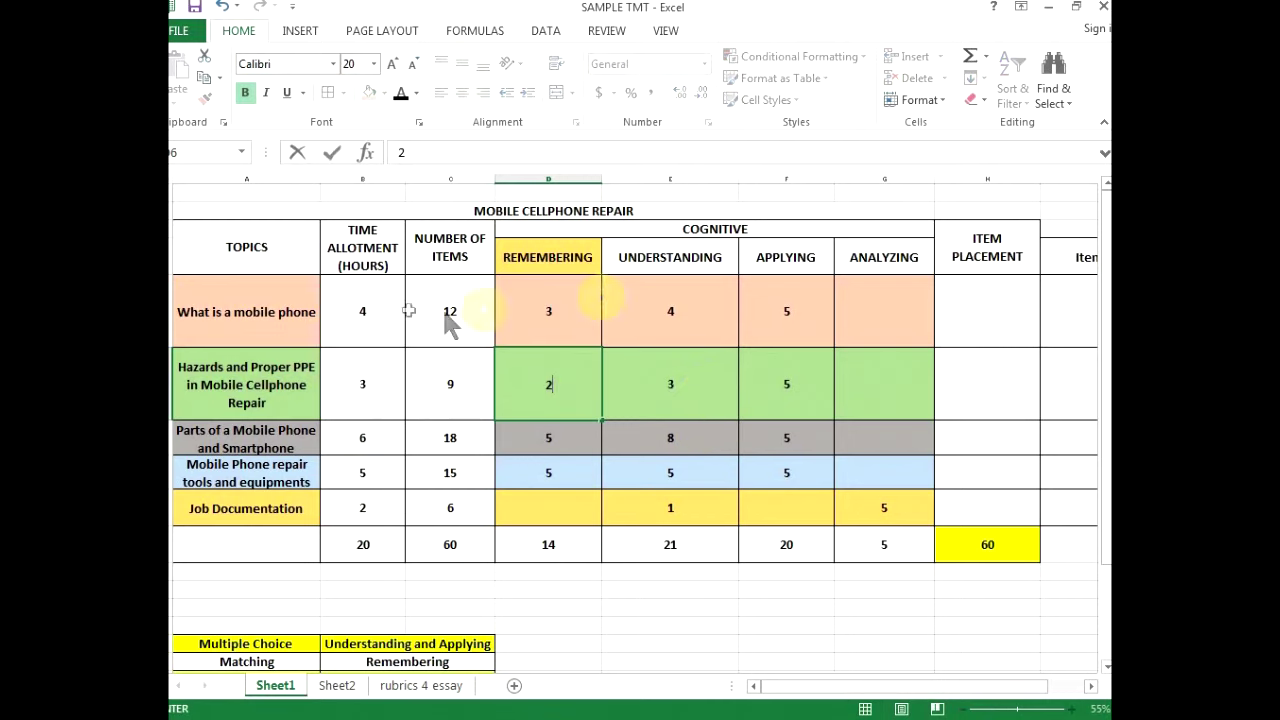
pyautogui.click(682, 394)
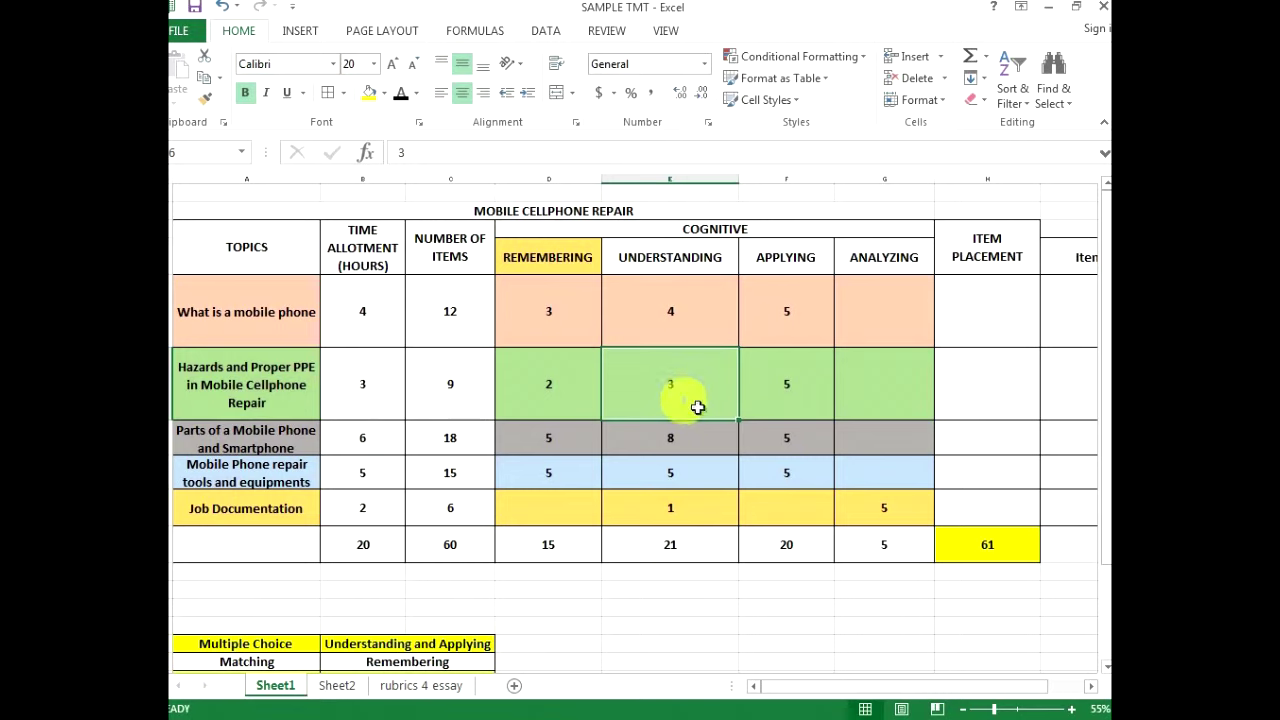
# Set the Understanding items for the Hazards and Proper PPE topic to 2 and check the sum of the four cognitive level totals.
pyautogui.write('2')
pyautogui.click(676, 448)
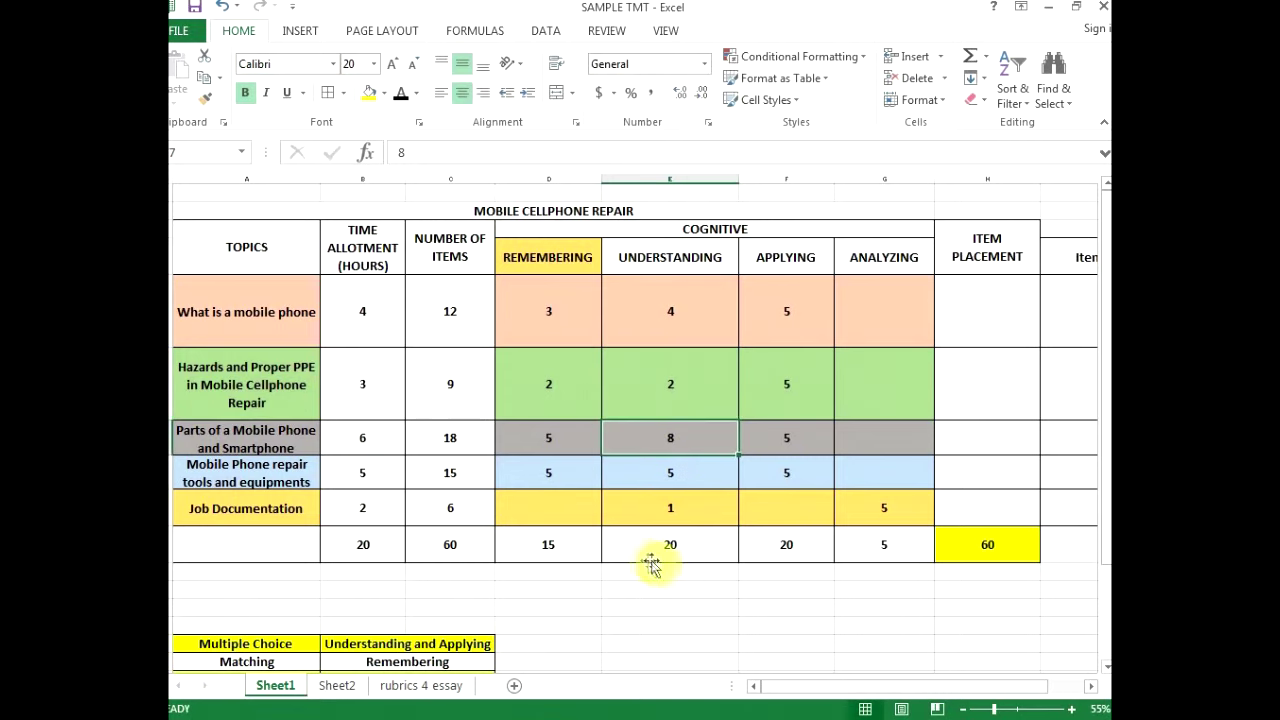
pyautogui.moveTo(563, 551); pyautogui.dragTo(897, 546)
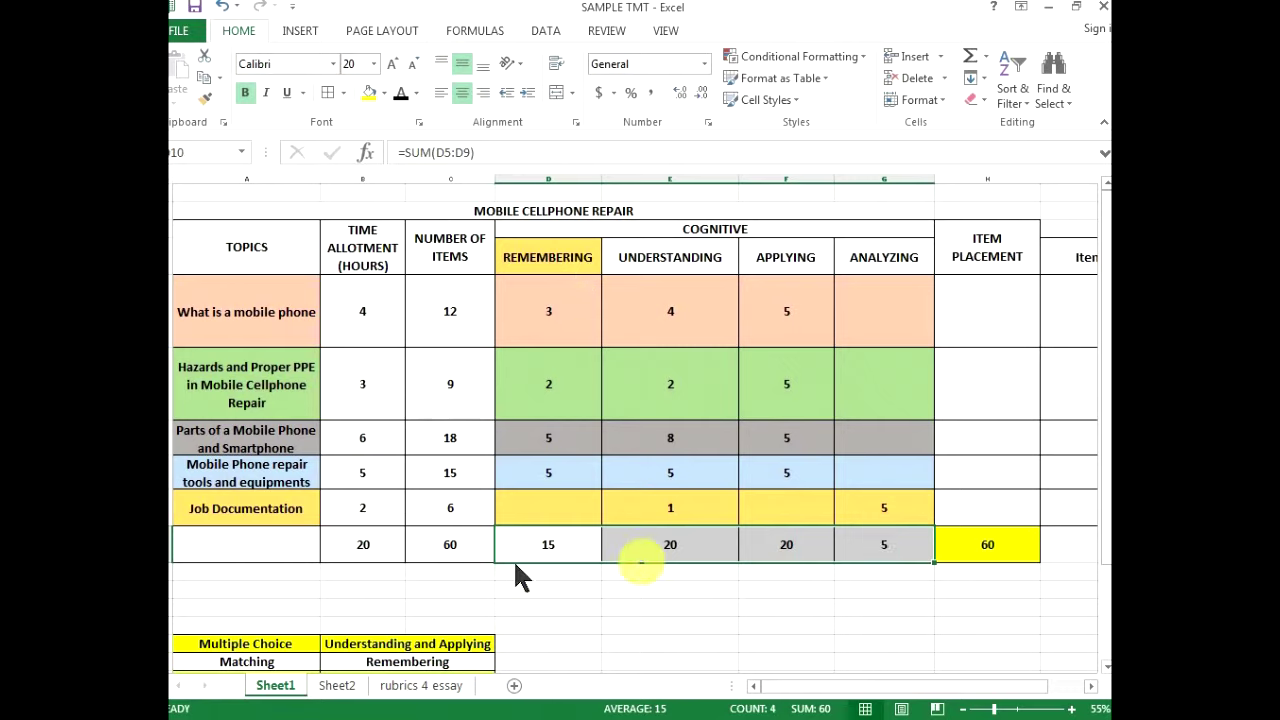
pyautogui.click(784, 588)
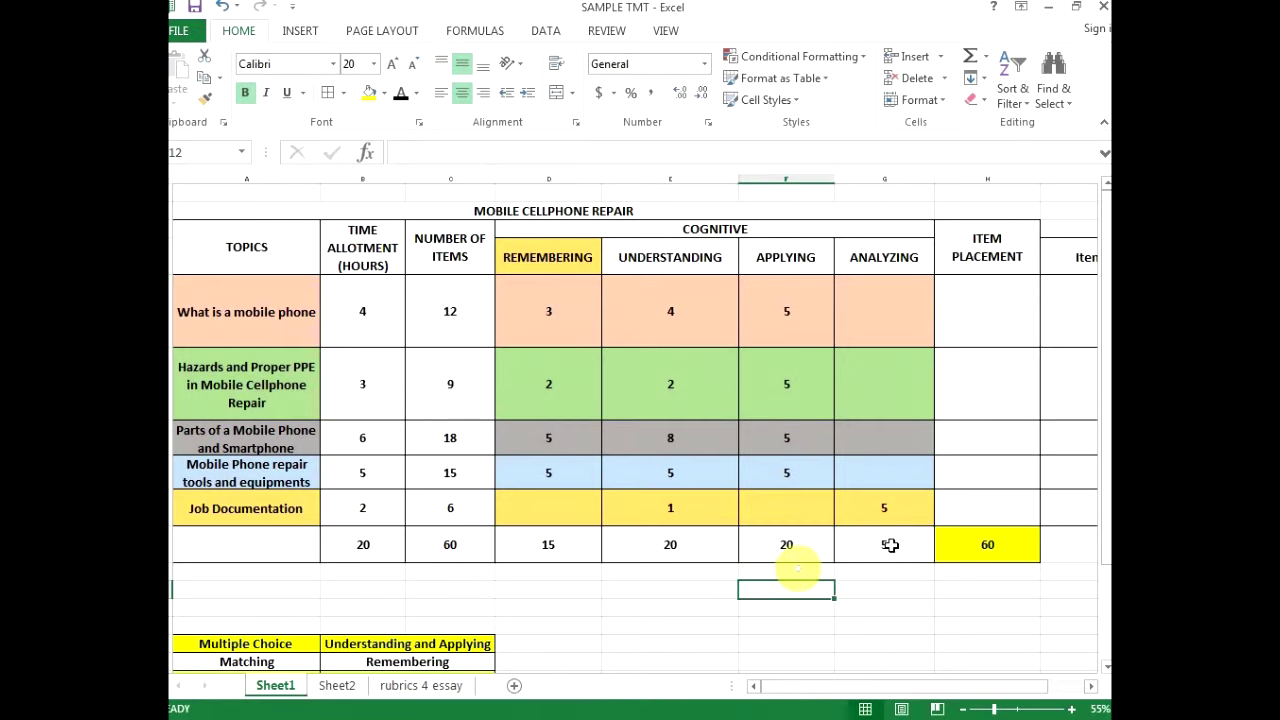
# Try to enter 1-12 as the item placement for the What is a mobile phone topic in H5, and check the entry.
pyautogui.moveTo(800, 690); pyautogui.dragTo(820, 695)
pyautogui.click(813, 317)
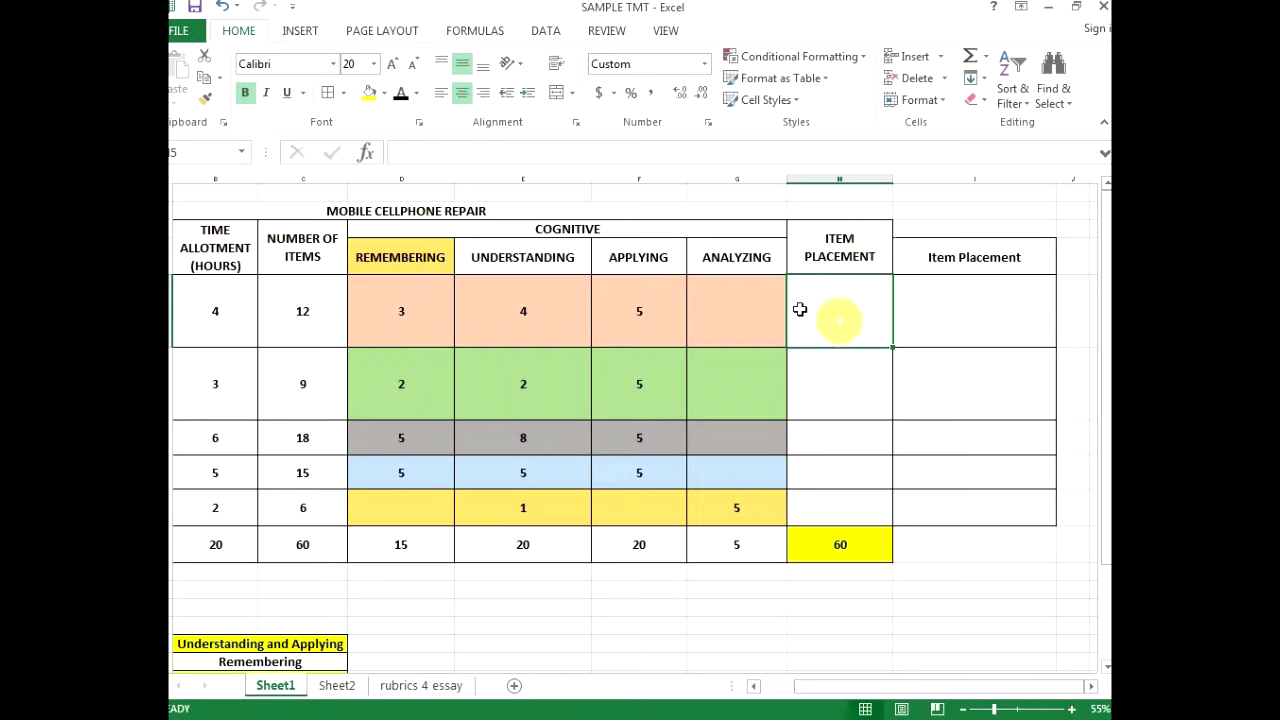
pyautogui.write('1-12')
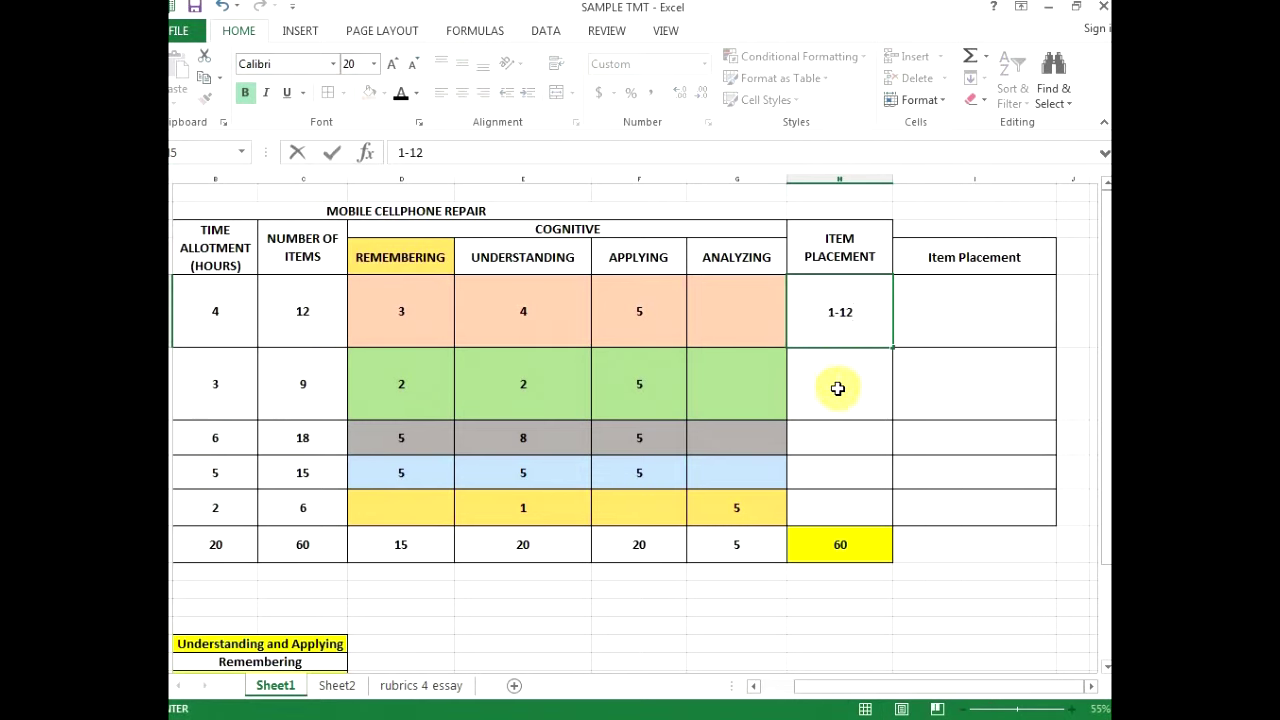
pyautogui.press('Return')
pyautogui.click(865, 311)
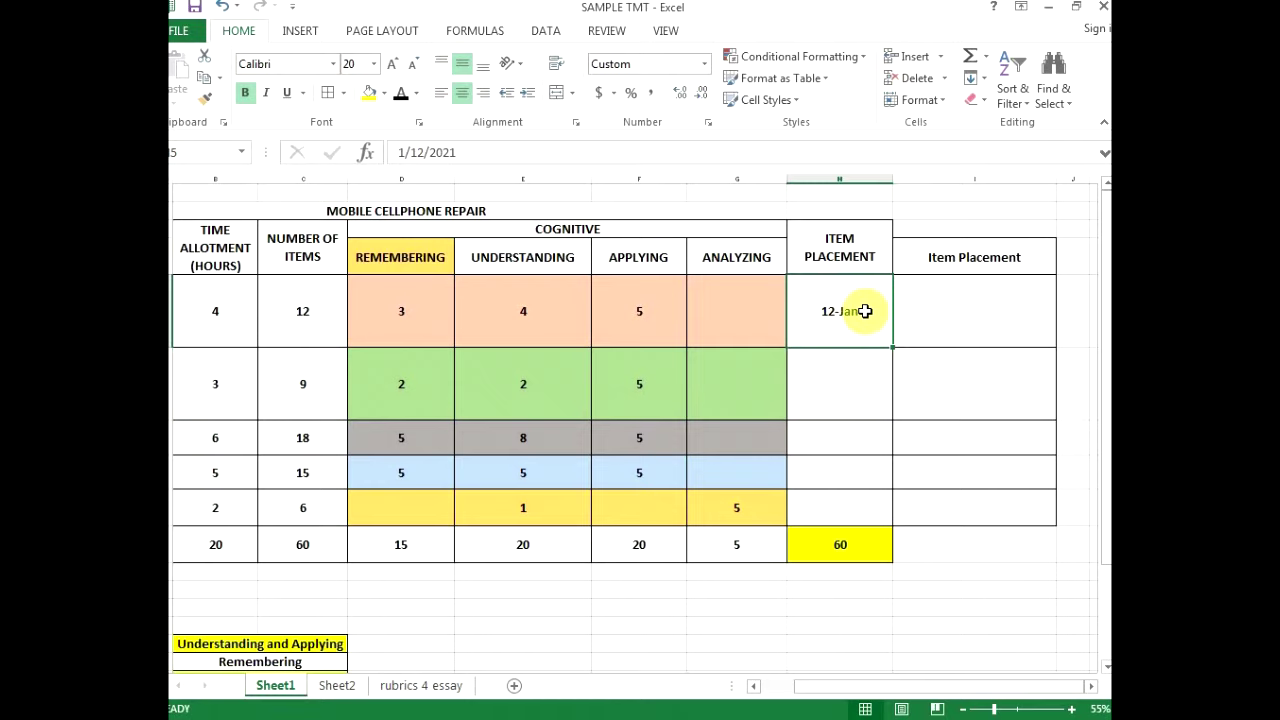